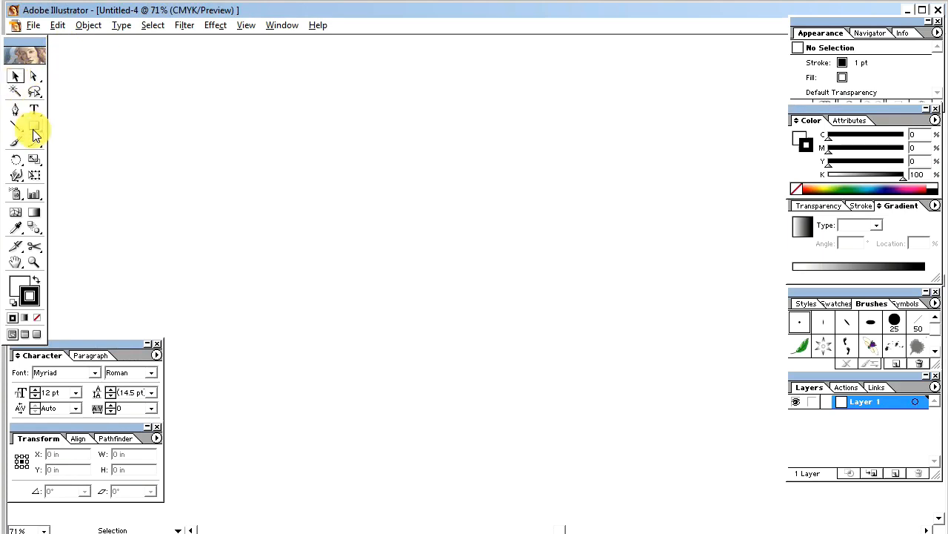
Create an 8 × 11.4 in rectangle with the Rectangle tool.
{"action": "left_click", "coordinate": [302, 190]}
{"action": "left_click_drag", "start_coordinate": [474, 292], "coordinate": [378, 292]}
{"action": "type", "text": "11.4"}
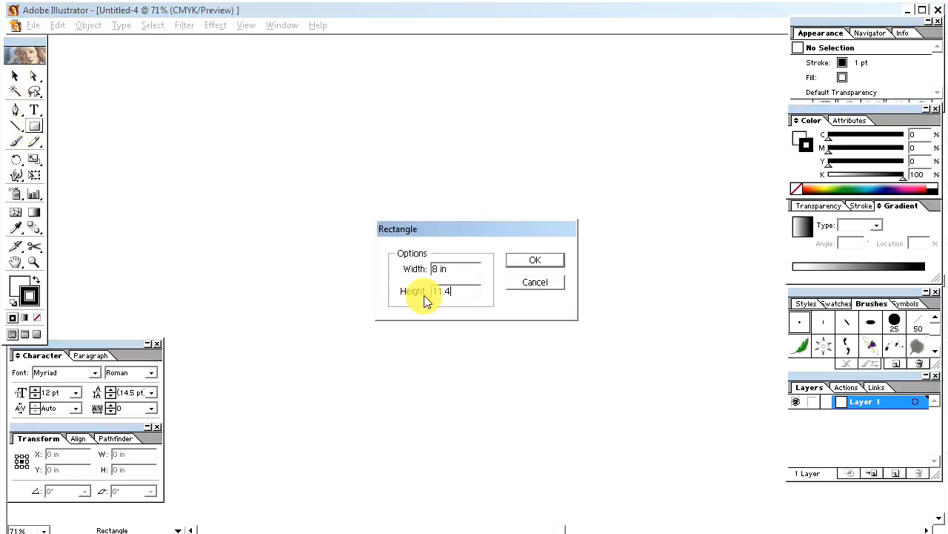
{"action": "left_click", "coordinate": [535, 259]}
Move the rectangle up and left and zoom out to see the whole page.
{"action": "left_click", "coordinate": [16, 77]}
{"action": "left_click_drag", "start_coordinate": [494, 355], "coordinate": [479, 234]}
{"action": "key", "text": "ctrl+minus"}
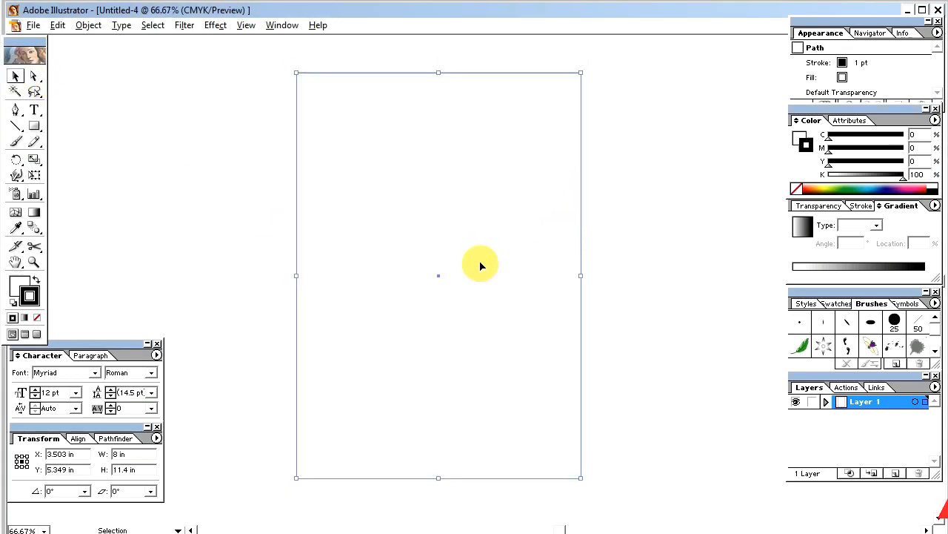
{"action": "left_click", "coordinate": [623, 248]}
{"action": "left_click", "coordinate": [489, 256]}
Set the page rectangle's stroke to None.
{"action": "left_click", "coordinate": [36, 318]}
{"action": "left_click", "coordinate": [22, 287]}
{"action": "left_click", "coordinate": [652, 233]}
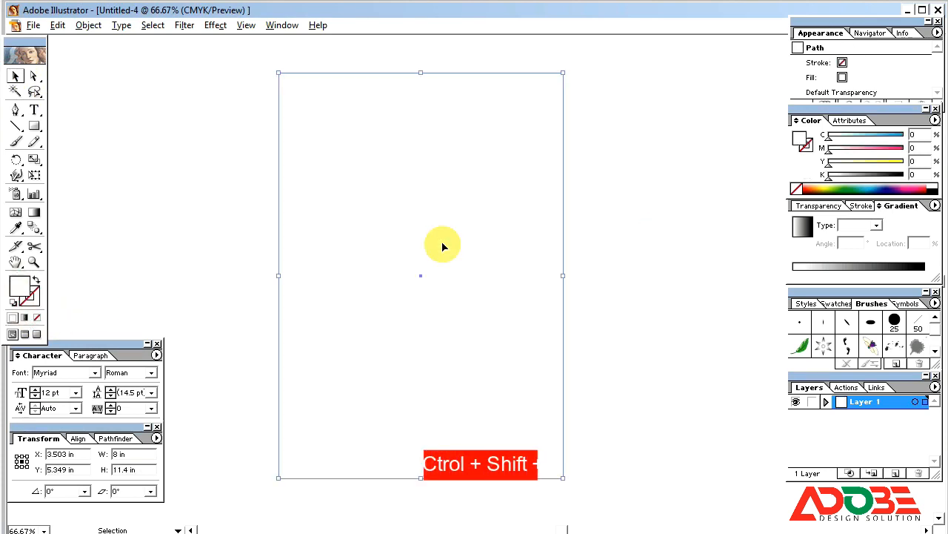
Show the transparency grid behind the artwork.
{"action": "key", "text": "ctrl+shift+d"}
{"action": "key", "text": "Tab"}
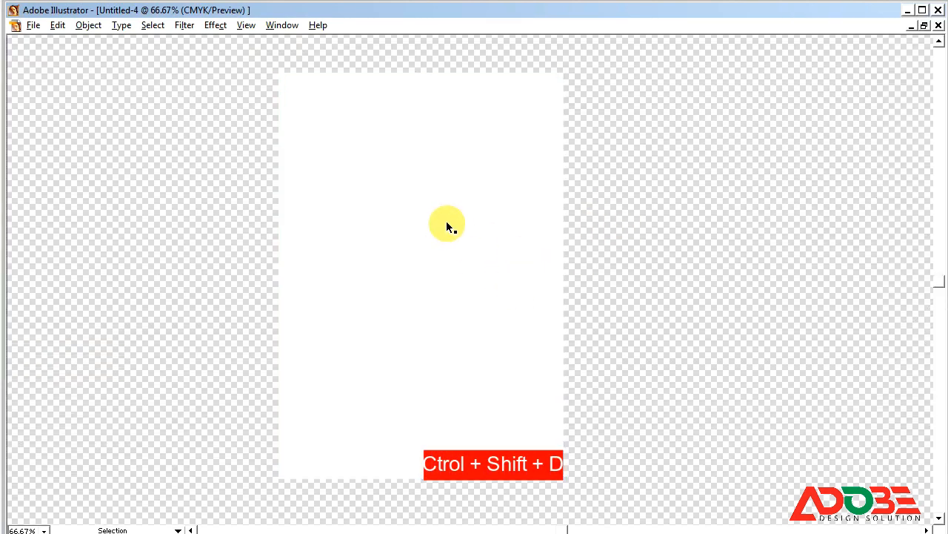
{"action": "left_click", "coordinate": [446, 222]}
{"action": "key", "text": "Tab"}
Draw two parallel slanted lines across the upper page.
{"action": "left_click", "coordinate": [18, 132]}
{"action": "left_click_drag", "start_coordinate": [267, 265], "coordinate": [572, 169]}
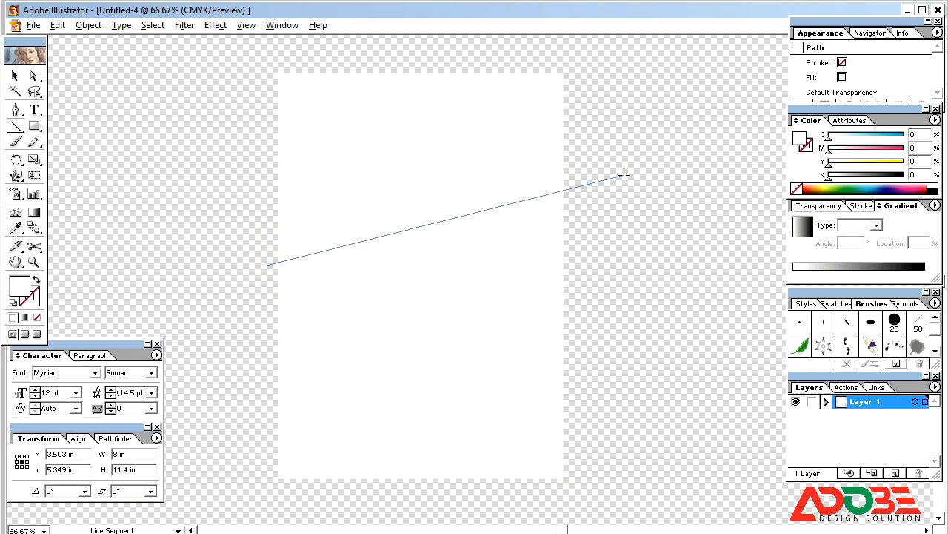
{"action": "left_click_drag", "start_coordinate": [630, 169], "coordinate": [601, 175]}
{"action": "left_click", "coordinate": [16, 76]}
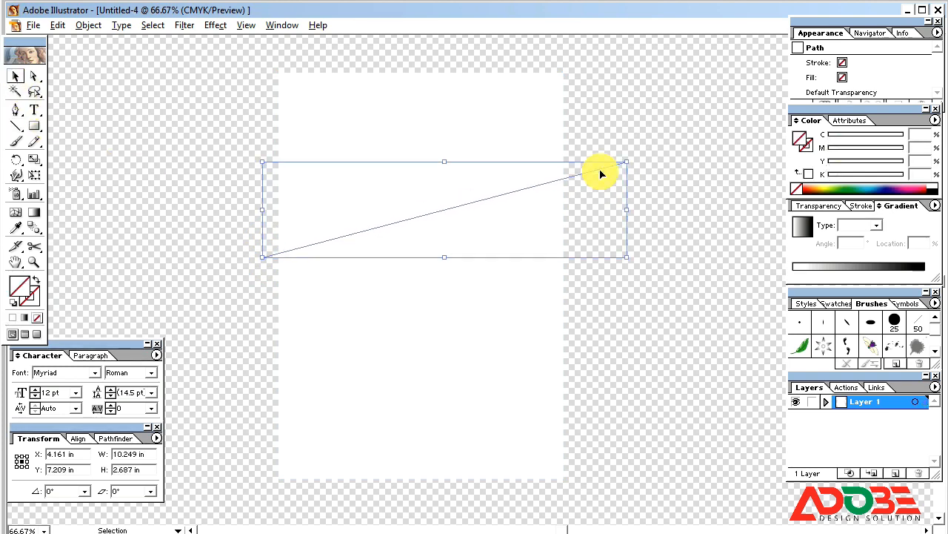
{"action": "left_click_drag", "start_coordinate": [601, 176], "coordinate": [608, 234]}
{"action": "left_click", "coordinate": [652, 297]}
Divide the page rectangle along both lines with Pathfinder and ungroup the pieces.
{"action": "key", "text": "ctrl+a"}
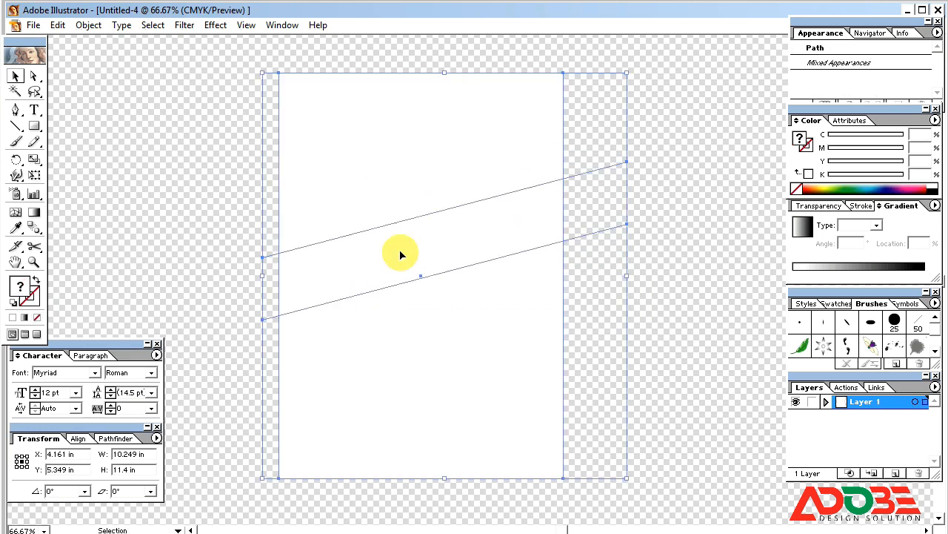
{"action": "left_click_drag", "start_coordinate": [647, 253], "coordinate": [595, 151]}
{"action": "left_click_drag", "start_coordinate": [644, 310], "coordinate": [205, 144]}
{"action": "left_click", "coordinate": [112, 437]}
{"action": "left_click", "coordinate": [24, 491]}
{"action": "right_click", "coordinate": [344, 263]}
{"action": "left_click", "coordinate": [368, 312]}
Fill the slanted middle piece with CMYK C100 M90 navy.
{"action": "left_click", "coordinate": [612, 237]}
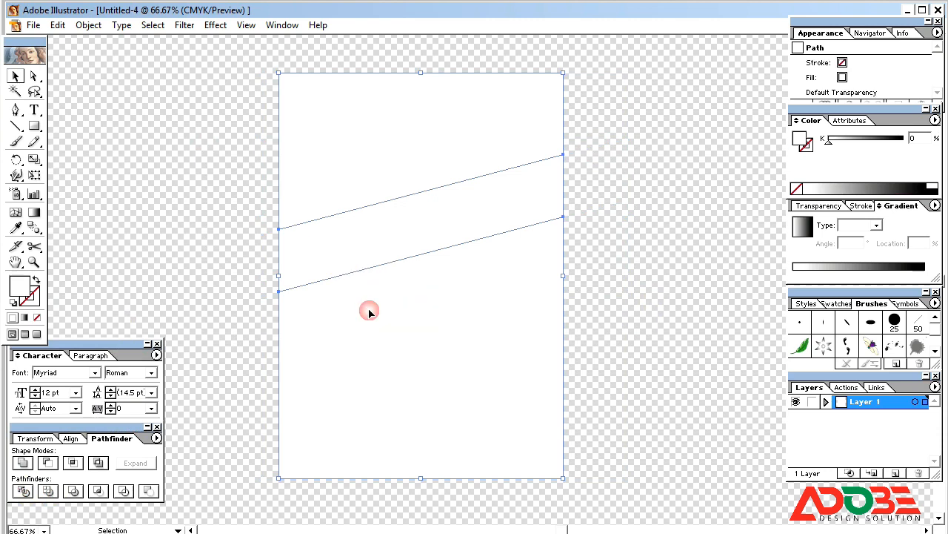
{"action": "left_click", "coordinate": [541, 197]}
{"action": "left_click", "coordinate": [935, 119]}
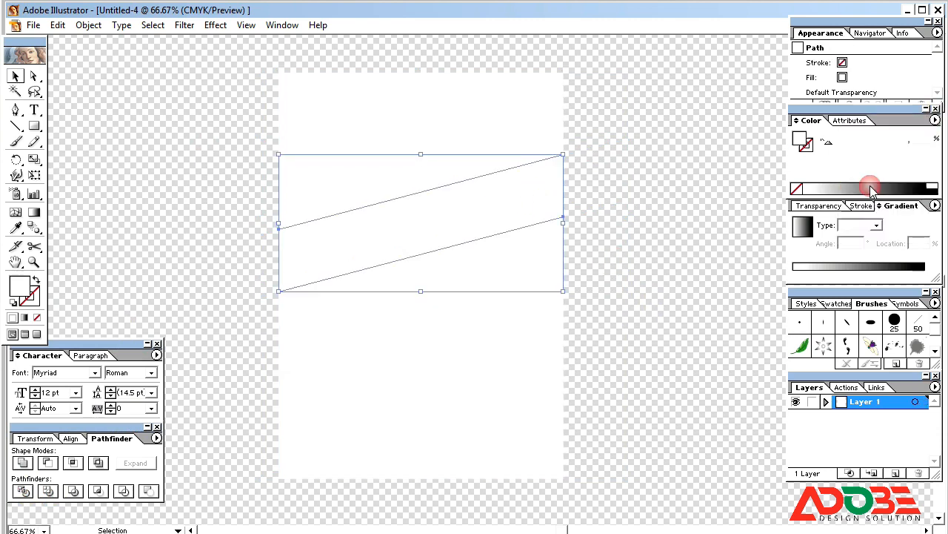
{"action": "left_click", "coordinate": [873, 182]}
{"action": "left_click_drag", "start_coordinate": [890, 136], "coordinate": [905, 151]}
{"action": "left_click", "coordinate": [886, 150]}
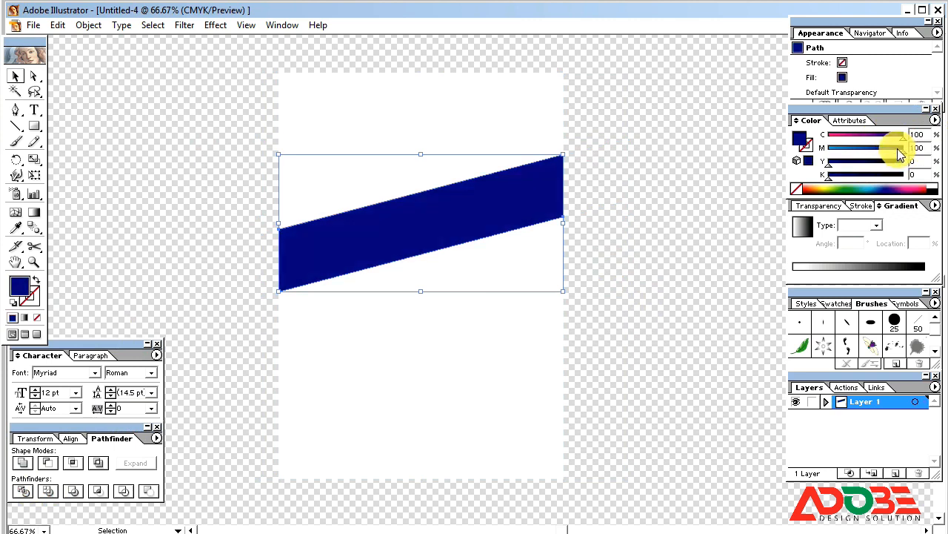
{"action": "left_click", "coordinate": [646, 199]}
Stretch the blue band slightly taller downward.
{"action": "left_click", "coordinate": [434, 232]}
{"action": "left_click", "coordinate": [622, 287]}
{"action": "left_click", "coordinate": [451, 220]}
{"action": "left_click_drag", "start_coordinate": [423, 290], "coordinate": [420, 303]}
{"action": "left_click", "coordinate": [625, 175]}
{"action": "left_click", "coordinate": [450, 256]}
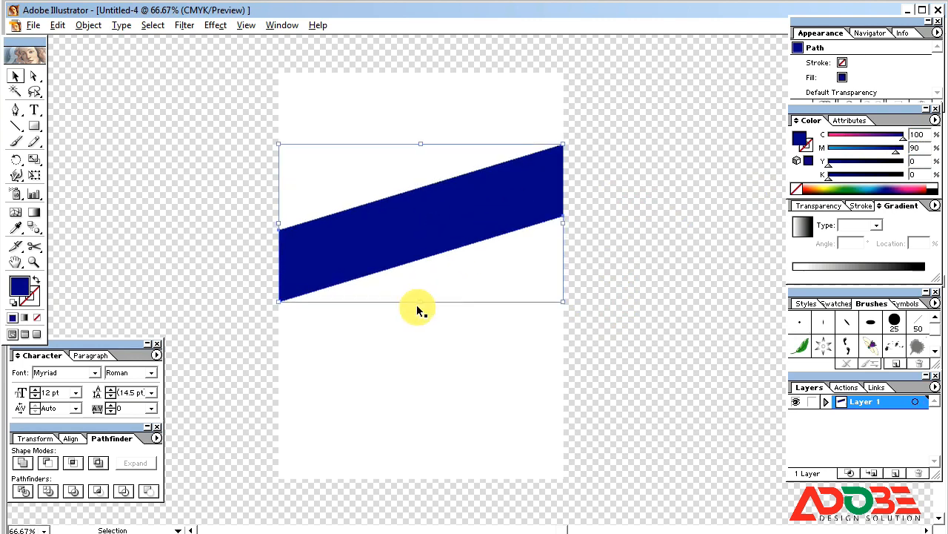
{"action": "mouse_move", "coordinate": [422, 302]}
{"action": "left_mouse_down"}
{"action": "mouse_move", "coordinate": [410, 287]}
{"action": "mouse_move", "coordinate": [423, 305]}
{"action": "left_mouse_up"}
Undo the resize and make cyan copies of the band offset slightly above and below.
{"action": "key", "text": "ctrl+z"}
{"action": "left_click", "coordinate": [624, 205]}
{"action": "left_click", "coordinate": [485, 203]}
{"action": "left_click_drag", "start_coordinate": [484, 207], "coordinate": [483, 197]}
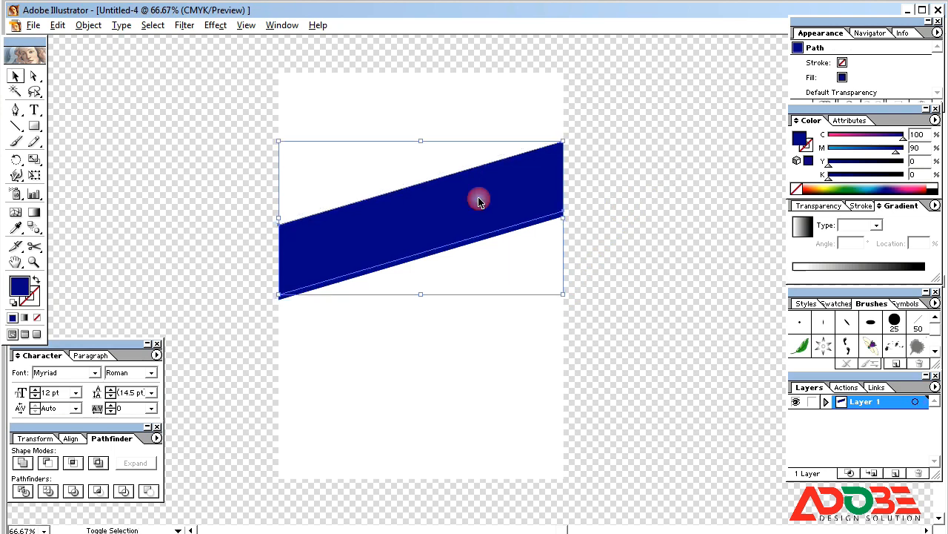
{"action": "left_click", "coordinate": [821, 165]}
{"action": "left_click_drag", "start_coordinate": [476, 173], "coordinate": [478, 182]}
Add magenta to the upper strip and set the lower strip to magenta 40.
{"action": "left_click", "coordinate": [663, 234]}
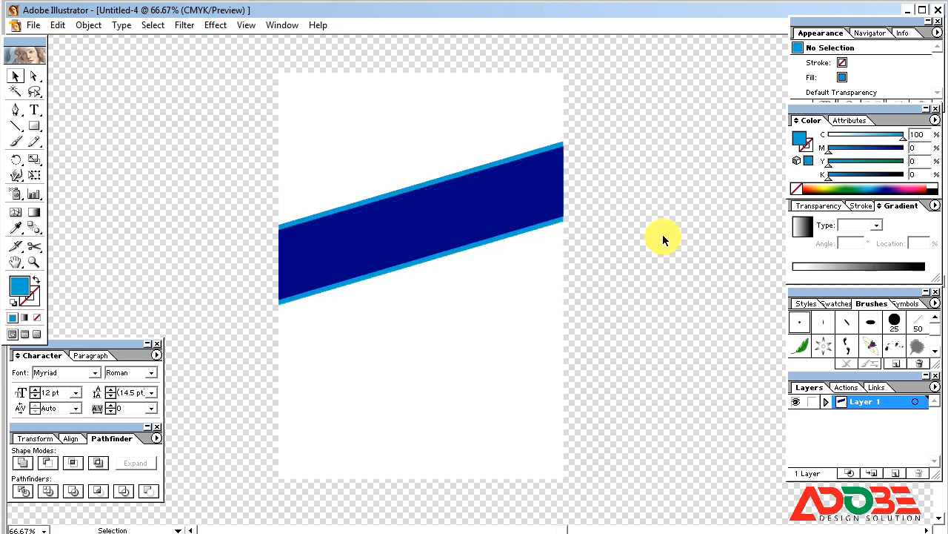
{"action": "left_click", "coordinate": [556, 148]}
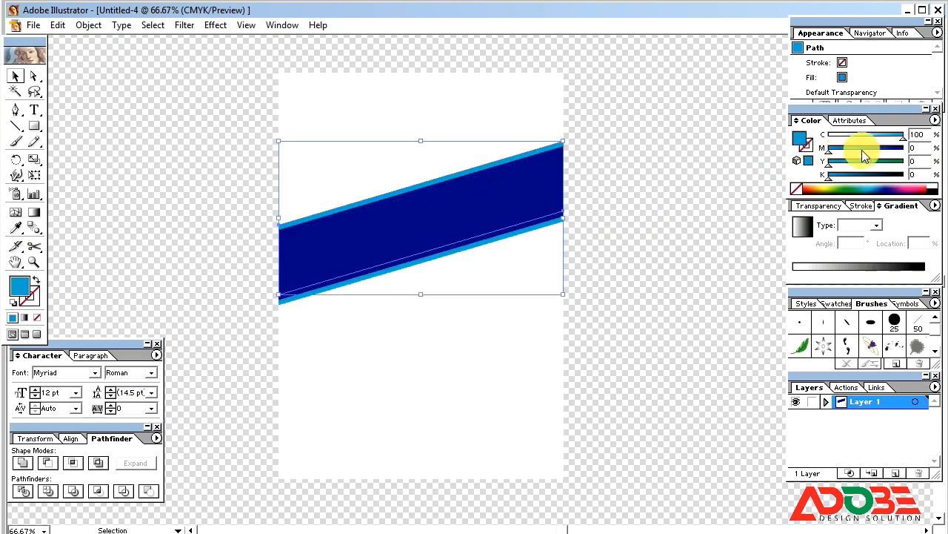
{"action": "left_click_drag", "start_coordinate": [860, 147], "coordinate": [865, 147]}
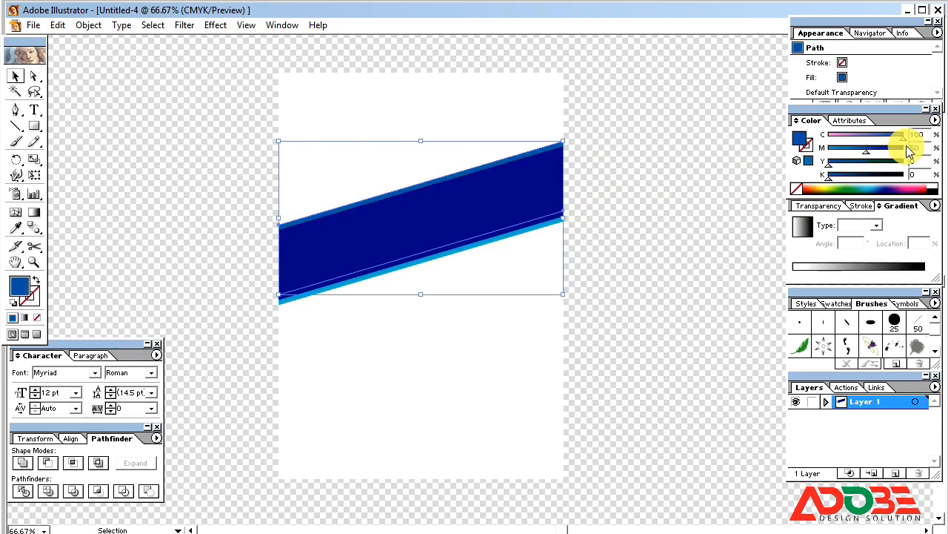
{"action": "left_click", "coordinate": [694, 207]}
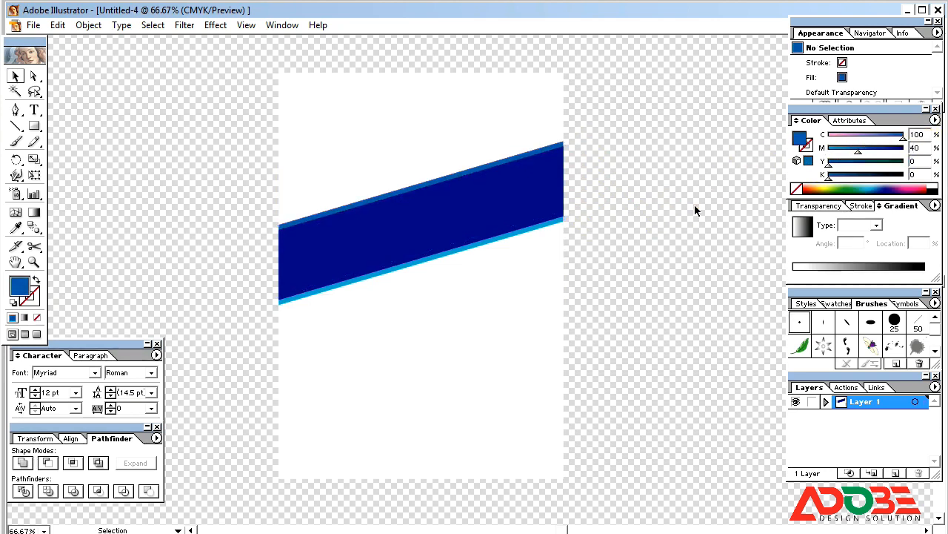
{"action": "left_click", "coordinate": [556, 222]}
{"action": "type", "text": "40"}
{"action": "key", "text": "Return"}
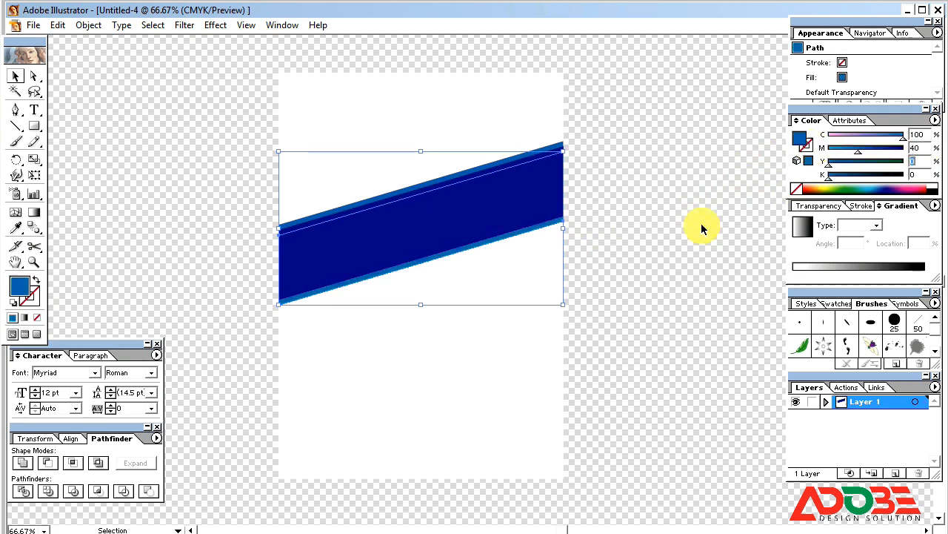
Set both the upper and lower strips to magenta 30.
{"action": "left_click", "coordinate": [701, 225]}
{"action": "left_click", "coordinate": [552, 149]}
{"action": "left_click", "coordinate": [557, 226], "text": "shift"}
{"action": "left_click", "coordinate": [632, 219]}
{"action": "left_click", "coordinate": [549, 225]}
{"action": "left_click", "coordinate": [549, 149], "text": "shift"}
{"action": "left_click_drag", "start_coordinate": [858, 154], "coordinate": [850, 154]}
{"action": "left_click", "coordinate": [657, 192]}
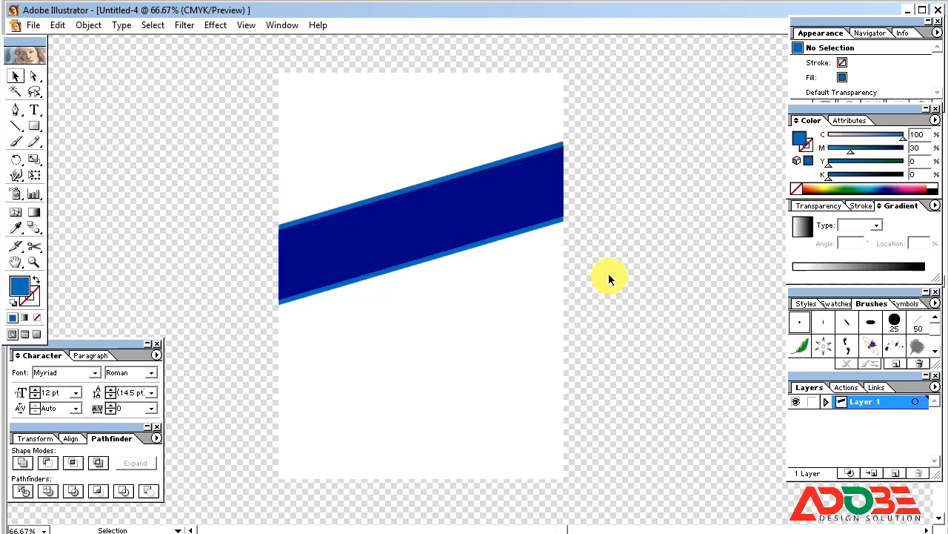
Check the white page pieces, deleting and then restoring the lower one.
{"action": "left_click", "coordinate": [396, 311]}
{"action": "left_click", "coordinate": [375, 161]}
{"action": "left_click", "coordinate": [404, 406]}
{"action": "key", "text": "Delete"}
{"action": "key", "text": "ctrl+z"}
{"action": "left_click", "coordinate": [657, 196]}
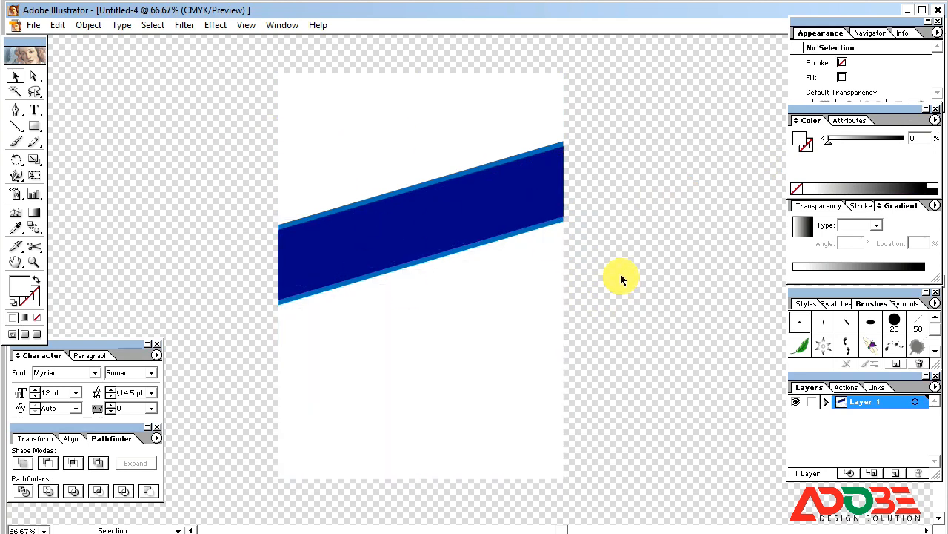
{"action": "key", "text": "shift+F7"}
Draw the wave's downward-curving top edge with the Pen tool from the page's left.
{"action": "left_click", "coordinate": [470, 445]}
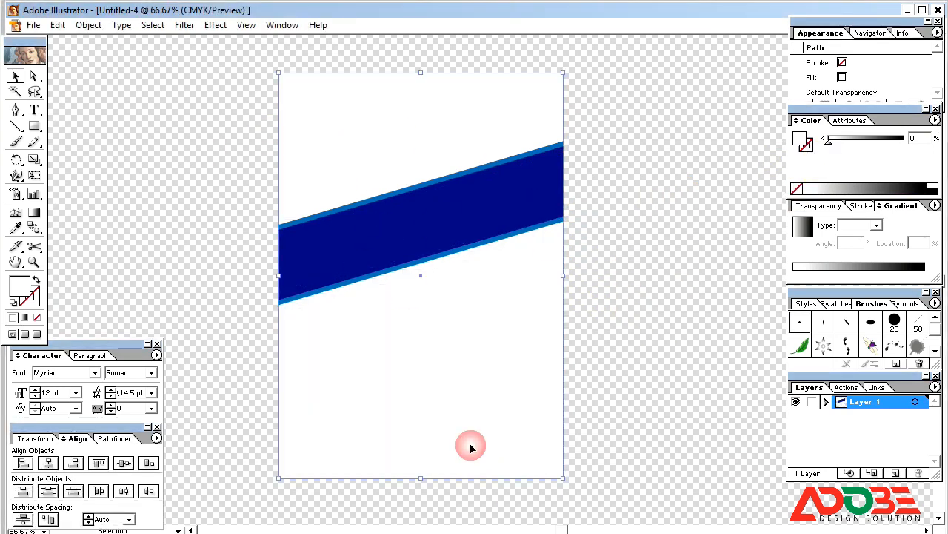
{"action": "left_click", "coordinate": [16, 113]}
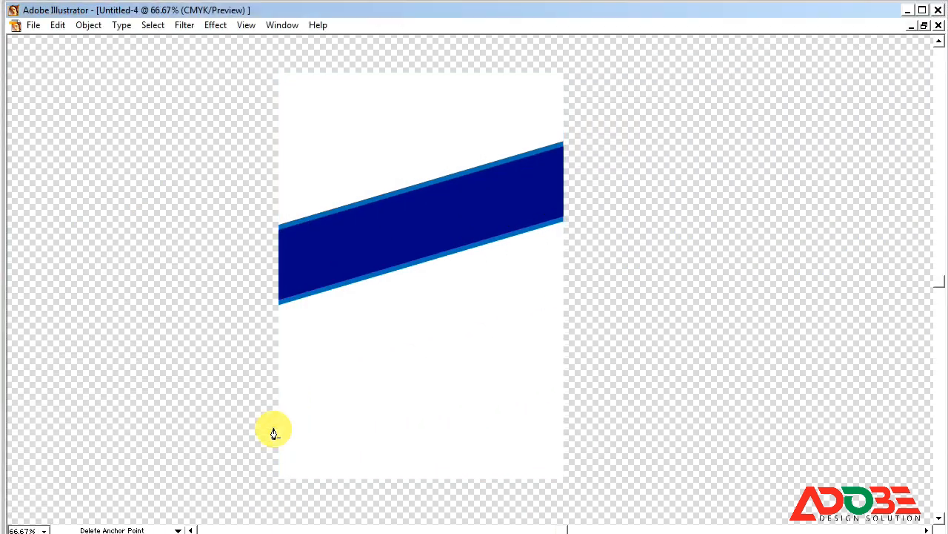
{"action": "left_click", "coordinate": [273, 429]}
{"action": "left_click_drag", "start_coordinate": [591, 429], "coordinate": [811, 382]}
{"action": "key", "text": "ctrl+z"}
{"action": "left_click_drag", "start_coordinate": [625, 419], "coordinate": [802, 372]}
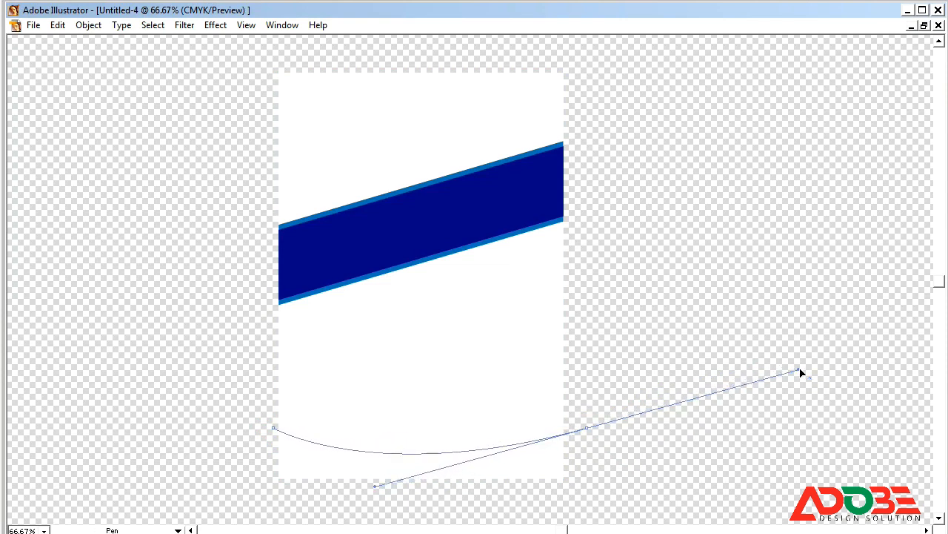
Close the wave shape with anchors below the page bottom and up the left side.
{"action": "left_click", "coordinate": [587, 430]}
{"action": "left_click", "coordinate": [590, 468]}
{"action": "left_click", "coordinate": [530, 512]}
{"action": "left_click", "coordinate": [365, 499]}
{"action": "left_click", "coordinate": [225, 496]}
{"action": "left_click", "coordinate": [214, 446]}
{"action": "left_click", "coordinate": [273, 428]}
{"action": "key", "text": "Tab"}
Paste a page-rectangle copy in front, divide it with the wave, and ungroup.
{"action": "left_click", "coordinate": [379, 345]}
{"action": "key", "text": "ctrl+c"}
{"action": "key", "text": "ctrl+f"}
{"action": "left_click", "coordinate": [238, 462], "text": "shift"}
{"action": "left_click", "coordinate": [113, 439]}
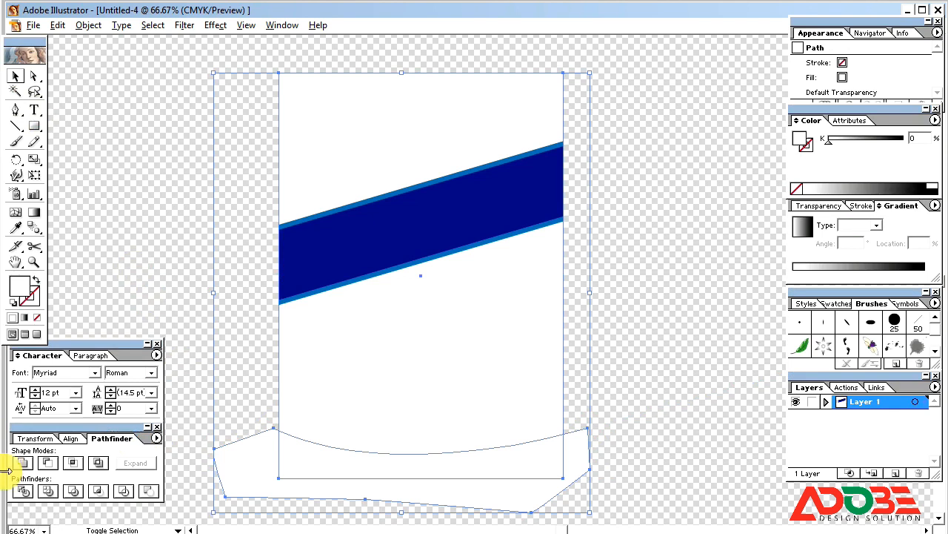
{"action": "left_click", "coordinate": [23, 491]}
{"action": "right_click", "coordinate": [363, 480]}
{"action": "left_click", "coordinate": [386, 514]}
Delete the leftover white upper piece, keeping the bottom curved piece.
{"action": "left_click", "coordinate": [587, 464]}
{"action": "left_click", "coordinate": [497, 469]}
{"action": "left_click", "coordinate": [424, 254]}
{"action": "key", "text": "Delete"}
Switch the Color palette to CMYK and tint the bottom wave navy with cyan and magenta.
{"action": "left_click", "coordinate": [935, 120]}
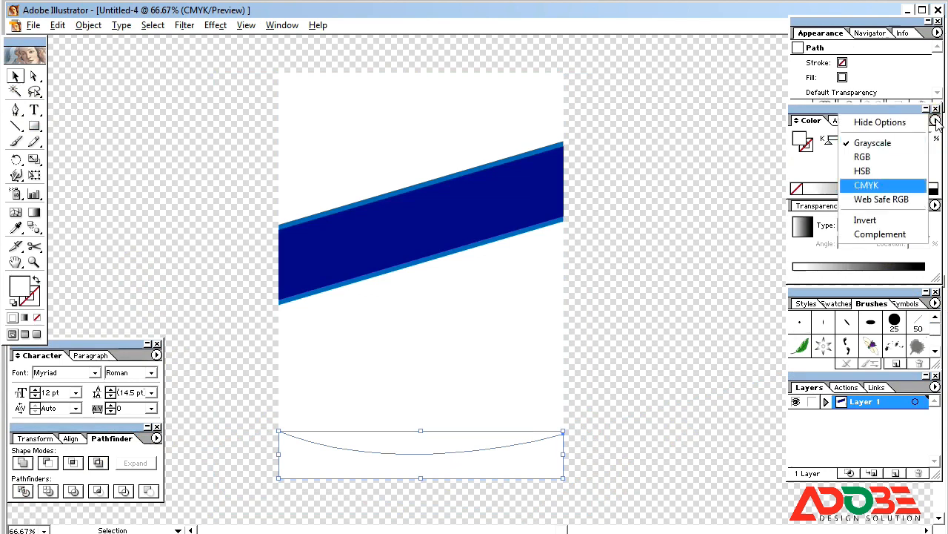
{"action": "left_click", "coordinate": [815, 186]}
{"action": "left_click_drag", "start_coordinate": [828, 134], "coordinate": [905, 149]}
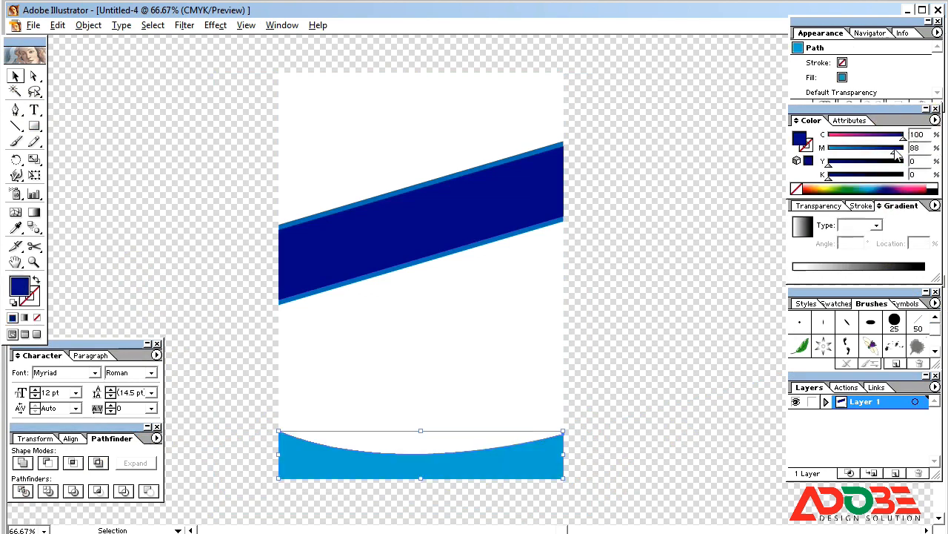
{"action": "left_click", "coordinate": [720, 272]}
Paste a copy of the wave in front and stretch it taller and below the page bottom.
{"action": "left_click", "coordinate": [470, 472]}
{"action": "key", "text": "ctrl+c"}
{"action": "key", "text": "ctrl+b"}
{"action": "left_click_drag", "start_coordinate": [421, 431], "coordinate": [420, 419]}
{"action": "left_click_drag", "start_coordinate": [421, 478], "coordinate": [420, 488]}
{"action": "key", "text": "ctrl+z"}
{"action": "left_click", "coordinate": [434, 499]}
{"action": "left_click", "coordinate": [540, 449]}
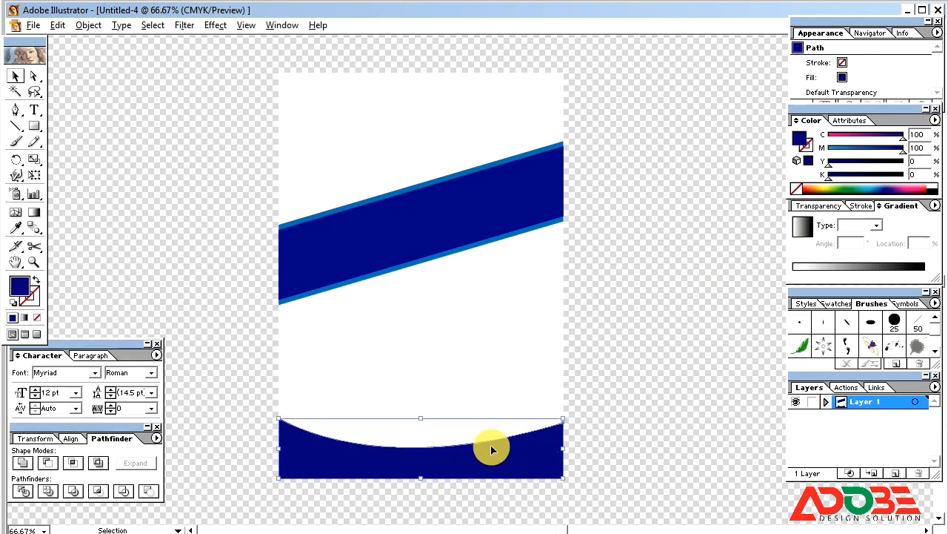
{"action": "left_click_drag", "start_coordinate": [421, 417], "coordinate": [420, 406]}
{"action": "left_click_drag", "start_coordinate": [419, 479], "coordinate": [413, 489]}
Remove cyan to turn the wave copy pink, and lower its top to thin it.
{"action": "left_click_drag", "start_coordinate": [902, 139], "coordinate": [797, 172]}
{"action": "left_click_drag", "start_coordinate": [421, 407], "coordinate": [414, 424]}
{"action": "left_click", "coordinate": [421, 425]}
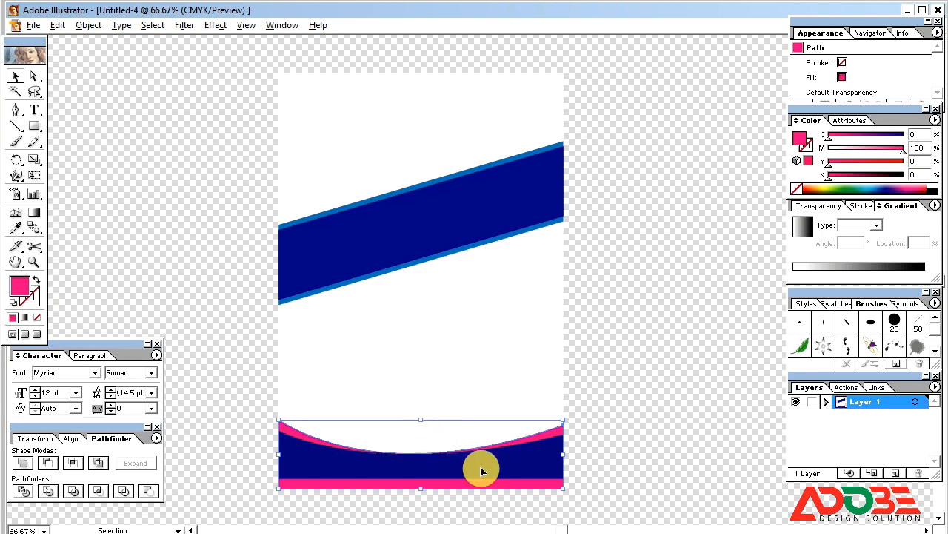
{"action": "left_click", "coordinate": [637, 465]}
{"action": "left_click", "coordinate": [549, 458]}
{"action": "left_click", "coordinate": [647, 432]}
Divide the navy and pink waves where they overlap.
{"action": "key", "text": "ctrl+a"}
{"action": "left_click", "coordinate": [648, 432]}
{"action": "left_click", "coordinate": [539, 465]}
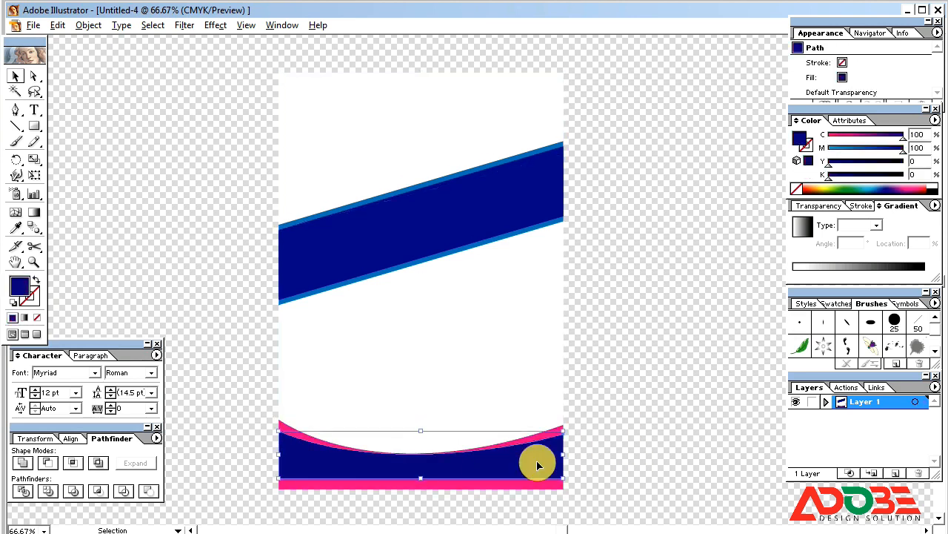
{"action": "left_click", "coordinate": [537, 464], "text": "shift"}
{"action": "left_click", "coordinate": [538, 463], "text": "shift"}
{"action": "left_click", "coordinate": [527, 486], "text": "shift"}
{"action": "left_click", "coordinate": [23, 491]}
Ungroup the divided pieces and delete the thin pink strip at the bottom.
{"action": "right_click", "coordinate": [372, 458]}
{"action": "left_click", "coordinate": [408, 506]}
{"action": "left_click", "coordinate": [337, 463], "text": "shift"}
{"action": "key", "text": "Delete"}
{"action": "key", "text": "ctrl+z"}
{"action": "left_click", "coordinate": [301, 435], "text": "shift"}
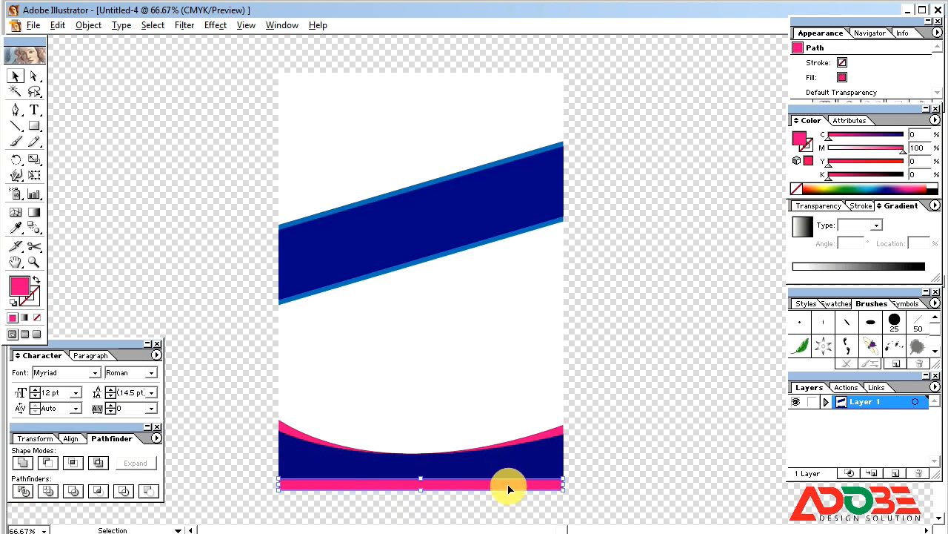
{"action": "key", "text": "Delete"}
Lock the navy wave in place, then unlock everything again.
{"action": "left_click", "coordinate": [511, 465]}
{"action": "key", "text": "ctrl+2"}
{"action": "left_click", "coordinate": [512, 464]}
{"action": "left_click", "coordinate": [657, 429]}
{"action": "key", "text": "ctrl+alt+2"}
{"action": "left_click", "coordinate": [658, 429]}
Recolour the pink curve above the navy wave orange (M 48, Y 100).
{"action": "left_click", "coordinate": [541, 437]}
{"action": "left_click_drag", "start_coordinate": [887, 161], "coordinate": [864, 149]}
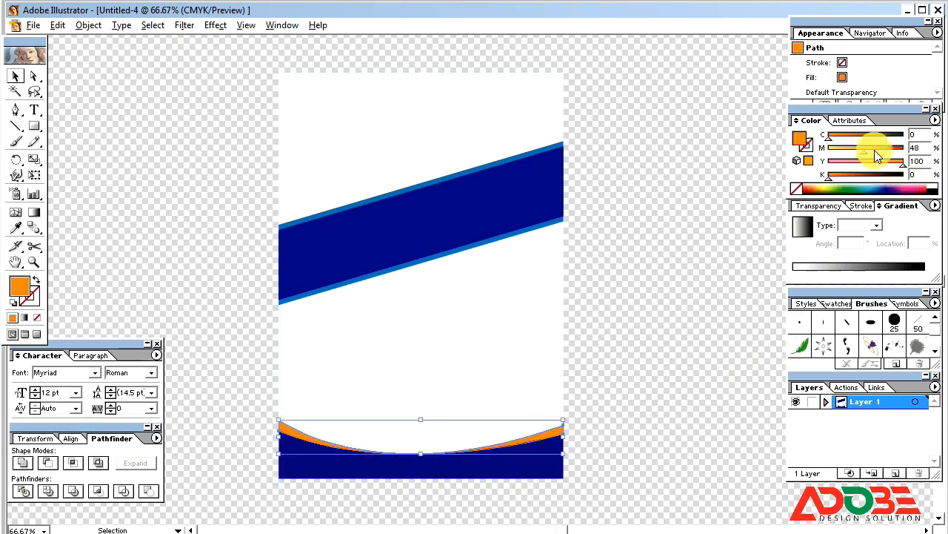
{"action": "left_click", "coordinate": [638, 386]}
{"action": "left_click", "coordinate": [565, 436]}
{"action": "left_click", "coordinate": [387, 470], "text": "shift"}
{"action": "left_click", "coordinate": [419, 419]}
{"action": "left_click", "coordinate": [547, 434]}
{"action": "left_click", "coordinate": [526, 469], "text": "shift"}
{"action": "mouse_move", "coordinate": [421, 420]}
{"action": "left_mouse_down"}
{"action": "mouse_move", "coordinate": [417, 430]}
{"action": "mouse_move", "coordinate": [418, 417]}
{"action": "left_mouse_up"}
{"action": "left_click", "coordinate": [604, 438]}
Hide the panels to review the artwork, then minimize Illustrator.
{"action": "key", "text": "Tab"}
{"action": "key", "text": "Tab"}
{"action": "key", "text": "Tab"}
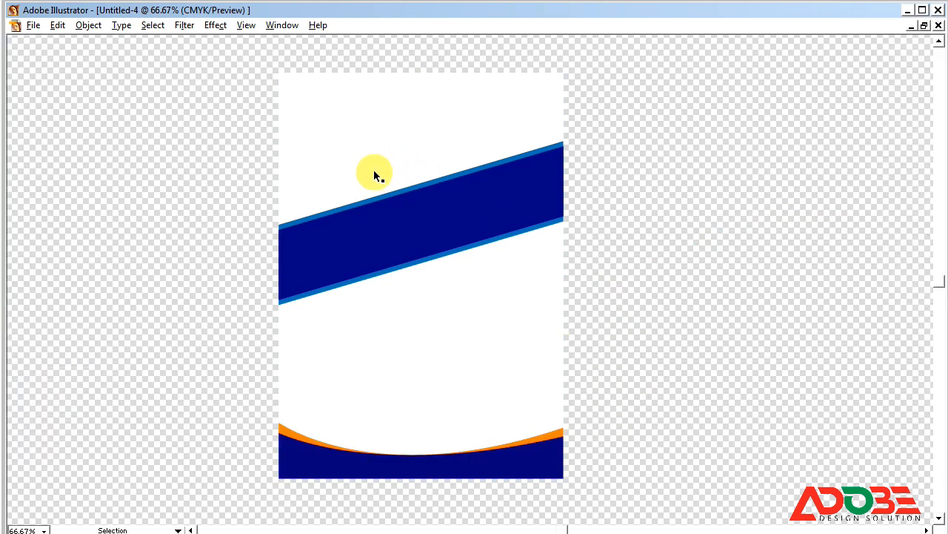
{"action": "left_click", "coordinate": [384, 155]}
{"action": "left_click", "coordinate": [711, 132]}
{"action": "left_click", "coordinate": [911, 10]}
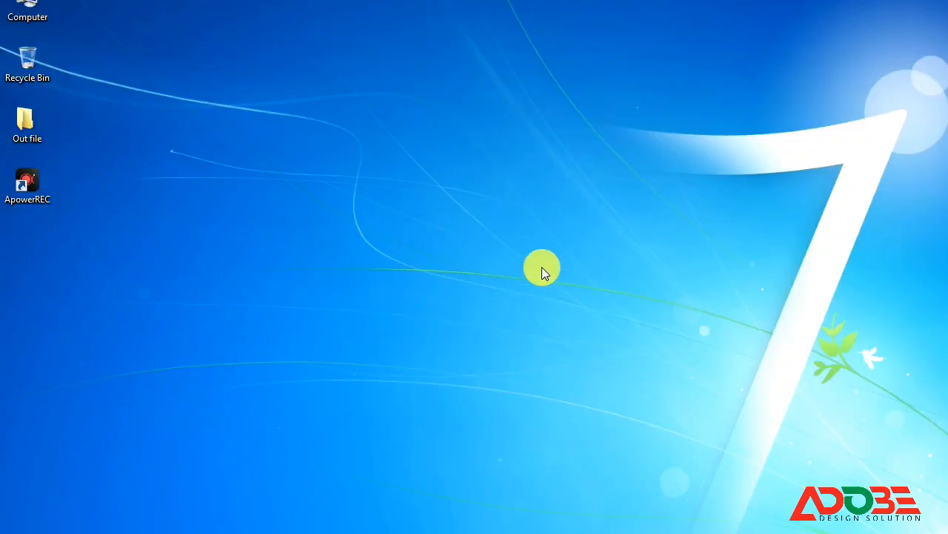
Browse to F:\Hera traves\Biman\New Biman and select the NnmysG4FrN airplane image.
{"action": "key", "text": "super+e"}
{"action": "double_click", "coordinate": [682, 97]}
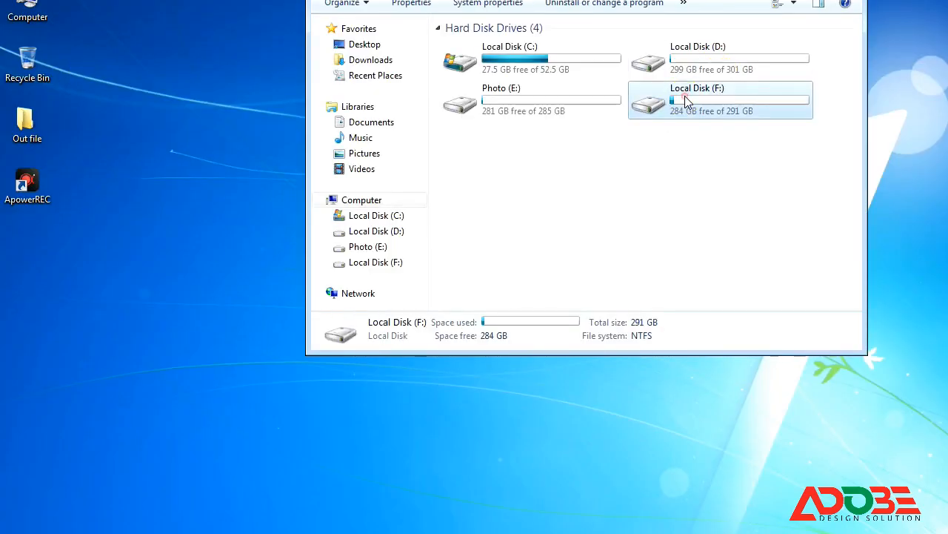
{"action": "double_click", "coordinate": [482, 90]}
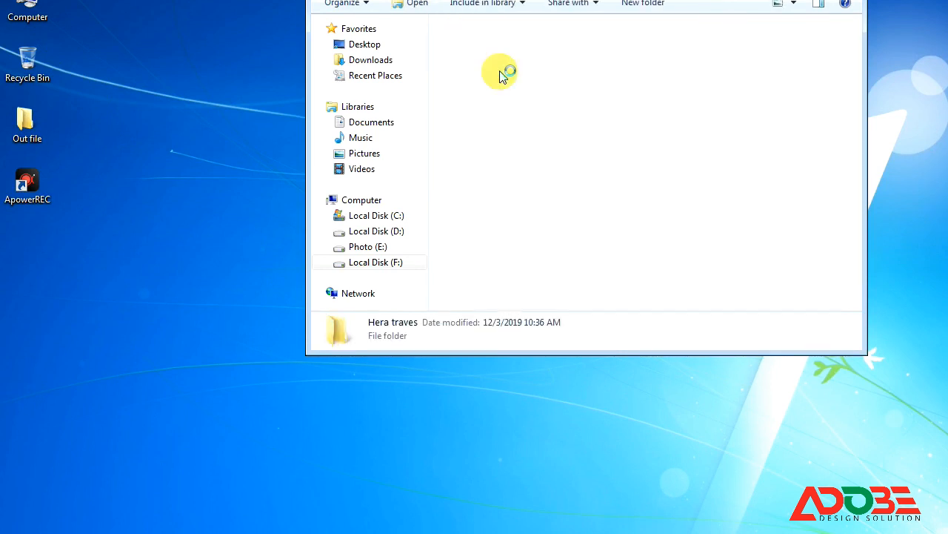
{"action": "double_click", "coordinate": [551, 46]}
{"action": "scroll", "coordinate": [647, 173], "scroll_direction": "down", "scroll_amount": 10}
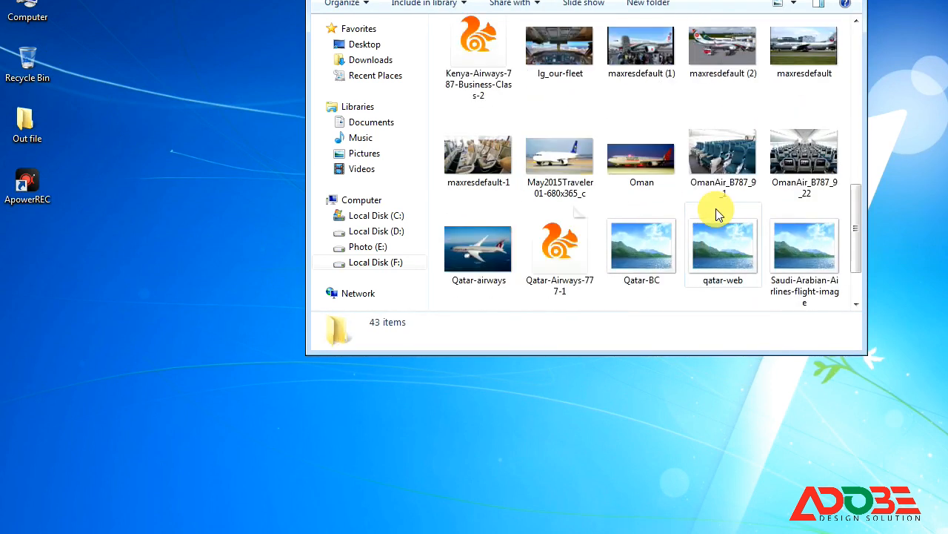
{"action": "scroll", "coordinate": [709, 208], "scroll_direction": "up", "scroll_amount": 10}
{"action": "double_click", "coordinate": [467, 76]}
{"action": "scroll", "coordinate": [578, 159], "scroll_direction": "down", "scroll_amount": 10}
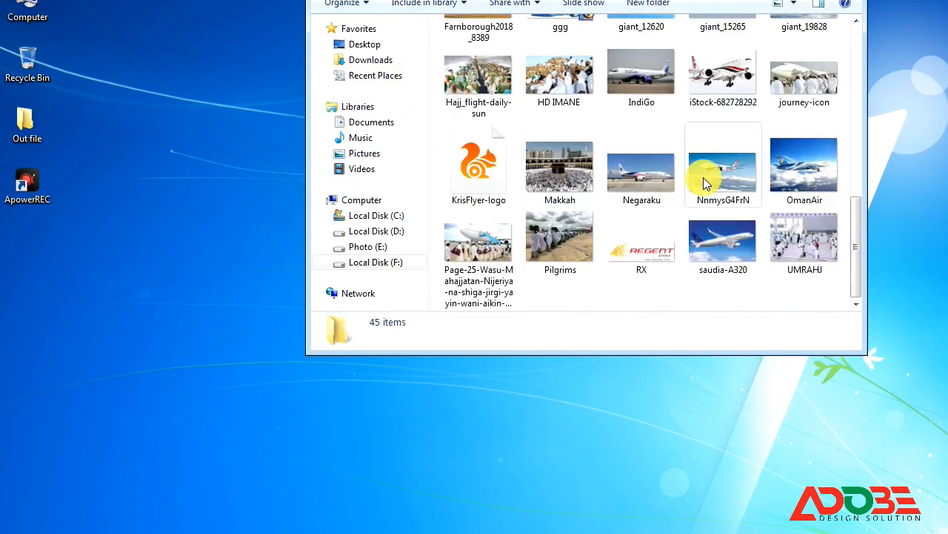
{"action": "left_click", "coordinate": [703, 177]}
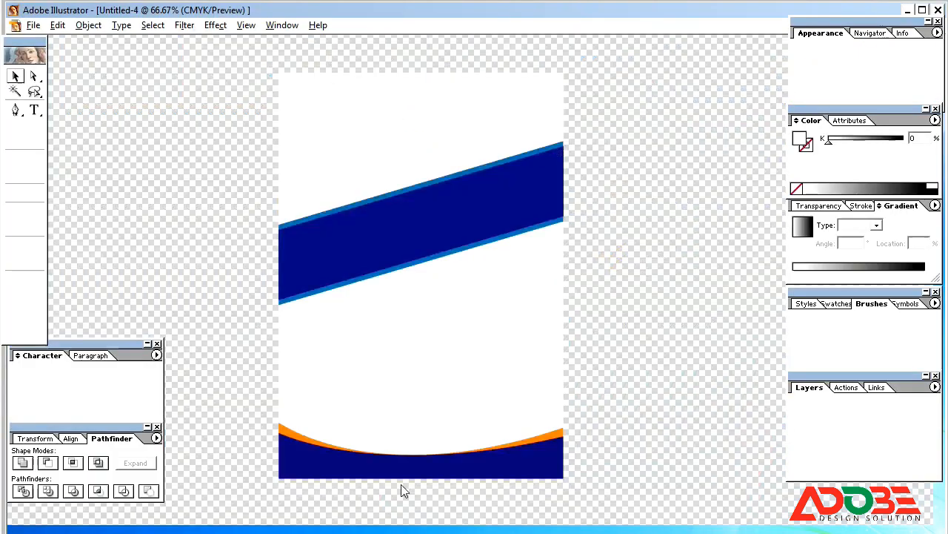
Move the airplane photo onto the top of the flyer and set its width to 8 in.
{"action": "left_click_drag", "start_coordinate": [499, 345], "coordinate": [455, 180]}
{"action": "left_click", "coordinate": [30, 438]}
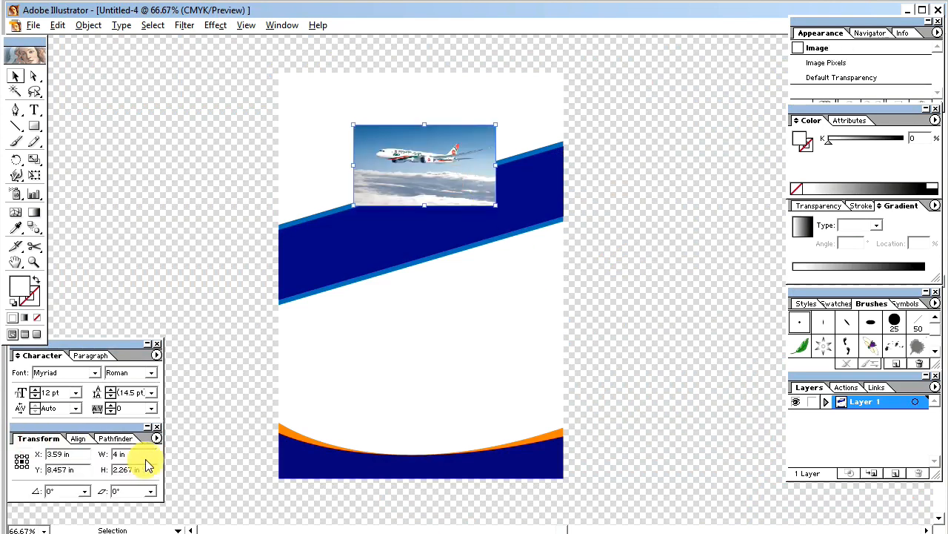
{"action": "left_click_drag", "start_coordinate": [500, 206], "coordinate": [561, 264]}
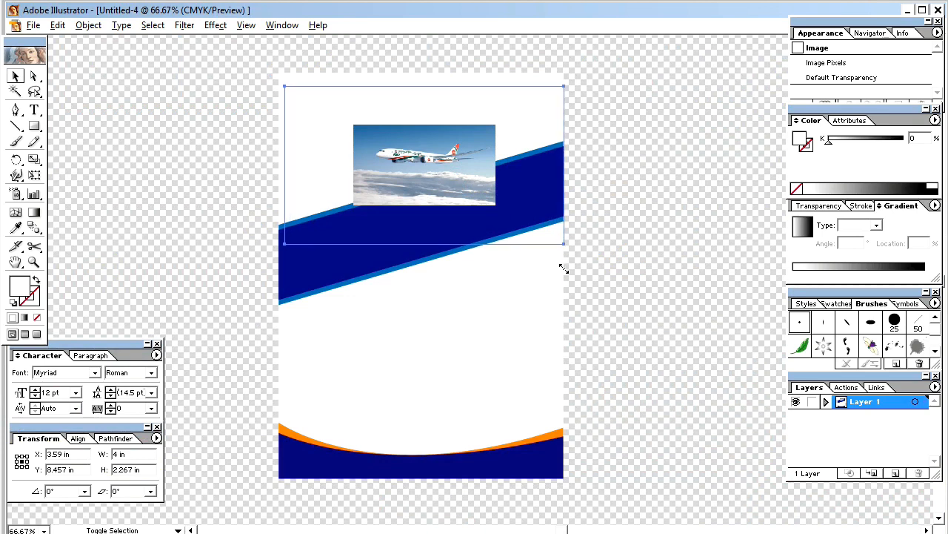
{"action": "left_click", "coordinate": [126, 454]}
{"action": "type", "text": "8"}
{"action": "key", "text": "Tab"}
{"action": "left_click_drag", "start_coordinate": [426, 190], "coordinate": [437, 191]}
Align the photo left and top with the white top shape.
{"action": "left_click", "coordinate": [288, 133], "text": "shift"}
{"action": "left_click", "coordinate": [101, 443]}
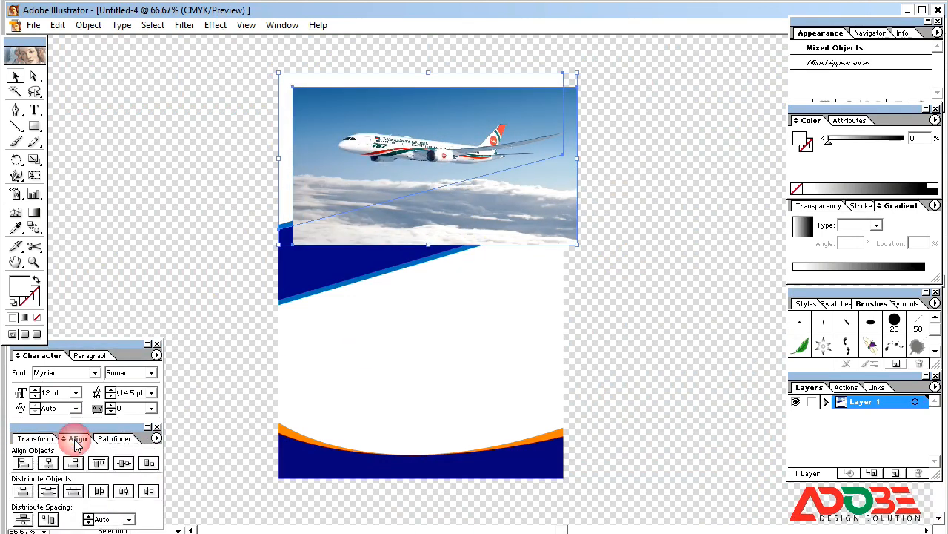
{"action": "left_click", "coordinate": [23, 463]}
{"action": "left_click", "coordinate": [99, 463]}
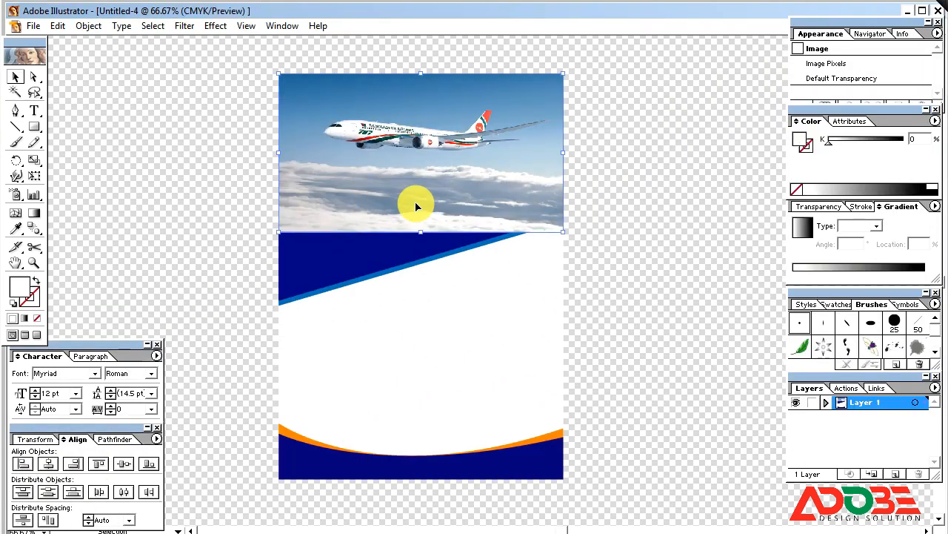
Clip the airplane photo to the diagonal shape with a clipping mask.
{"action": "key", "text": "ctrl+shift+a"}
{"action": "left_click", "coordinate": [377, 187]}
{"action": "key", "text": "ctrl+7"}
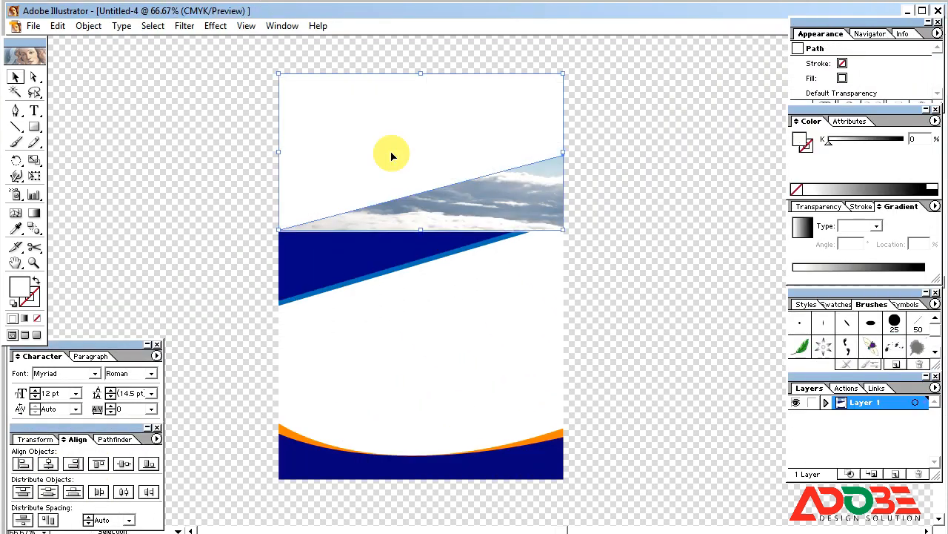
{"action": "left_click", "coordinate": [596, 200]}
{"action": "key", "text": "ctrl+a"}
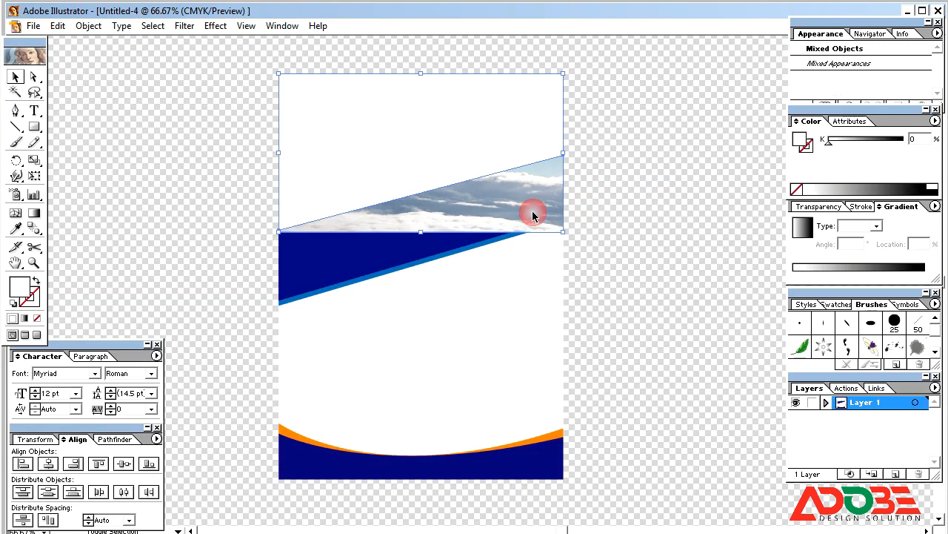
{"action": "right_click", "coordinate": [516, 194]}
{"action": "left_click", "coordinate": [556, 255]}
Arrange the clipped photo just above the background, behind the other artwork.
{"action": "left_click", "coordinate": [635, 178]}
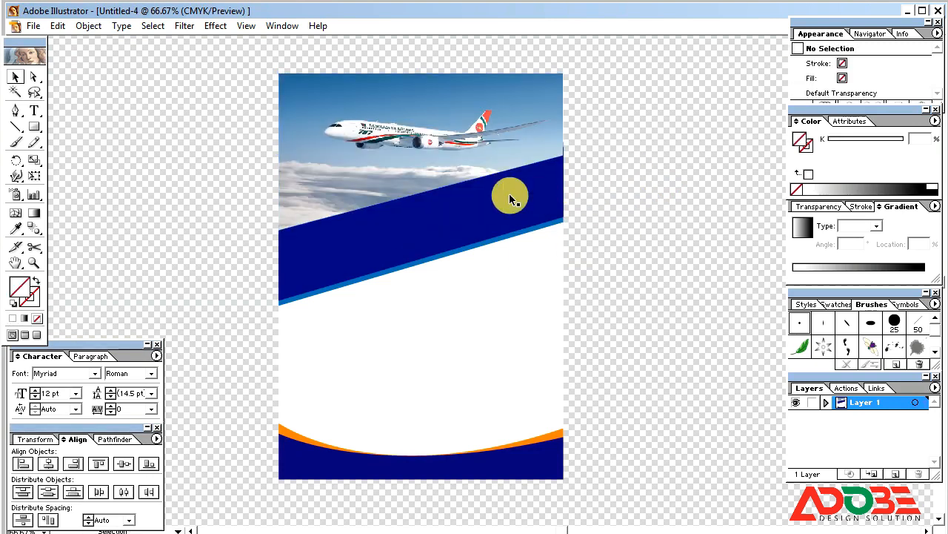
{"action": "left_click", "coordinate": [498, 150]}
{"action": "key", "text": "ctrl+shift+["}
{"action": "key", "text": "ctrl+]"}
{"action": "left_click", "coordinate": [636, 169]}
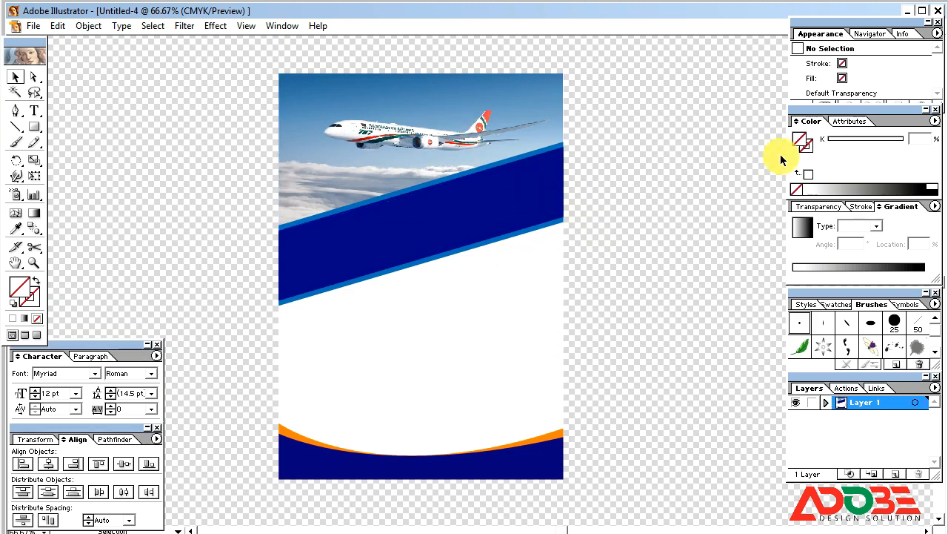
Go back up two folders in the file browser to the Biman folder.
{"action": "key", "text": "ctrl+o"}
{"action": "left_click", "coordinate": [322, 1]}
{"action": "left_click", "coordinate": [322, 1]}
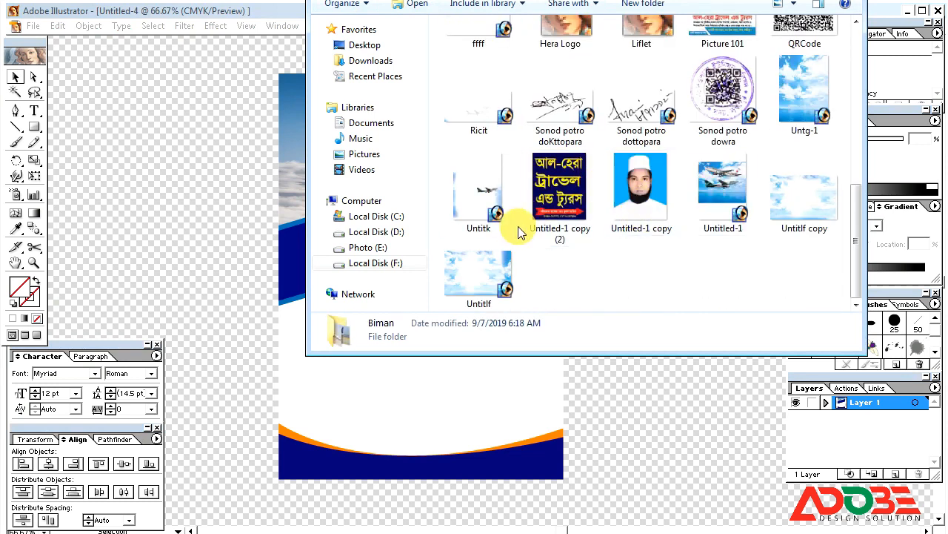
Place the ffff cloud image on the flyer and roughly position and enlarge it.
{"action": "scroll", "coordinate": [555, 198], "scroll_direction": "up", "scroll_amount": 5}
{"action": "left_click", "coordinate": [478, 267]}
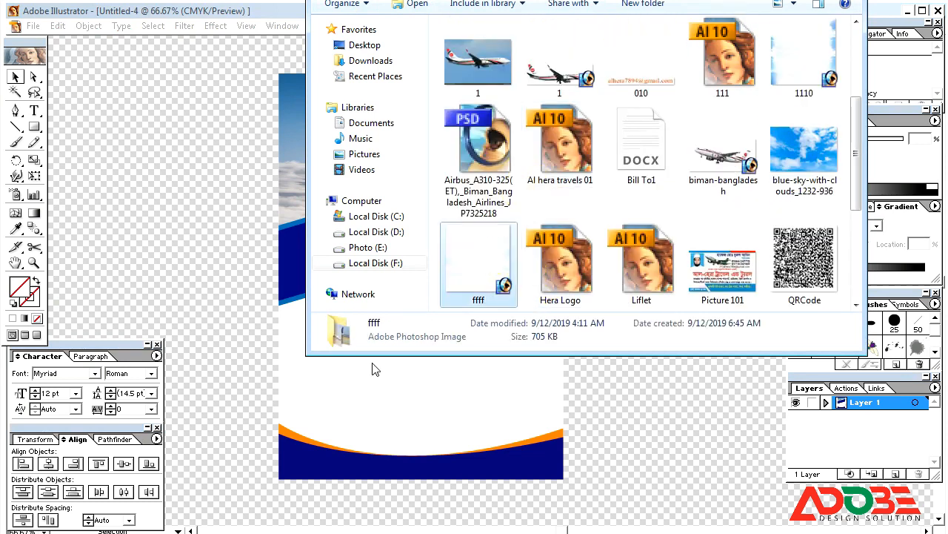
{"action": "key", "text": "Escape"}
{"action": "left_click_drag", "start_coordinate": [477, 361], "coordinate": [413, 289]}
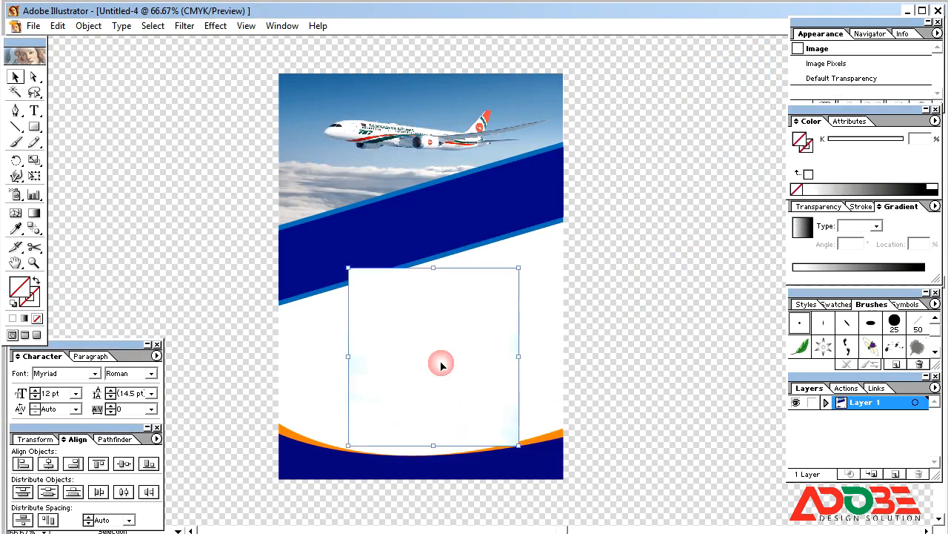
{"action": "left_click_drag", "start_coordinate": [519, 446], "coordinate": [561, 478]}
Set the cloud image width to 8 in and left-align it with the page background.
{"action": "left_click", "coordinate": [51, 439]}
{"action": "left_click_drag", "start_coordinate": [141, 455], "coordinate": [125, 457]}
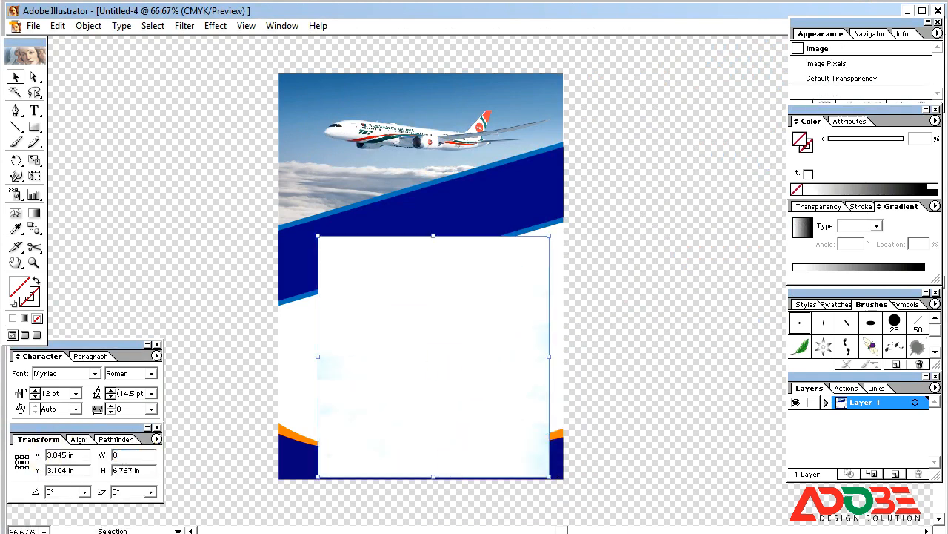
{"action": "type", "text": "8"}
{"action": "key", "text": "Tab"}
{"action": "left_click_drag", "start_coordinate": [338, 387], "coordinate": [349, 382]}
{"action": "left_click", "coordinate": [280, 372], "text": "shift"}
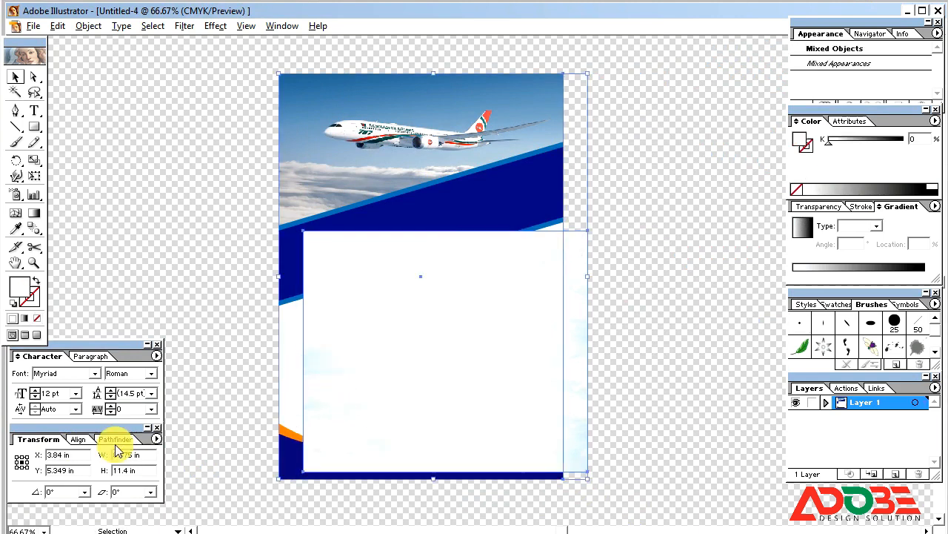
{"action": "left_click", "coordinate": [78, 439]}
{"action": "left_click", "coordinate": [23, 463]}
Send the cloud image behind the blue shapes and stretch its top edge upward.
{"action": "left_click", "coordinate": [602, 340]}
{"action": "left_click", "coordinate": [495, 331]}
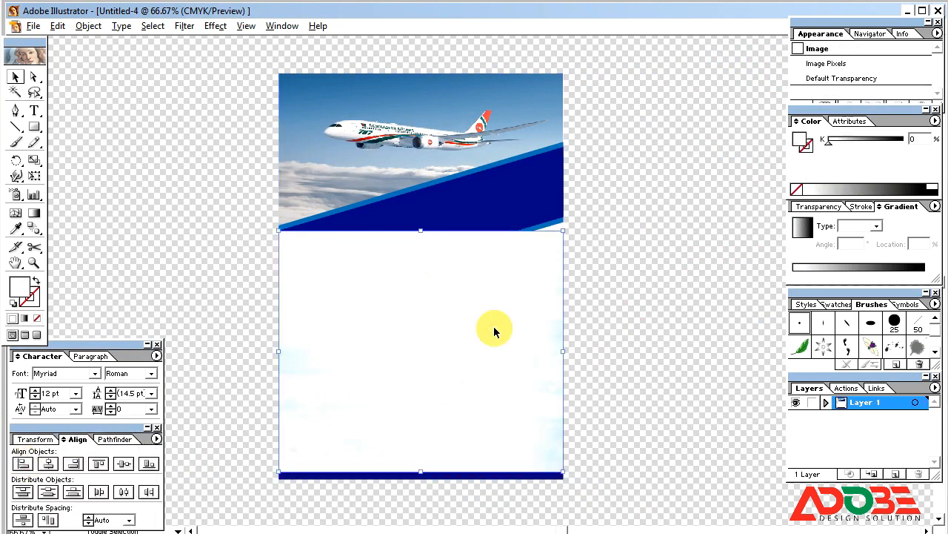
{"action": "key", "text": "ctrl+["}
{"action": "left_click_drag", "start_coordinate": [421, 232], "coordinate": [421, 217]}
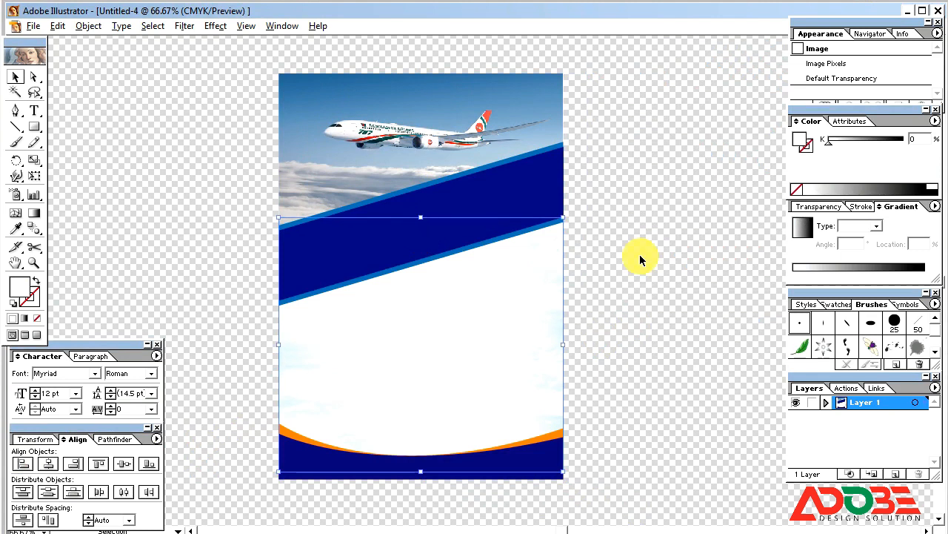
{"action": "left_click", "coordinate": [640, 256]}
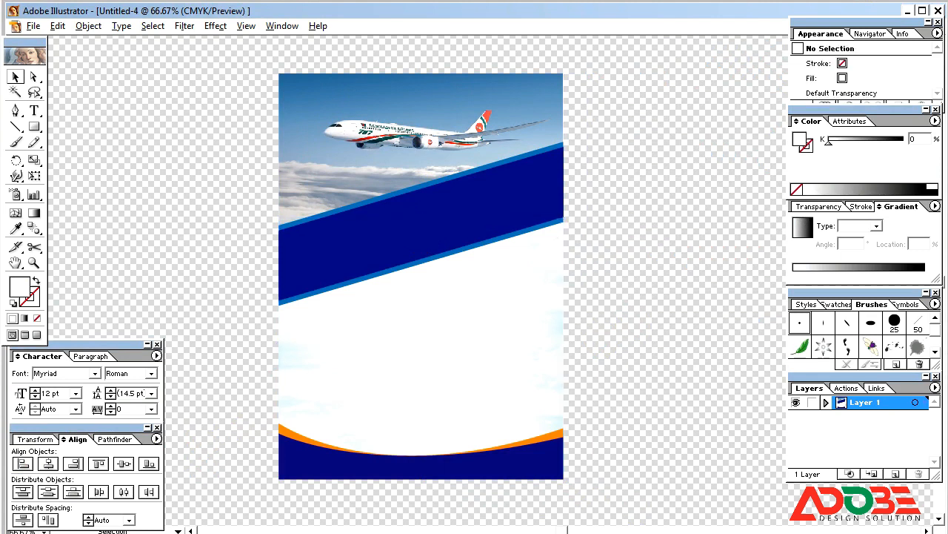
Squash the selected object into a thin band and fill it CMYK cyan 30.
{"action": "key", "text": "Tab"}
{"action": "left_click", "coordinate": [499, 381]}
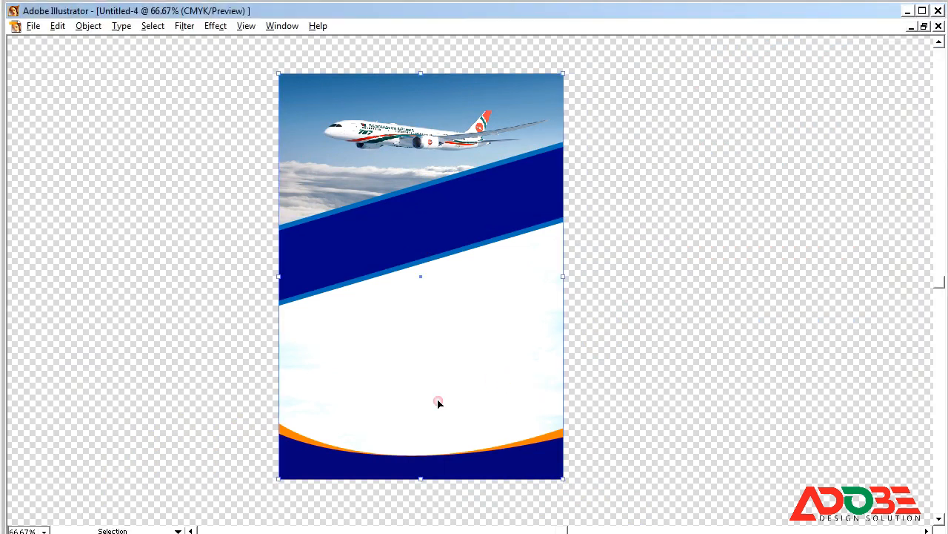
{"action": "left_click_drag", "start_coordinate": [421, 478], "coordinate": [426, 377]}
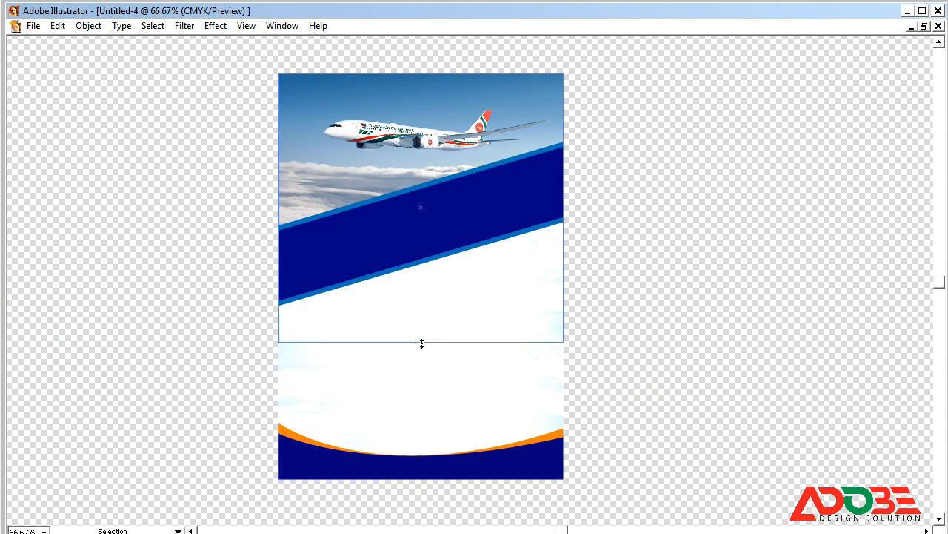
{"action": "left_click_drag", "start_coordinate": [420, 72], "coordinate": [401, 306]}
{"action": "key", "text": "Tab"}
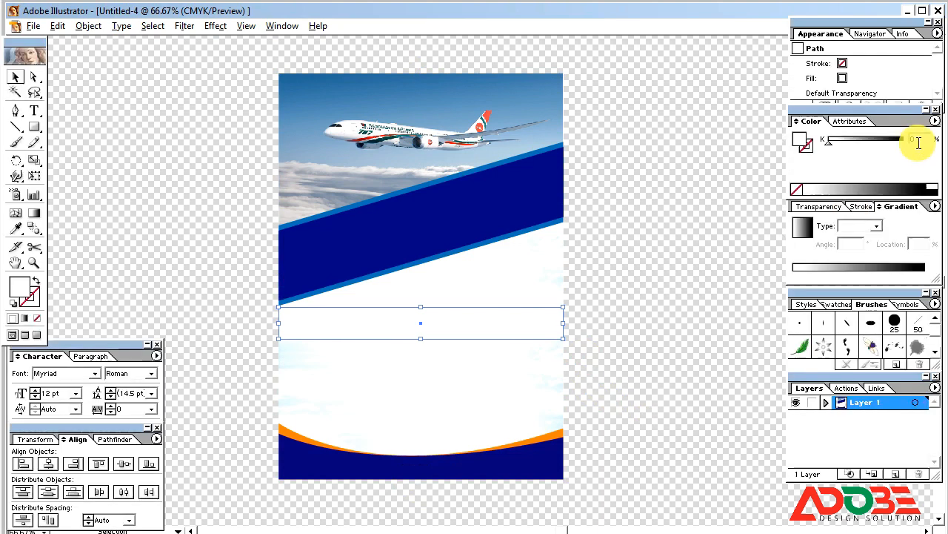
{"action": "left_click", "coordinate": [936, 120]}
{"action": "left_click", "coordinate": [885, 183]}
{"action": "left_click_drag", "start_coordinate": [919, 135], "coordinate": [864, 117]}
{"action": "type", "text": "30"}
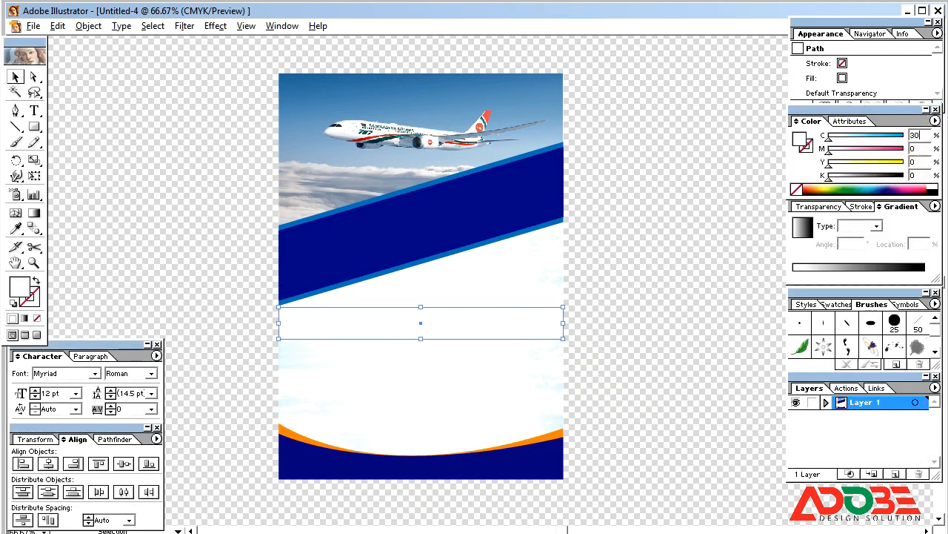
{"action": "key", "text": "Tab"}
Adjust the light cyan band's edges, then delete the light cyan rectangle.
{"action": "left_click", "coordinate": [780, 206]}
{"action": "left_click", "coordinate": [464, 334]}
{"action": "left_click_drag", "start_coordinate": [420, 339], "coordinate": [417, 341]}
{"action": "left_click_drag", "start_coordinate": [421, 308], "coordinate": [419, 310]}
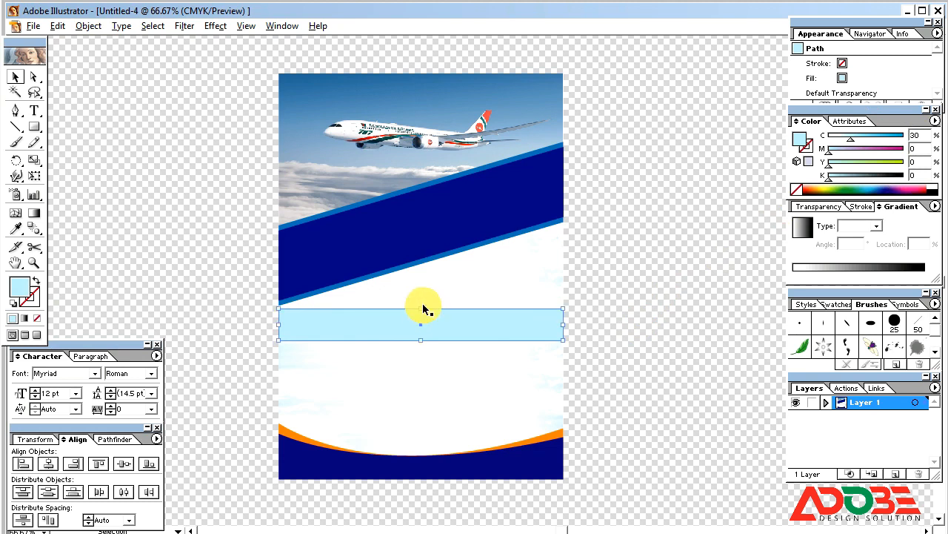
{"action": "left_click", "coordinate": [525, 324]}
{"action": "key", "text": "Delete"}
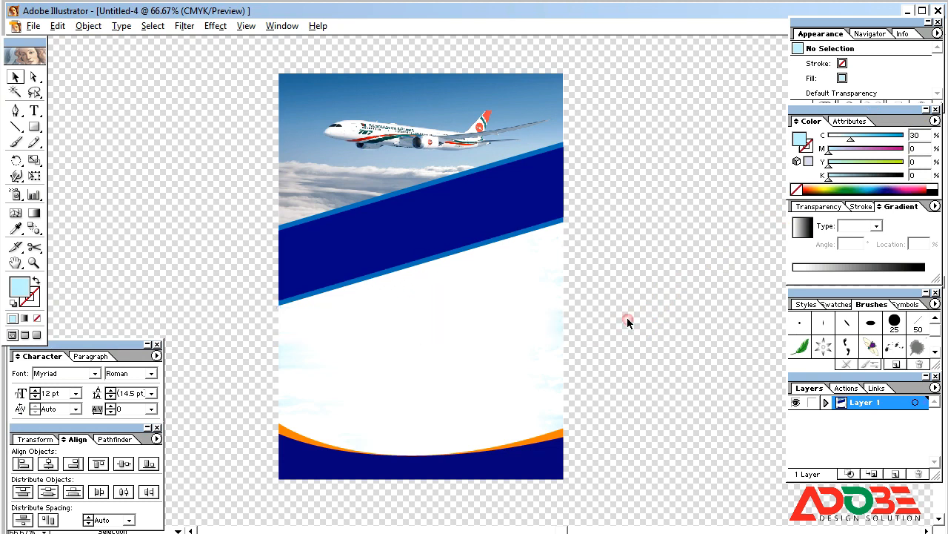
Zoom to fit the flyer and ungroup the flyer artwork group.
{"action": "left_click", "coordinate": [542, 314]}
{"action": "left_click", "coordinate": [626, 306]}
{"action": "key", "text": "ctrl+minus"}
{"action": "key", "text": "ctrl+minus"}
{"action": "key", "text": "ctrl+minus"}
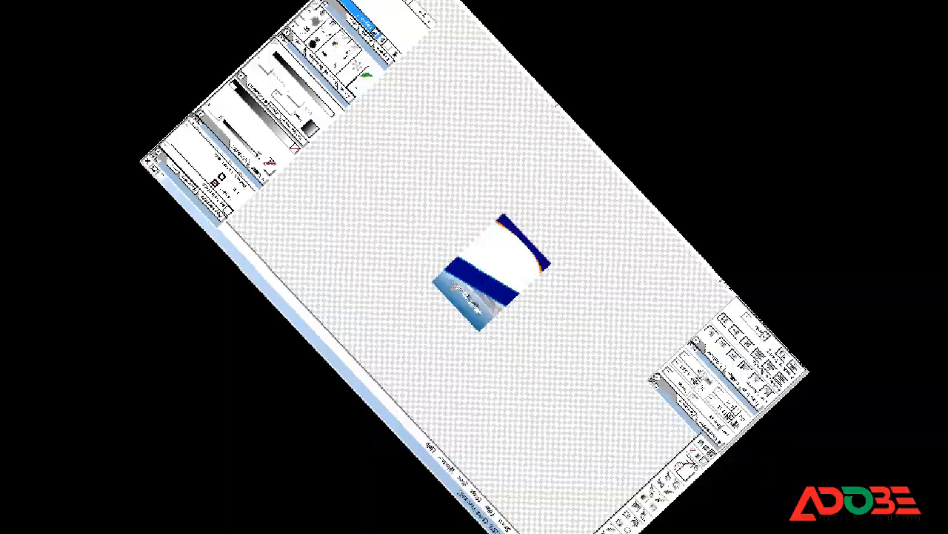
{"action": "left_click", "coordinate": [430, 371]}
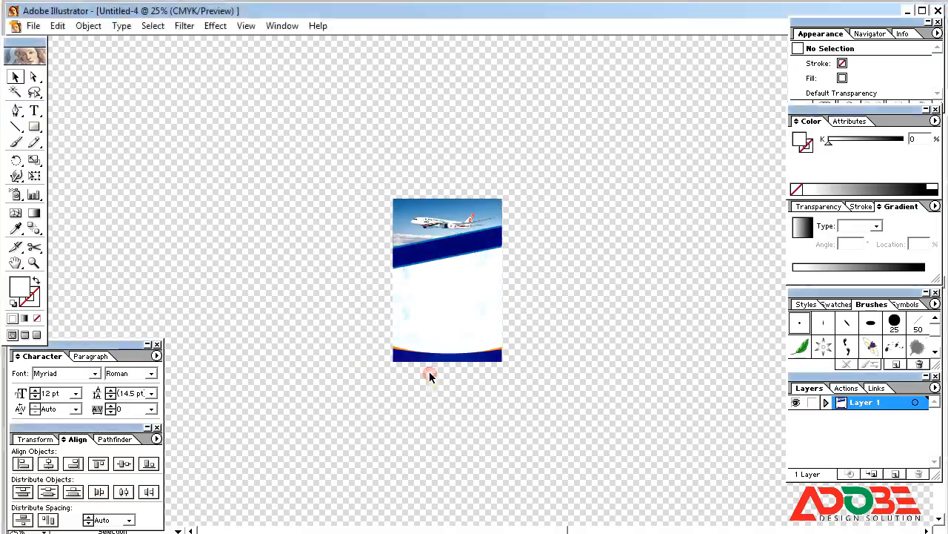
{"action": "left_click", "coordinate": [621, 384]}
{"action": "left_click_drag", "start_coordinate": [311, 168], "coordinate": [633, 432]}
{"action": "left_click_drag", "start_coordinate": [287, 79], "coordinate": [624, 432]}
{"action": "key", "text": "Tab"}
{"action": "left_click", "coordinate": [519, 353]}
{"action": "right_click", "coordinate": [492, 313]}
{"action": "left_click", "coordinate": [548, 359]}
{"action": "left_click", "coordinate": [627, 343]}
Squash a shape into a thin horizontal band and fill it with CMYK cyan at C30.
{"action": "left_click", "coordinate": [532, 345]}
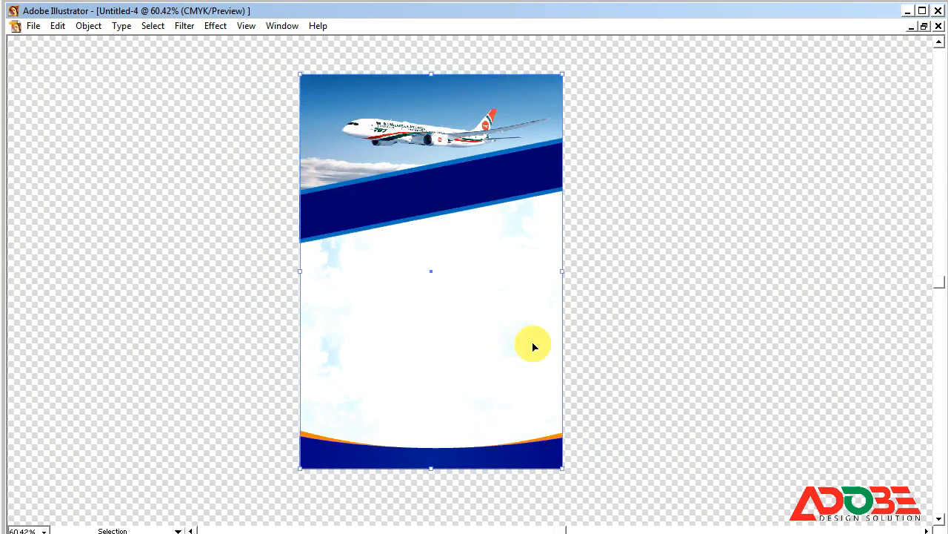
{"action": "left_click_drag", "start_coordinate": [430, 467], "coordinate": [422, 352]}
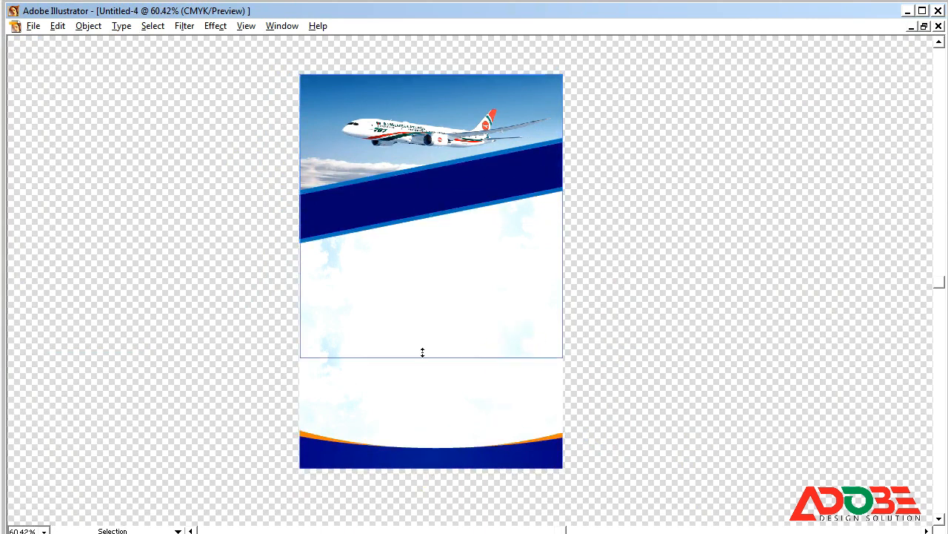
{"action": "left_click_drag", "start_coordinate": [432, 74], "coordinate": [407, 242]}
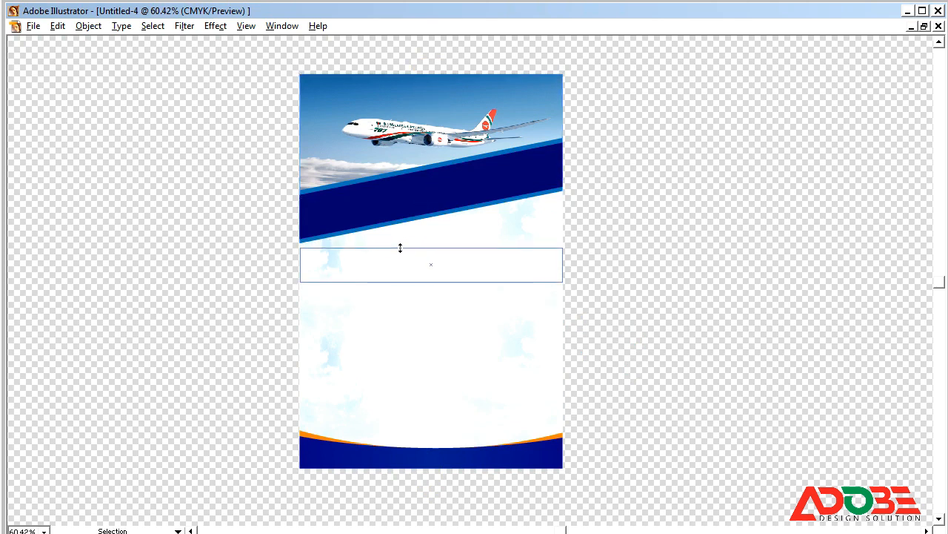
{"action": "key", "text": "Tab"}
{"action": "left_click", "coordinate": [936, 121]}
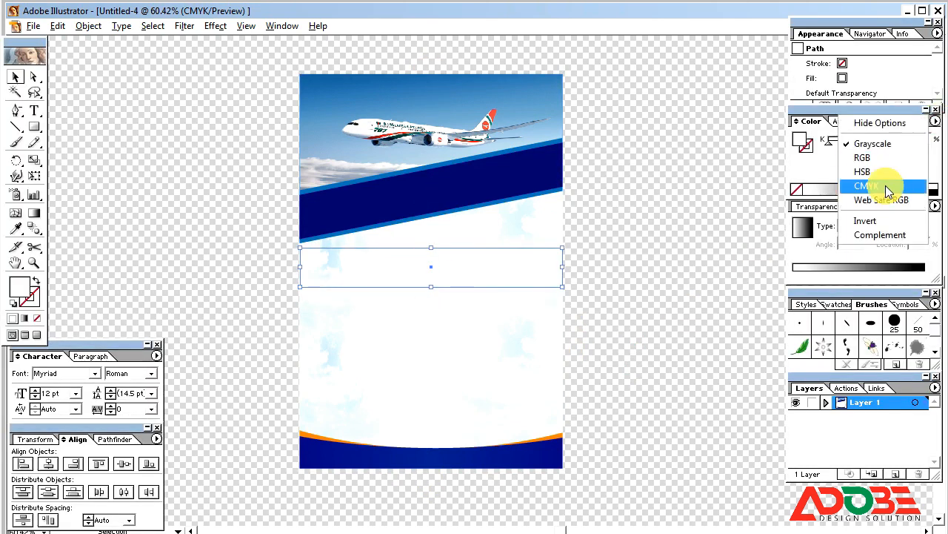
{"action": "left_click", "coordinate": [878, 184]}
{"action": "left_click_drag", "start_coordinate": [889, 137], "coordinate": [915, 140]}
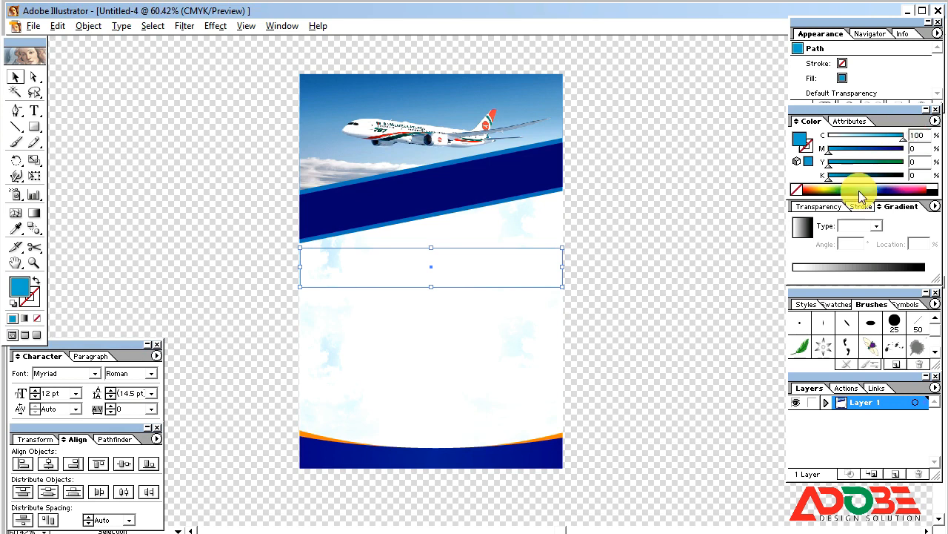
{"action": "type", "text": "30"}
{"action": "key", "text": "Return"}
Shorten the band slightly from the bottom and colour its edge path blue.
{"action": "left_click", "coordinate": [658, 277]}
{"action": "left_click", "coordinate": [465, 281]}
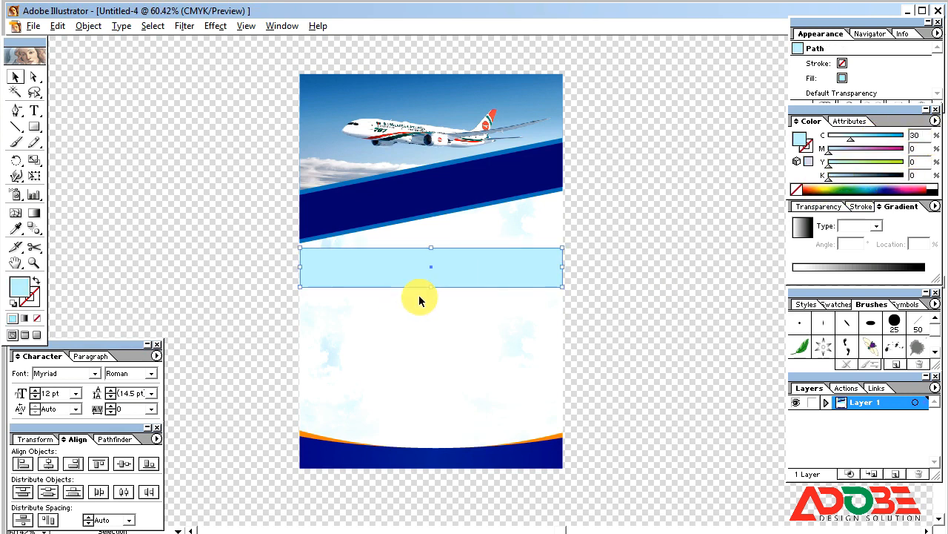
{"action": "left_click_drag", "start_coordinate": [430, 288], "coordinate": [430, 283]}
{"action": "left_click_drag", "start_coordinate": [879, 138], "coordinate": [904, 138]}
{"action": "left_click", "coordinate": [847, 152]}
Zoom in to nudge the cyan band's top edge, then zoom back out to the whole page.
{"action": "left_click", "coordinate": [683, 214]}
{"action": "key", "text": "ctrl+space"}
{"action": "left_click_drag", "start_coordinate": [176, 238], "coordinate": [652, 372]}
{"action": "key", "text": "Tab"}
{"action": "left_click", "coordinate": [549, 208]}
{"action": "left_click", "coordinate": [511, 167]}
{"action": "left_click_drag", "start_coordinate": [510, 168], "coordinate": [510, 169]}
{"action": "left_click", "coordinate": [499, 158]}
{"action": "key", "text": "Tab"}
{"action": "key", "text": "Tab"}
{"action": "key", "text": "ctrl+minus"}
{"action": "key", "text": "ctrl+minus"}
{"action": "key", "text": "ctrl+o"}
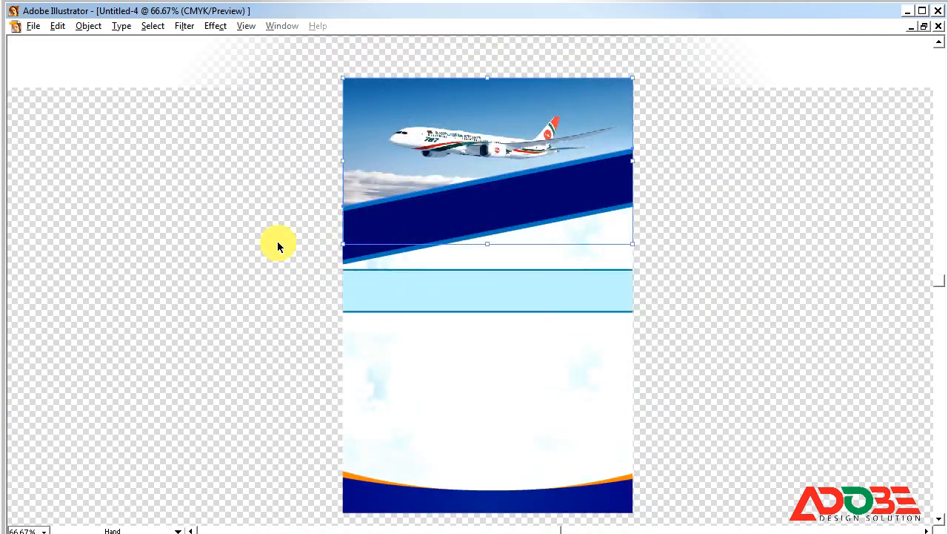
Open Many Ricit.ai from the VC Card Desing folder on the F: drive.
{"action": "left_click", "coordinate": [47, 218]}
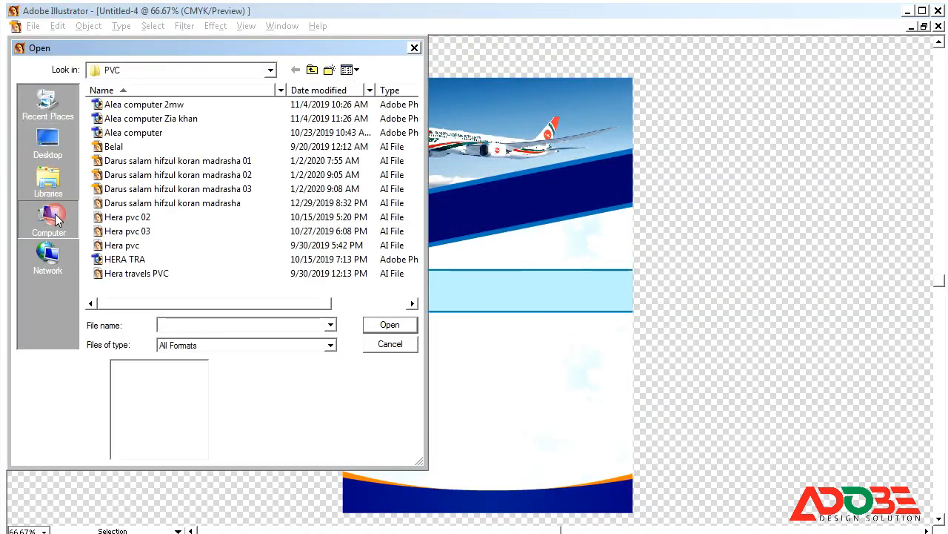
{"action": "double_click", "coordinate": [146, 232]}
{"action": "left_click", "coordinate": [119, 231]}
{"action": "left_click", "coordinate": [117, 174]}
{"action": "double_click", "coordinate": [137, 119]}
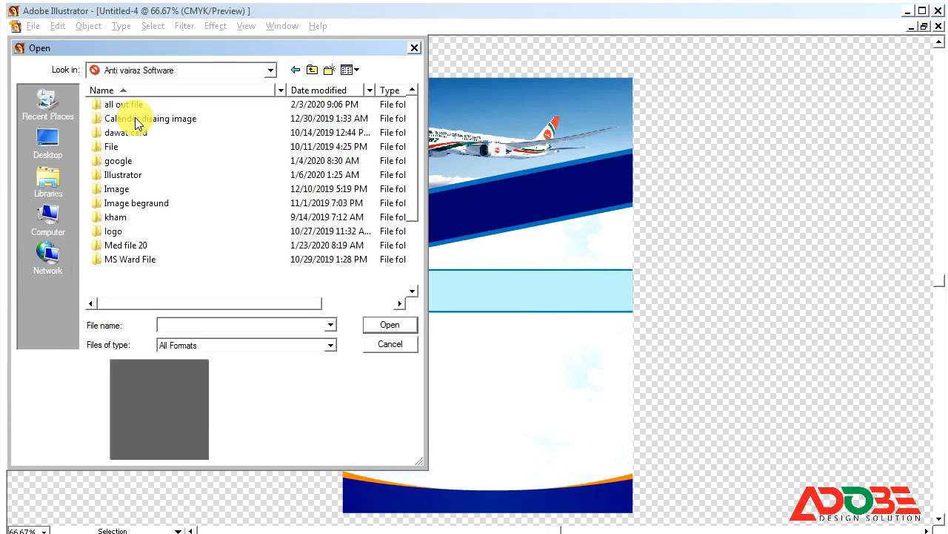
{"action": "double_click", "coordinate": [130, 177]}
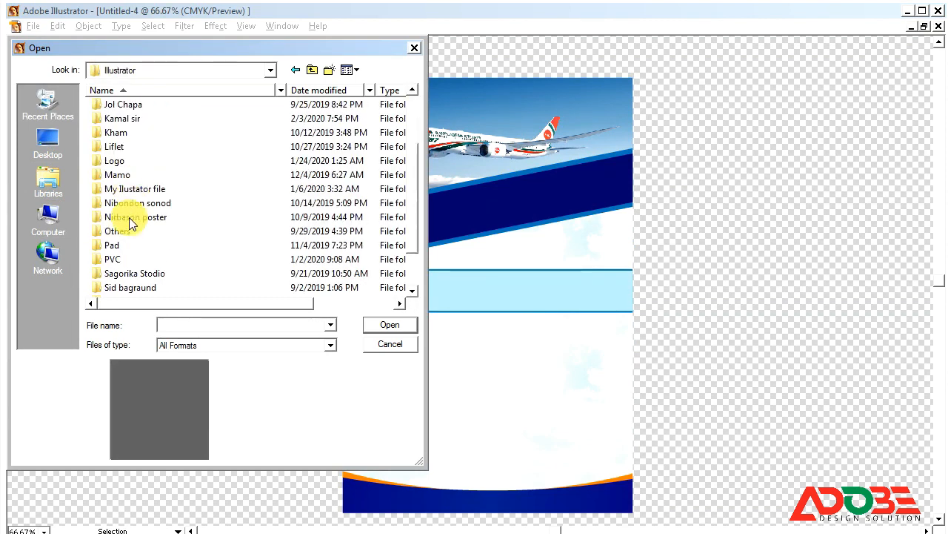
{"action": "scroll", "coordinate": [123, 247], "scroll_direction": "down", "scroll_amount": 2}
{"action": "left_click", "coordinate": [136, 246]}
{"action": "double_click", "coordinate": [137, 247]}
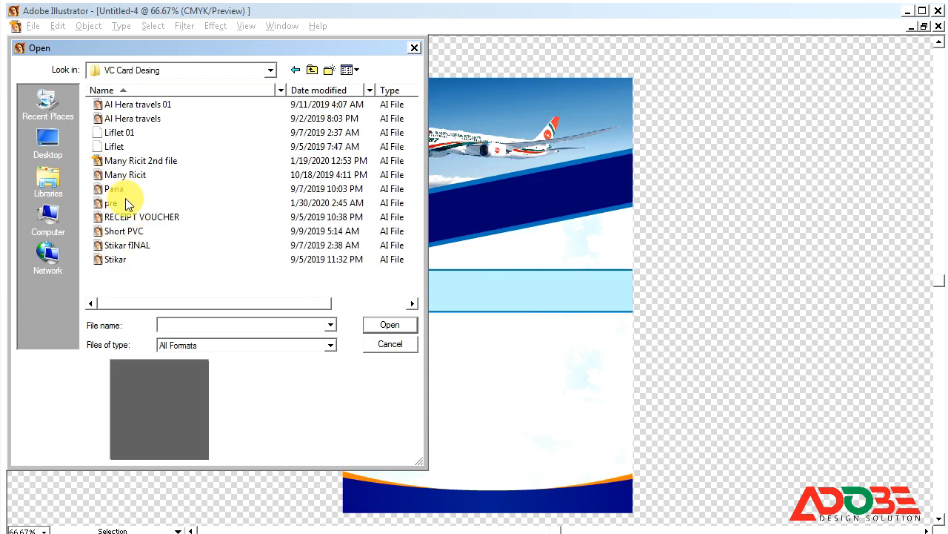
{"action": "double_click", "coordinate": [132, 174]}
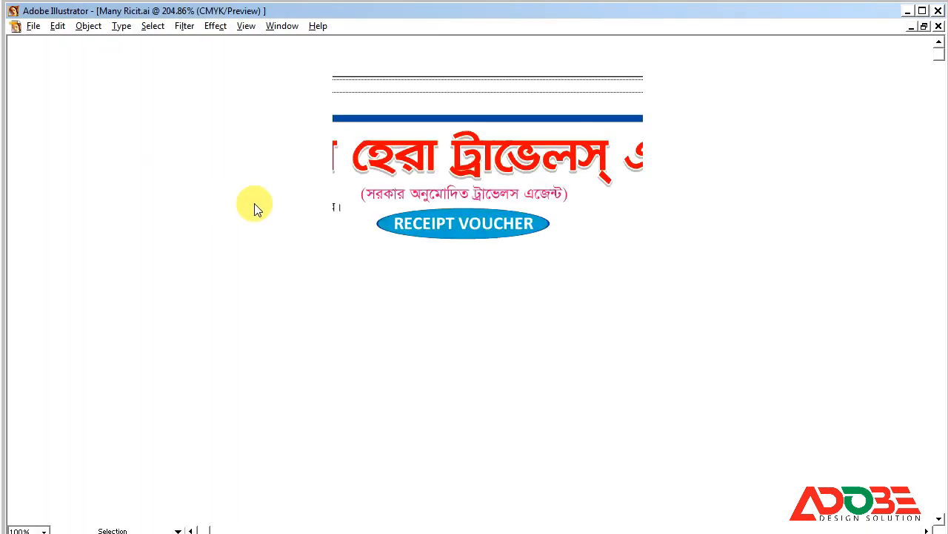
Remove the Al-Hera logo and QR code from the voucher and close the document.
{"action": "left_click", "coordinate": [198, 147]}
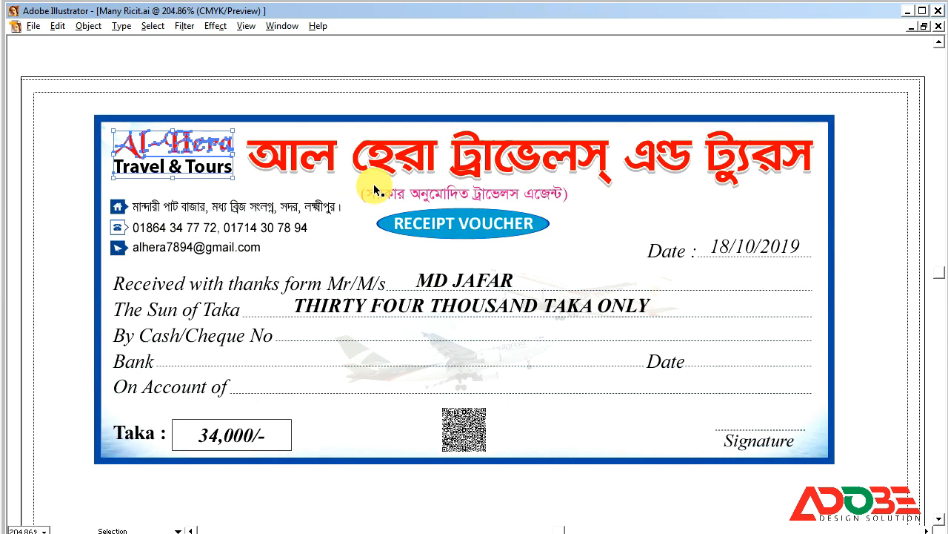
{"action": "key", "text": "Delete"}
{"action": "key", "text": "ctrl+z"}
{"action": "left_click", "coordinate": [524, 470]}
{"action": "left_click", "coordinate": [467, 436]}
{"action": "left_click", "coordinate": [190, 142], "text": "shift"}
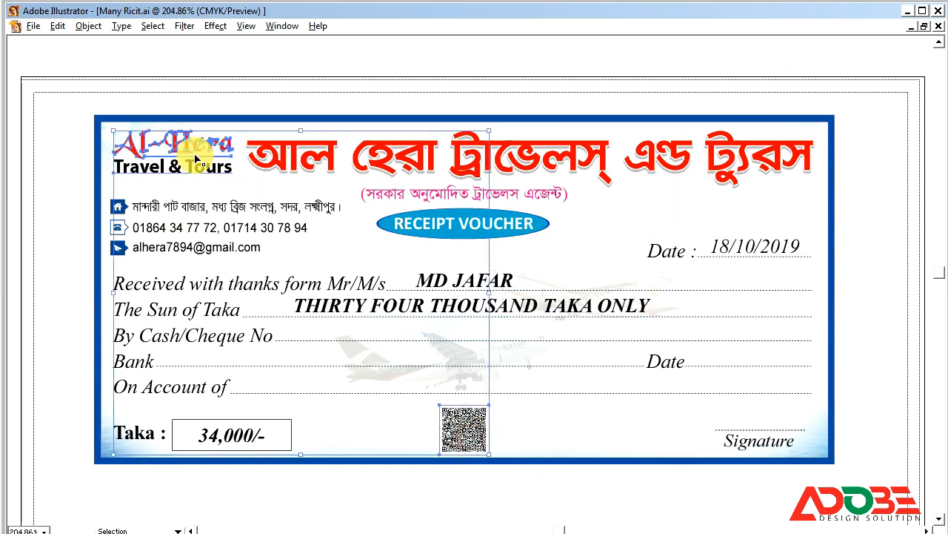
{"action": "key", "text": "Delete"}
{"action": "left_click", "coordinate": [938, 26]}
Discard the receipt's changes, paste into the flyer, and place the Al-Hera logo white at top-left.
{"action": "left_click", "coordinate": [479, 308]}
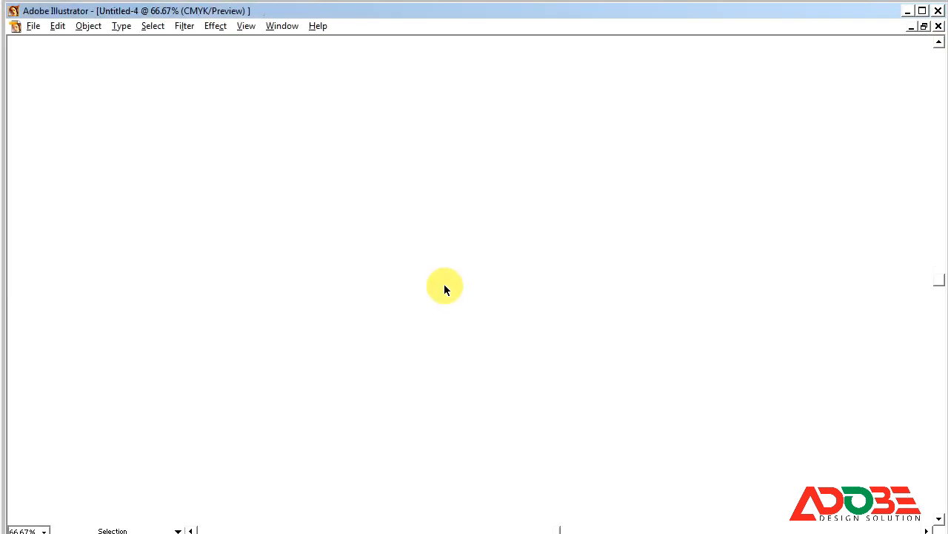
{"action": "key", "text": "ctrl+v"}
{"action": "left_click_drag", "start_coordinate": [440, 238], "coordinate": [397, 156]}
{"action": "left_click_drag", "start_coordinate": [384, 121], "coordinate": [402, 105]}
{"action": "key", "text": "Tab"}
{"action": "left_click", "coordinate": [933, 187]}
{"action": "left_click", "coordinate": [370, 106]}
Fit the QR code into the flyer's bottom-left corner.
{"action": "left_click", "coordinate": [467, 186]}
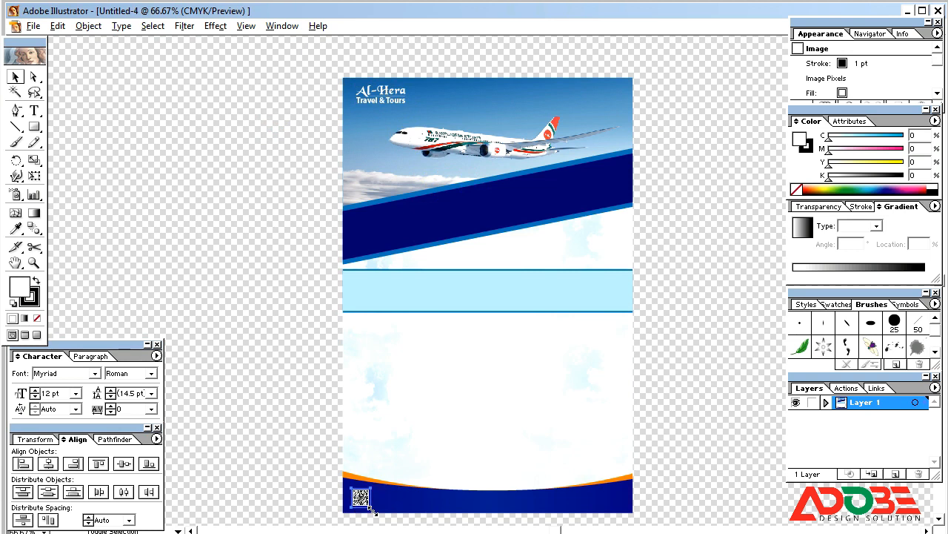
{"action": "left_click_drag", "start_coordinate": [370, 506], "coordinate": [384, 509]}
{"action": "left_click", "coordinate": [329, 490]}
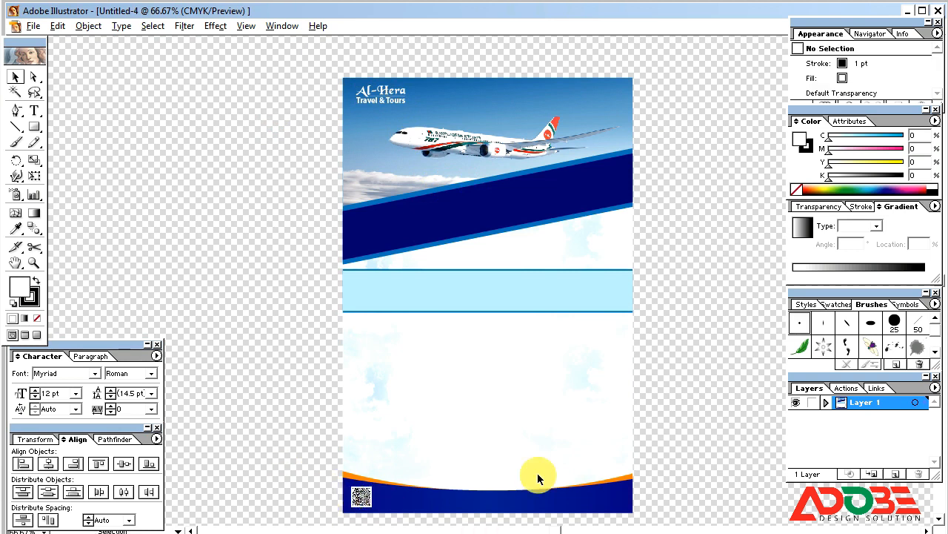
{"action": "left_click_drag", "start_coordinate": [666, 388], "coordinate": [648, 387]}
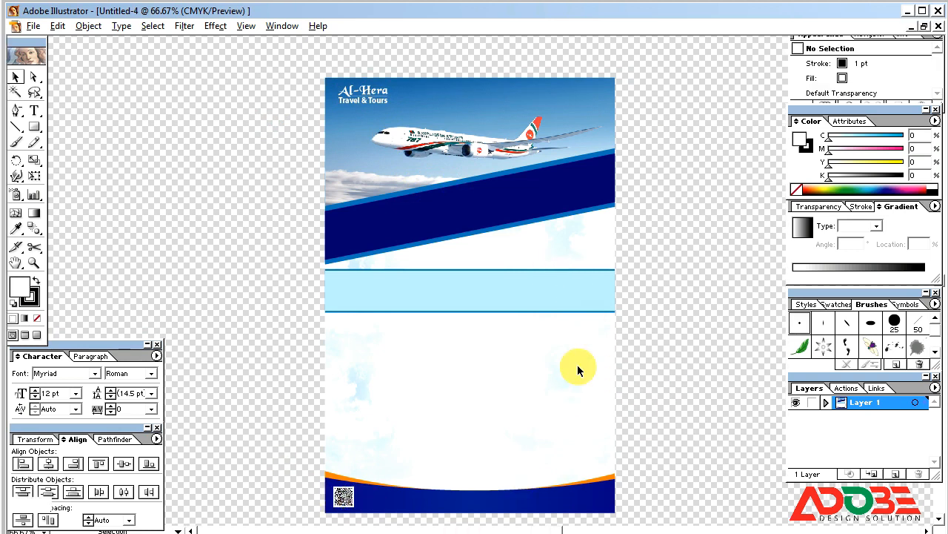
{"action": "left_click", "coordinate": [16, 126]}
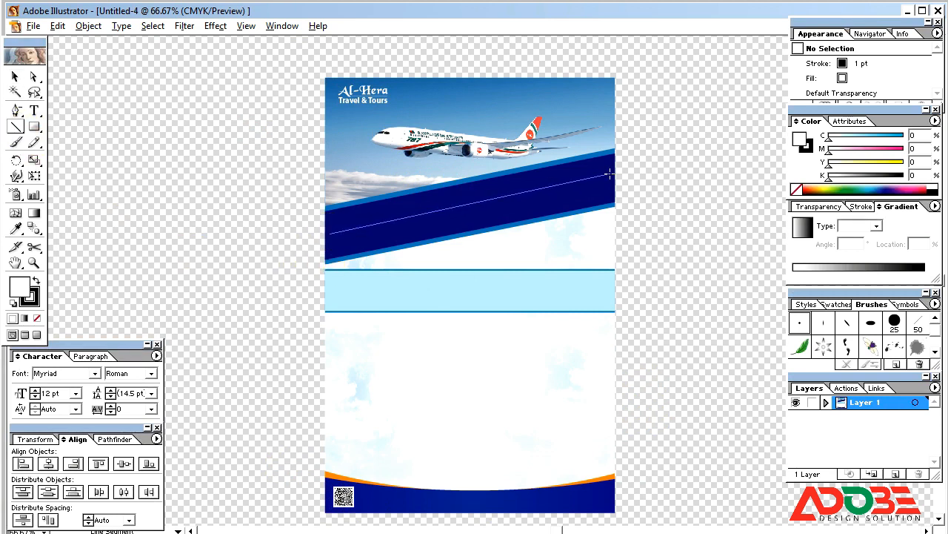
Give the line along the blue stripe no fill and a black stroke, then deselect it.
{"action": "left_click", "coordinate": [34, 316]}
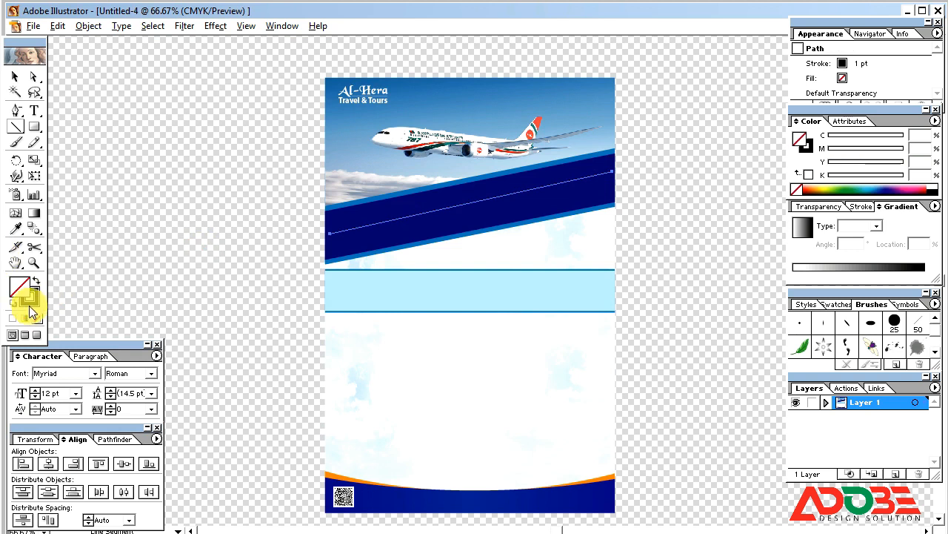
{"action": "left_click", "coordinate": [33, 304]}
{"action": "left_click", "coordinate": [15, 76]}
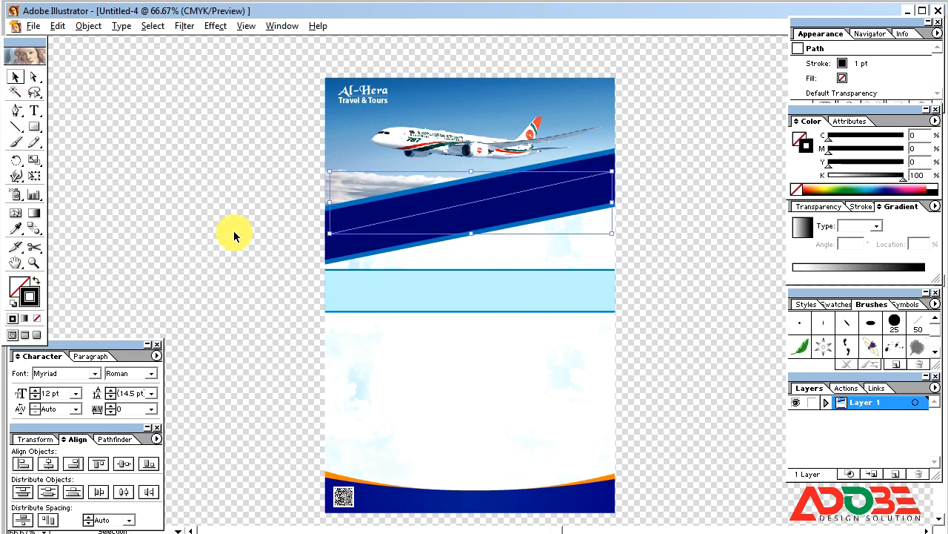
{"action": "left_click", "coordinate": [149, 247]}
{"action": "left_click", "coordinate": [486, 200]}
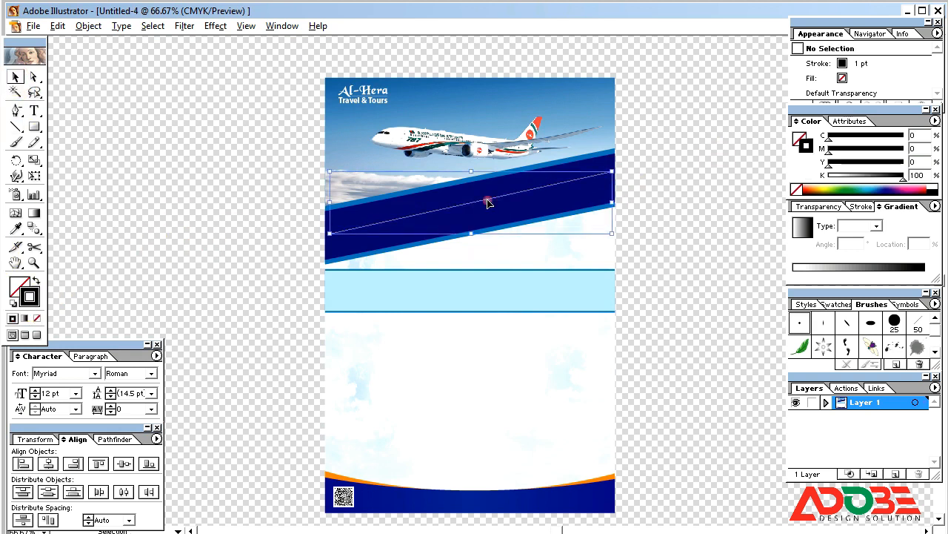
{"action": "left_click", "coordinate": [265, 226]}
{"action": "key", "text": "Tab"}
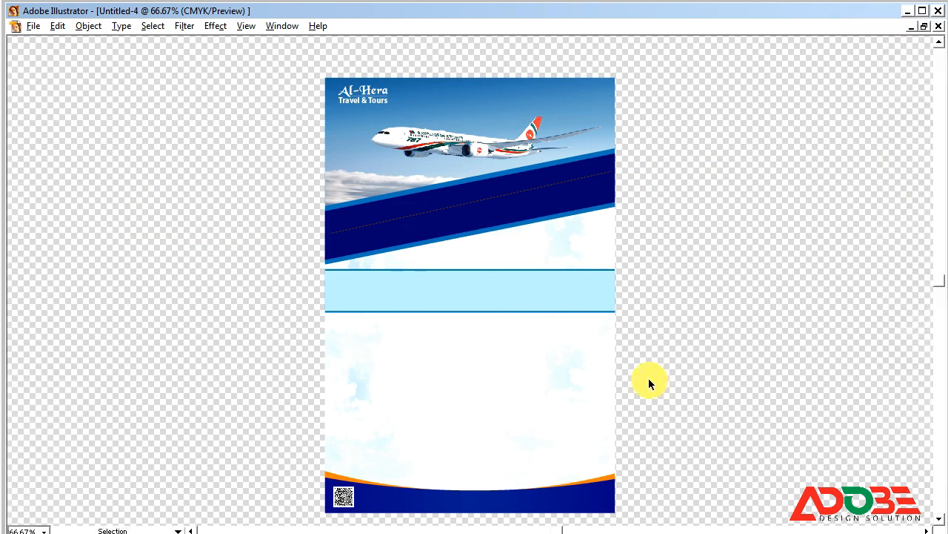
{"action": "key", "text": "Tab"}
{"action": "left_click", "coordinate": [33, 110]}
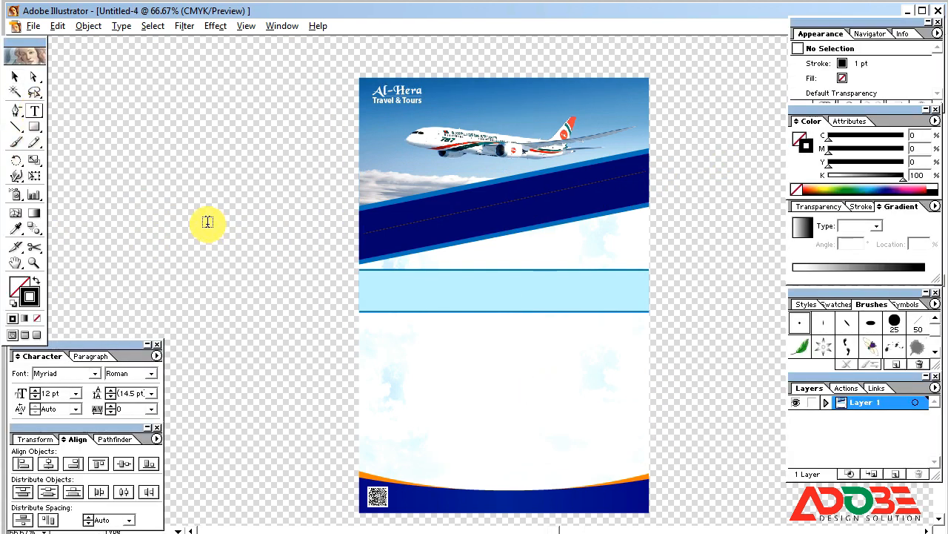
Create a Bengali title text at about 62 pt and duplicate it below.
{"action": "left_click", "coordinate": [208, 223]}
{"action": "type", "text": "sfsdfsd"}
{"action": "left_click", "coordinate": [15, 77]}
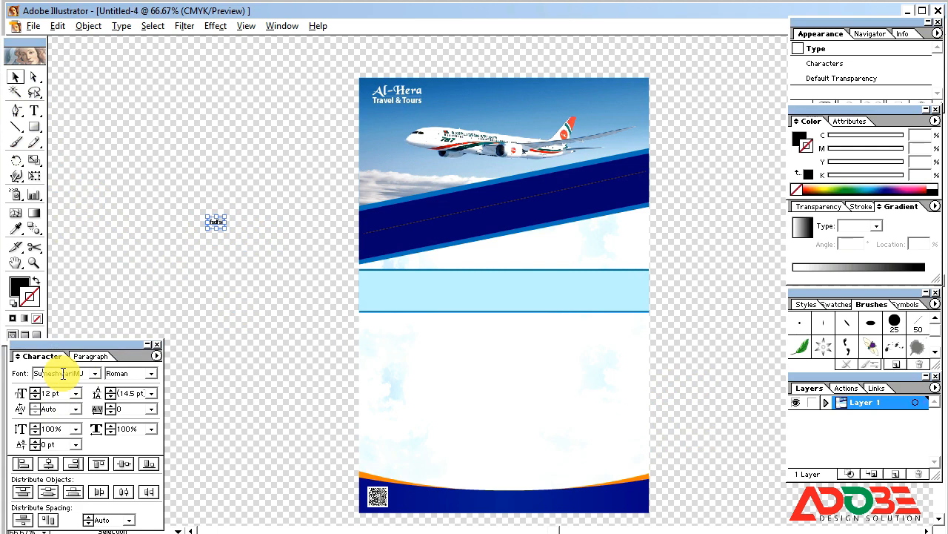
{"action": "left_click_drag", "start_coordinate": [226, 228], "coordinate": [258, 250]}
{"action": "double_click", "coordinate": [236, 232]}
{"action": "key", "text": "ctrl+a"}
{"action": "type", "text": "আল"}
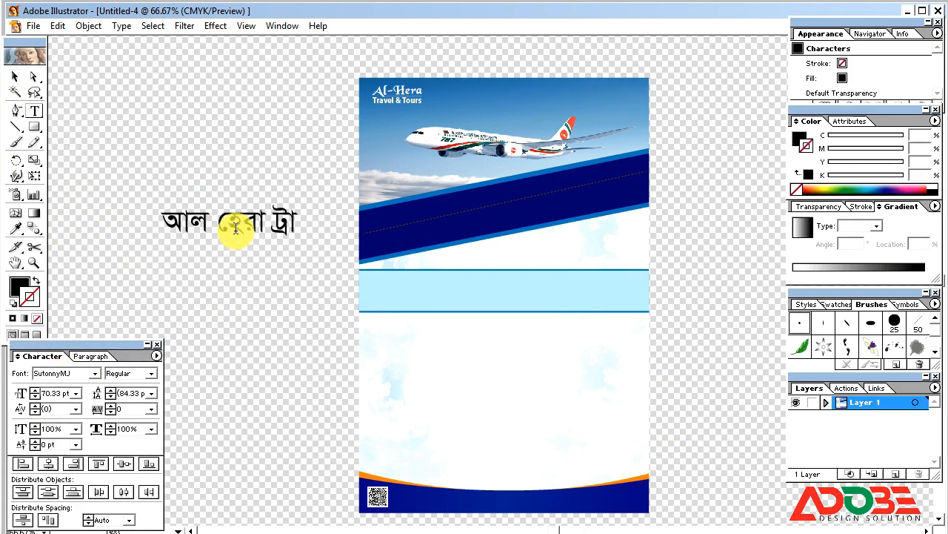
{"action": "type", "text": "স"}
{"action": "left_click", "coordinate": [14, 77]}
{"action": "left_click", "coordinate": [233, 294]}
{"action": "left_click", "coordinate": [297, 225]}
{"action": "left_click_drag", "start_coordinate": [476, 242], "coordinate": [456, 239]}
{"action": "left_click_drag", "start_coordinate": [272, 224], "coordinate": [271, 268]}
Retype the copy as the seven-line Bengali services paragraph.
{"action": "double_click", "coordinate": [255, 262]}
{"action": "key", "text": "ctrl+a"}
{"action": "type", "text": "বিশ্বে"}
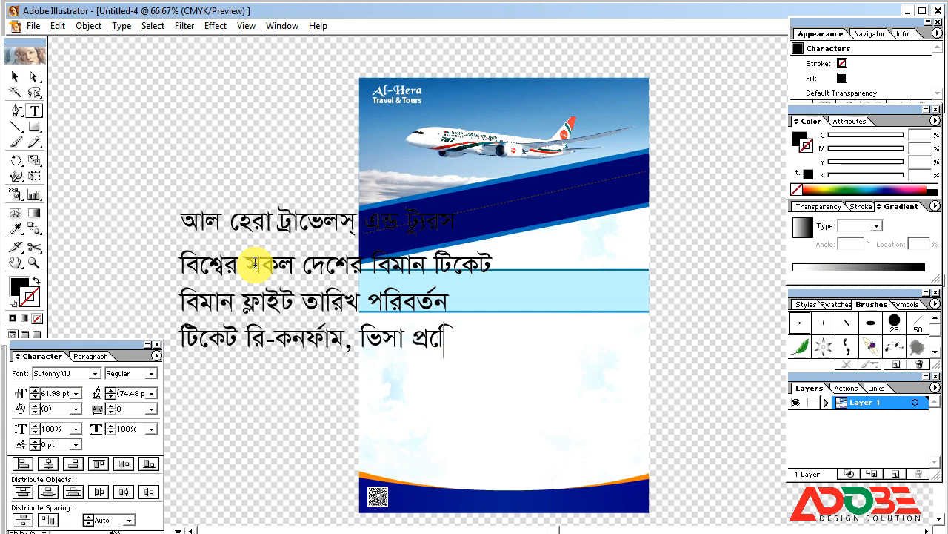
{"action": "type", "text": "চেকিং"}
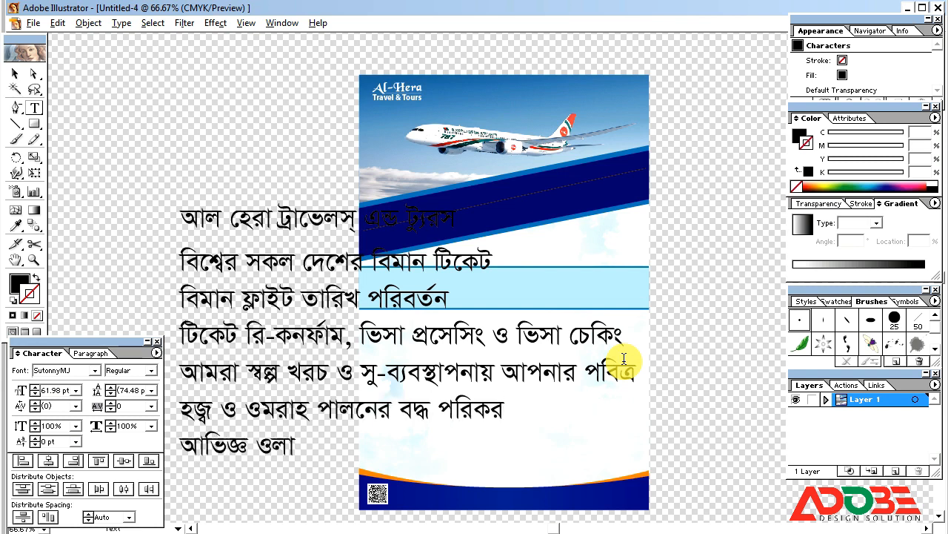
{"action": "type", "text": "্বাবধানে হজ্জের"}
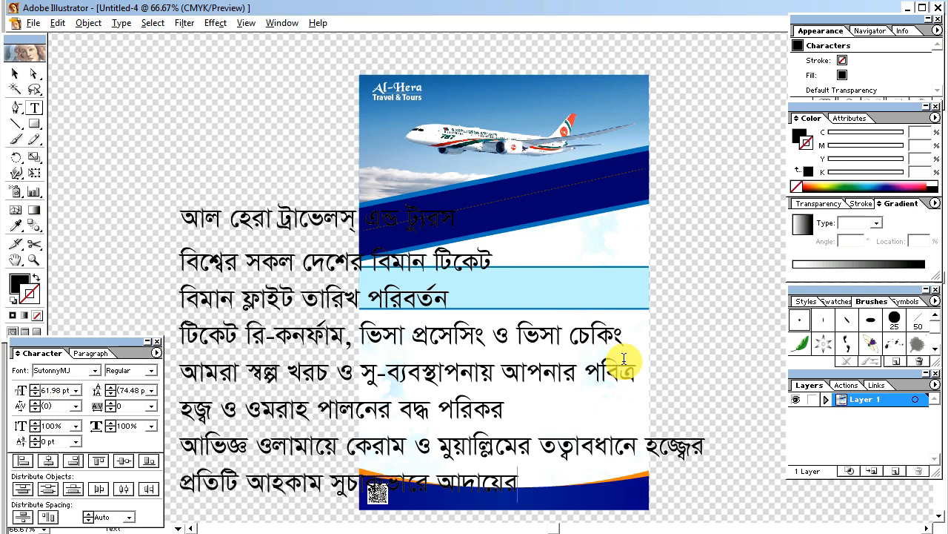
{"action": "type", "text": "স্থা"}
{"action": "left_click", "coordinate": [15, 74]}
Scale the services list down onto the flyer and duplicate it left as the agency's address.
{"action": "left_click_drag", "start_coordinate": [180, 243], "coordinate": [360, 332]}
{"action": "left_click_drag", "start_coordinate": [445, 375], "coordinate": [498, 405]}
{"action": "left_click_drag", "start_coordinate": [580, 443], "coordinate": [609, 457]}
{"action": "left_click_drag", "start_coordinate": [473, 409], "coordinate": [321, 367]}
{"action": "double_click", "coordinate": [278, 322]}
{"action": "key", "text": "ctrl+a"}
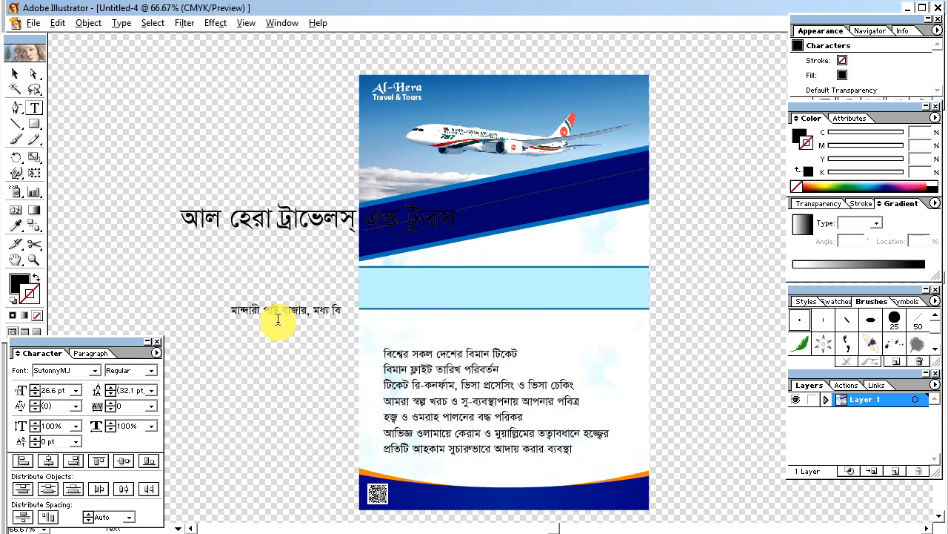
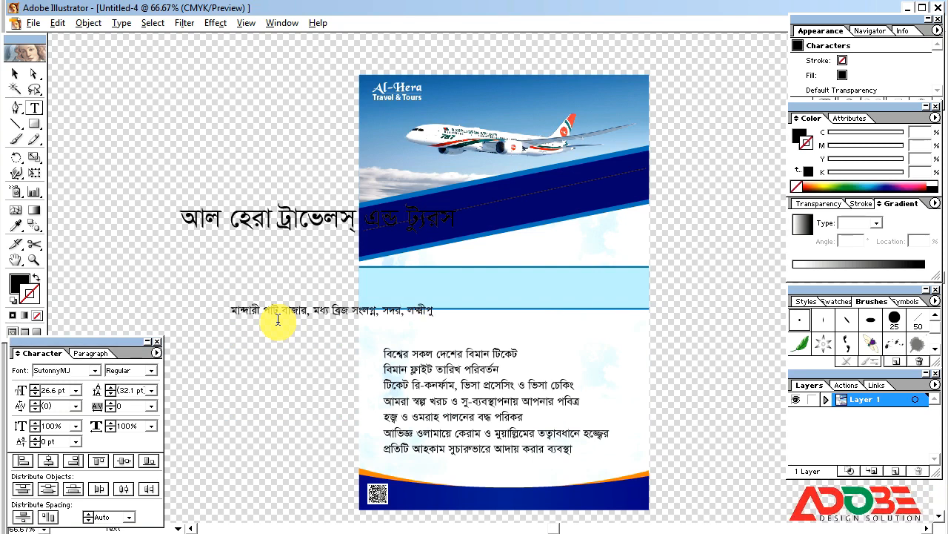
Move the address onto the bottom blue band and make it white.
{"action": "key", "text": "Escape"}
{"action": "left_click_drag", "start_coordinate": [272, 317], "coordinate": [469, 503]}
{"action": "left_click", "coordinate": [801, 137]}
{"action": "left_click_drag", "start_coordinate": [840, 174], "coordinate": [825, 174]}
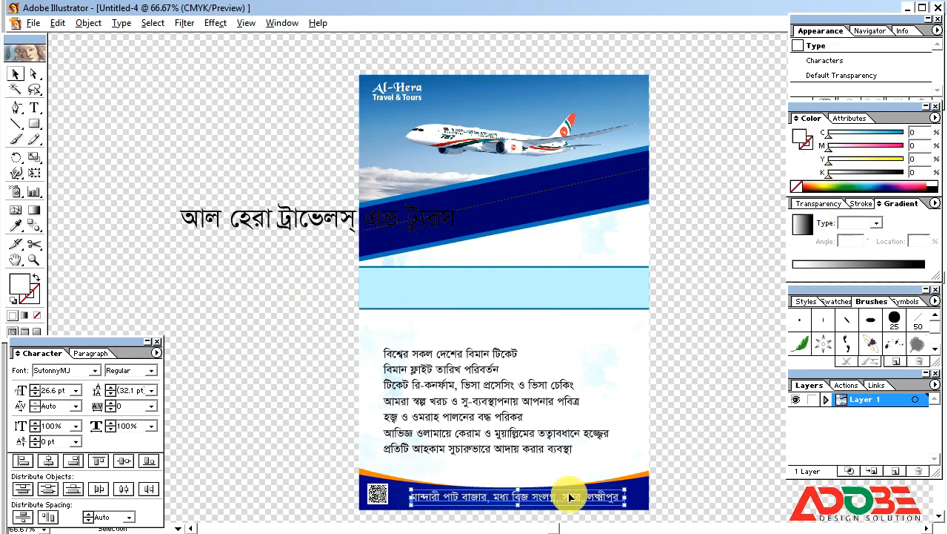
Duplicate the address above the services list as a magenta services heading.
{"action": "left_click_drag", "start_coordinate": [569, 496], "coordinate": [538, 333]}
{"action": "left_click_drag", "start_coordinate": [852, 150], "coordinate": [905, 151]}
{"action": "double_click", "coordinate": [508, 330]}
{"action": "key", "text": "ctrl+a"}
{"action": "type", "text": "অ"}
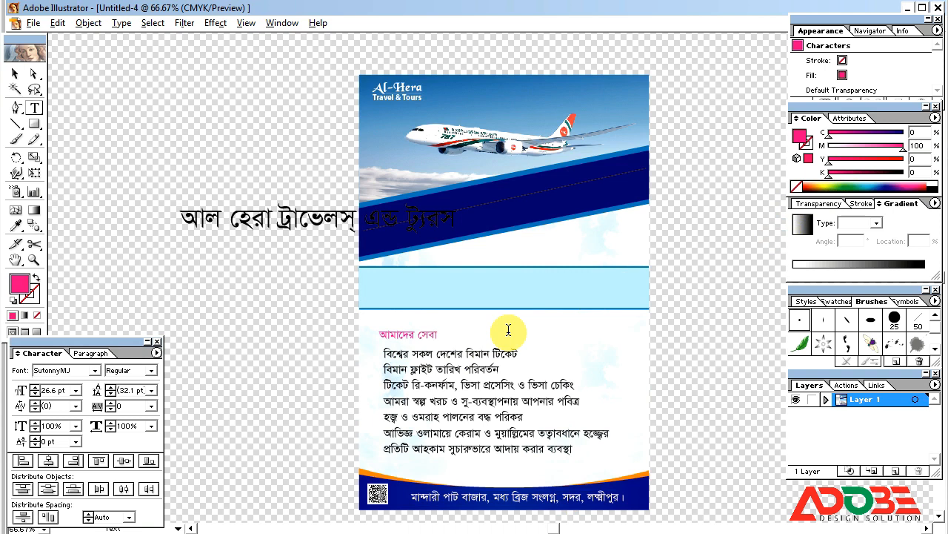
{"action": "key", "text": "Escape"}
Add magenta director name and 'পরিচালক' title lines under the ribbon.
{"action": "double_click", "coordinate": [543, 256]}
{"action": "key", "text": "ctrl+a"}
{"action": "left_click_drag", "start_coordinate": [421, 335], "coordinate": [585, 236]}
{"action": "type", "text": "হাজে"}
{"action": "key", "text": "Escape"}
{"action": "double_click", "coordinate": [585, 250]}
{"action": "key", "text": "ctrl+a"}
{"action": "left_click_drag", "start_coordinate": [585, 236], "coordinate": [604, 251]}
{"action": "type", "text": "পরিচালক"}
{"action": "key", "text": "Escape"}
{"action": "left_click_drag", "start_coordinate": [604, 251], "coordinate": [542, 261]}
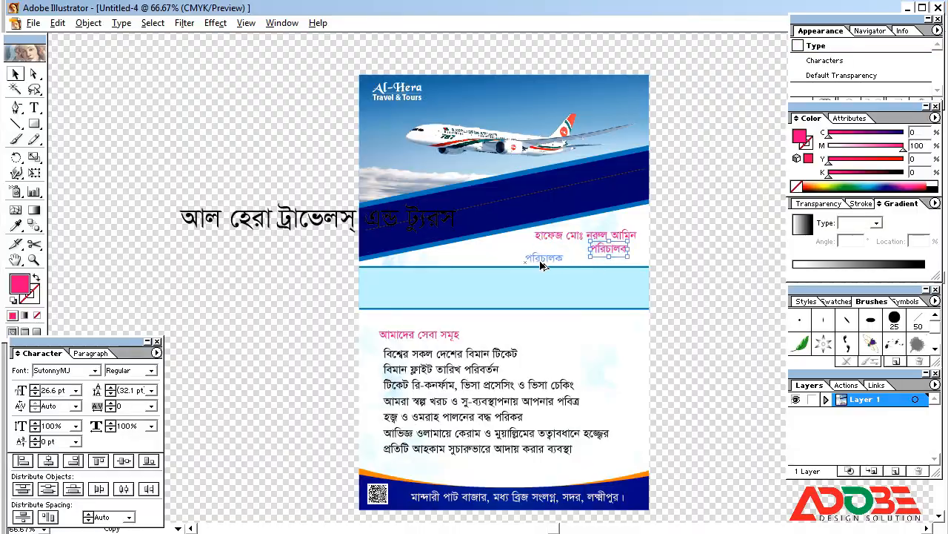
Add the two mobile numbers line and an e-mail line below the title.
{"action": "double_click", "coordinate": [540, 258]}
{"action": "key", "text": "ctrl+a"}
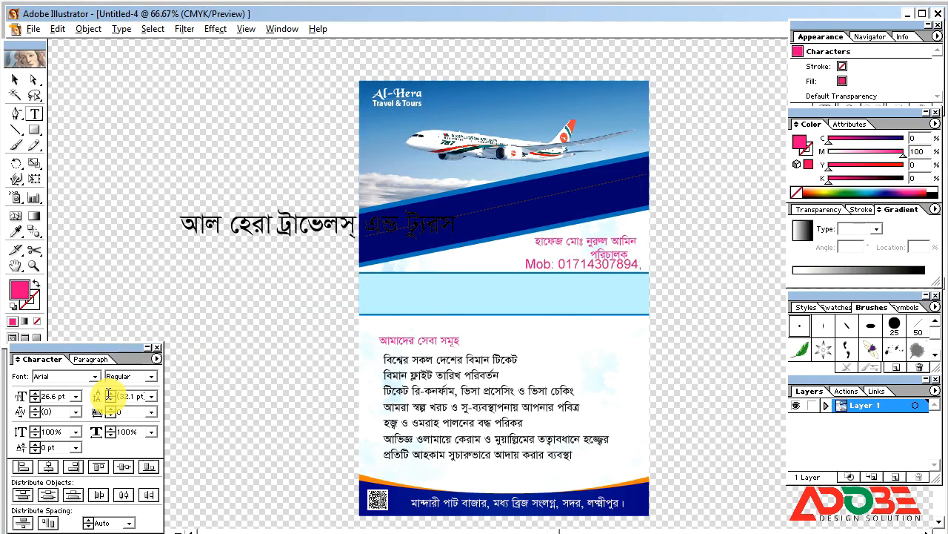
{"action": "type", "text": "72"}
{"action": "key", "text": "Escape"}
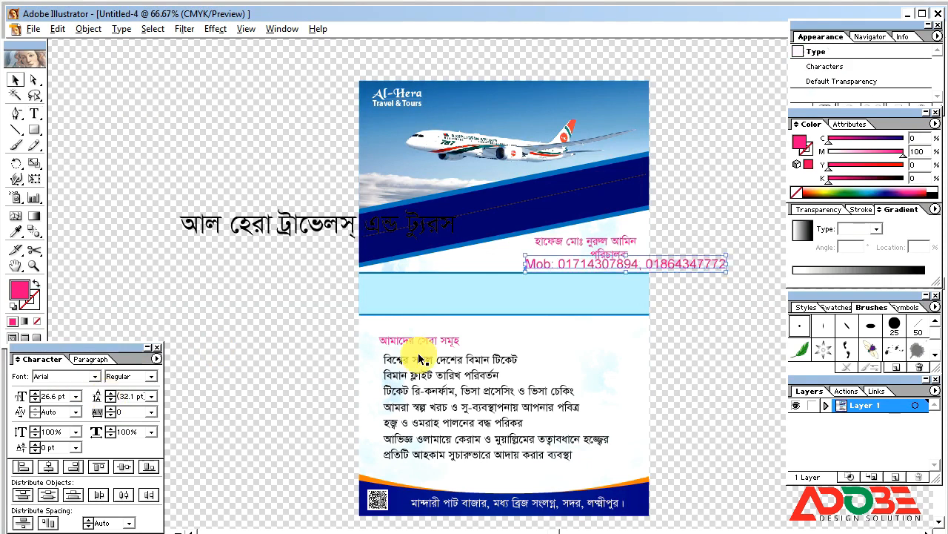
{"action": "left_click_drag", "start_coordinate": [677, 264], "coordinate": [674, 277]}
{"action": "double_click", "coordinate": [670, 278]}
{"action": "key", "text": "ctrl+a"}
{"action": "type", "text": "E-mail"}
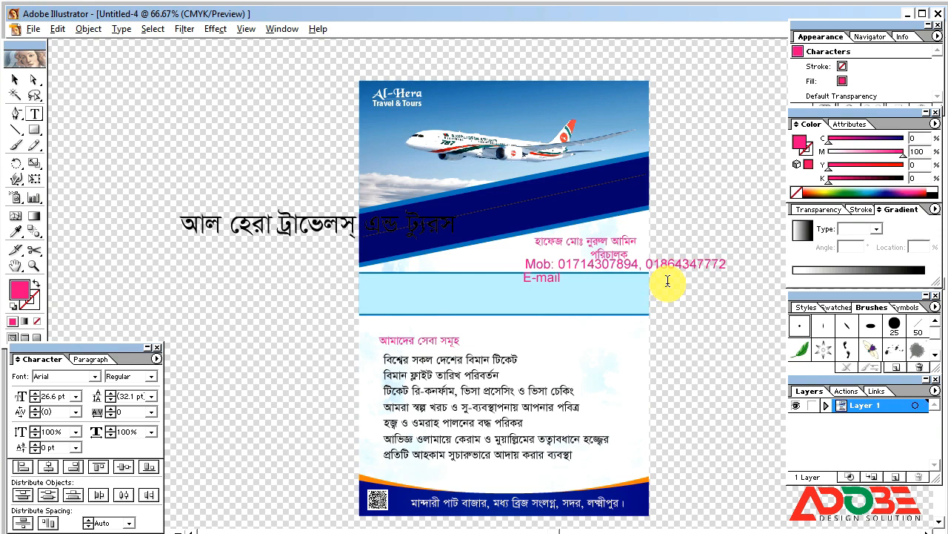
{"action": "key", "text": "Escape"}
Shift the phone and e-mail lines left, then select the Bengali title.
{"action": "left_click", "coordinate": [699, 262], "text": "shift"}
{"action": "left_click_drag", "start_coordinate": [658, 282], "coordinate": [617, 268]}
{"action": "left_click", "coordinate": [690, 285]}
{"action": "left_click", "coordinate": [314, 229]}
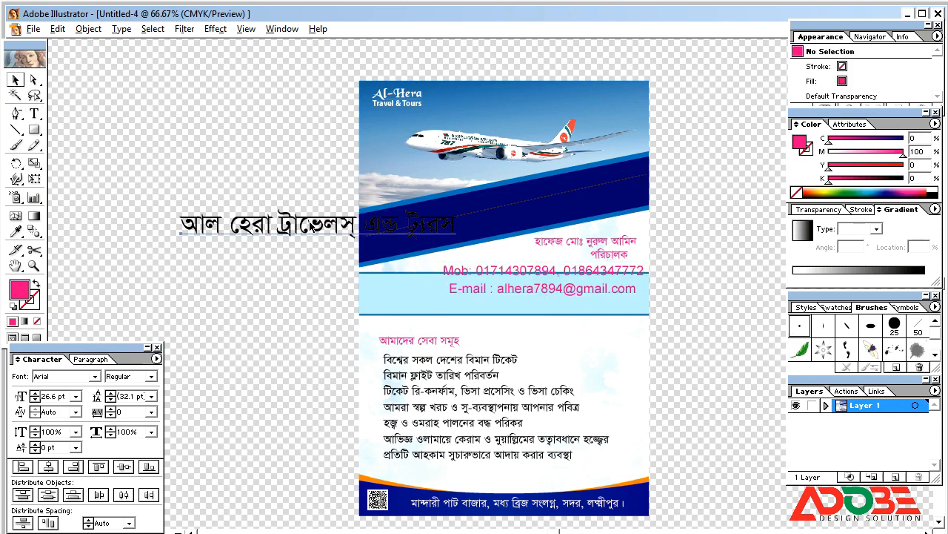
{"action": "left_click", "coordinate": [459, 428]}
{"action": "left_click", "coordinate": [331, 221]}
Set the Bengali title to KongshoMJ Bold at about 72 pt, colour it yellow, and move it up-left.
{"action": "left_click", "coordinate": [66, 379]}
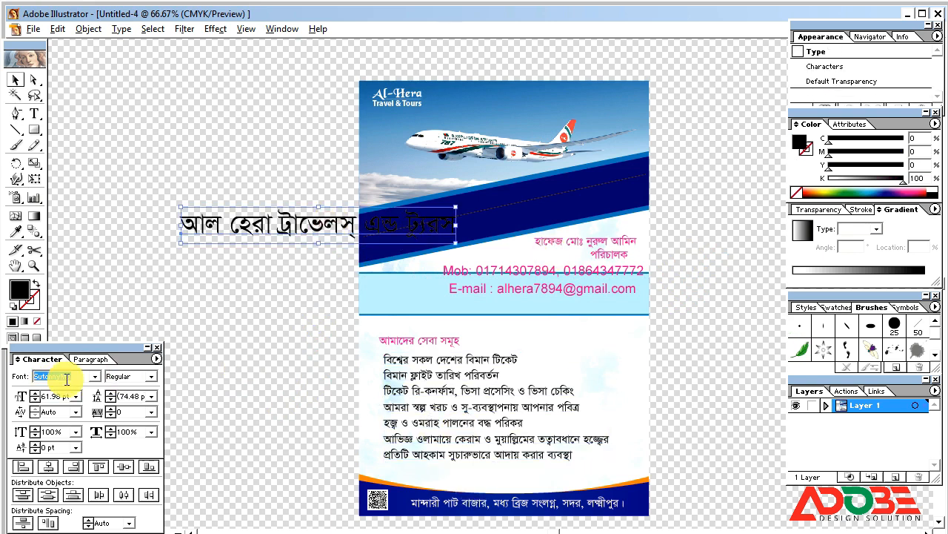
{"action": "key", "text": "Return"}
{"action": "left_click", "coordinate": [66, 379]}
{"action": "type", "text": "KongshoMJ"}
{"action": "key", "text": "Return"}
{"action": "left_click", "coordinate": [151, 377]}
{"action": "left_click", "coordinate": [129, 408]}
{"action": "left_click_drag", "start_coordinate": [471, 242], "coordinate": [497, 242]}
{"action": "left_click_drag", "start_coordinate": [857, 177], "coordinate": [784, 181]}
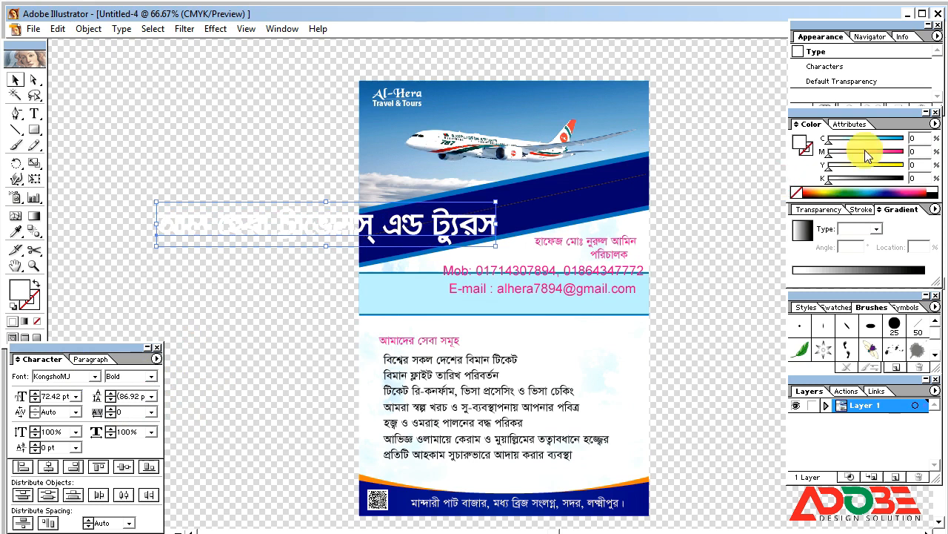
{"action": "left_click_drag", "start_coordinate": [860, 163], "coordinate": [904, 164]}
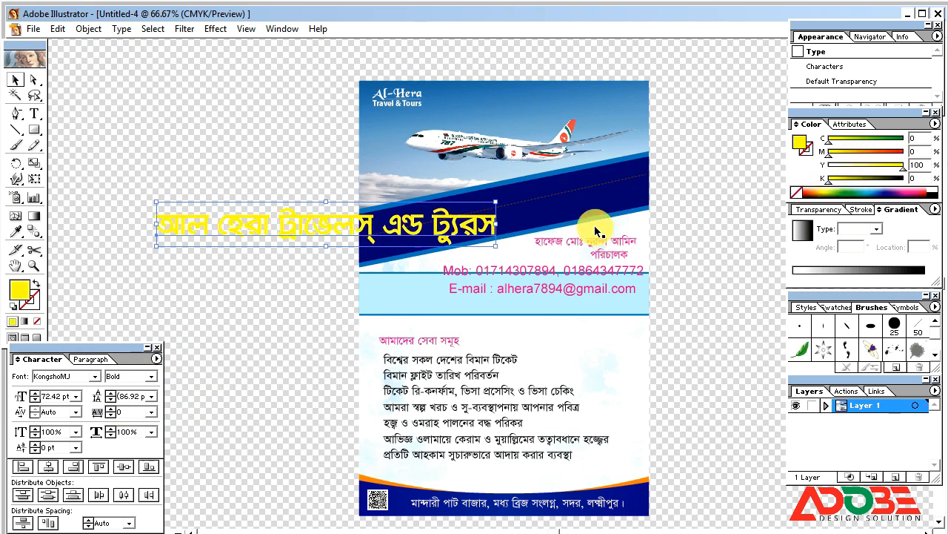
{"action": "left_click_drag", "start_coordinate": [442, 227], "coordinate": [366, 189]}
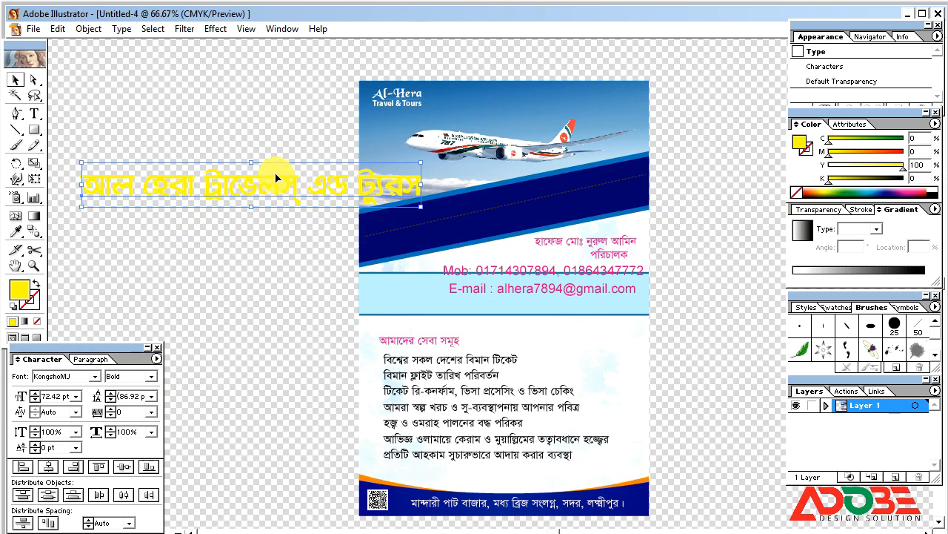
Convert the title to outlines, save it as a new Art Brush, and delete the outlined original.
{"action": "right_click", "coordinate": [277, 177]}
{"action": "left_click", "coordinate": [315, 250]}
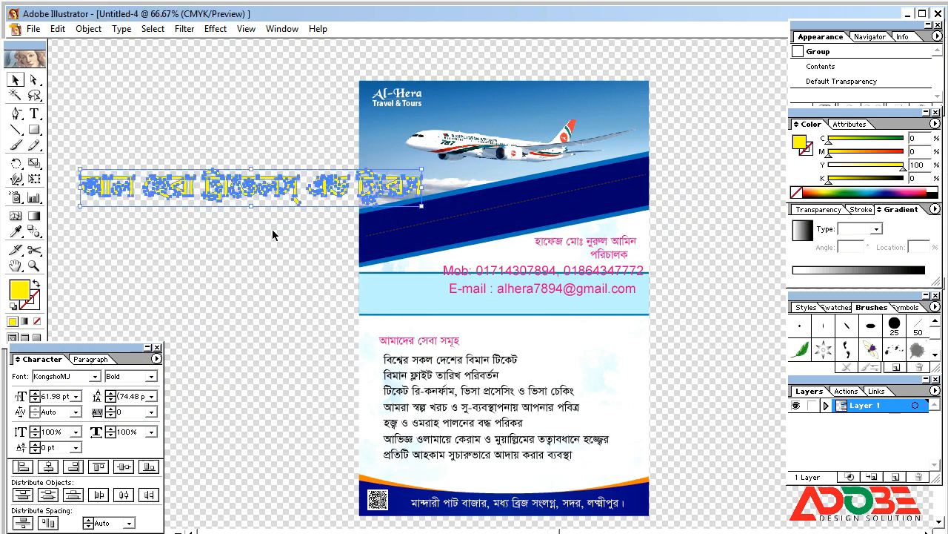
{"action": "mouse_move", "coordinate": [236, 185]}
{"action": "left_mouse_down"}
{"action": "mouse_move", "coordinate": [915, 348]}
{"action": "mouse_move", "coordinate": [897, 350]}
{"action": "left_mouse_up"}
{"action": "left_click", "coordinate": [384, 312]}
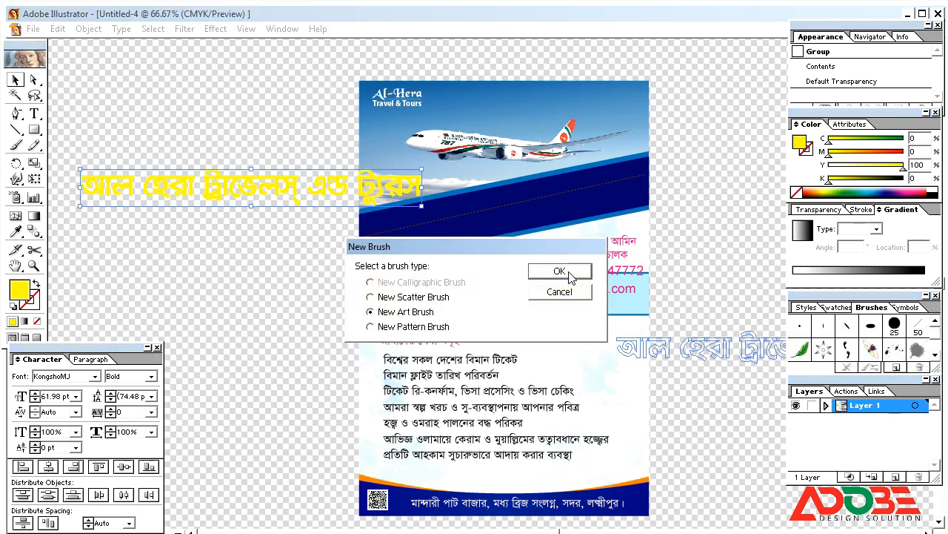
{"action": "left_click", "coordinate": [560, 271]}
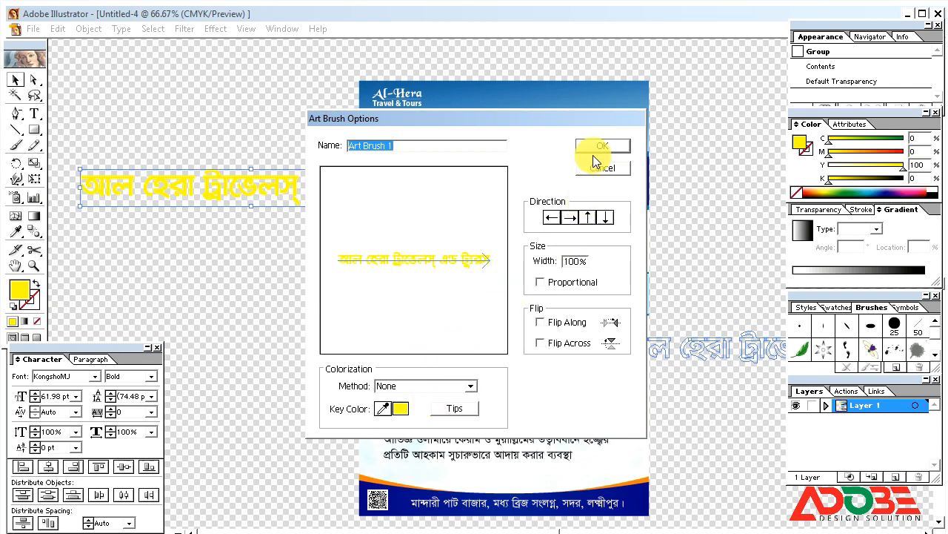
{"action": "left_click", "coordinate": [598, 147]}
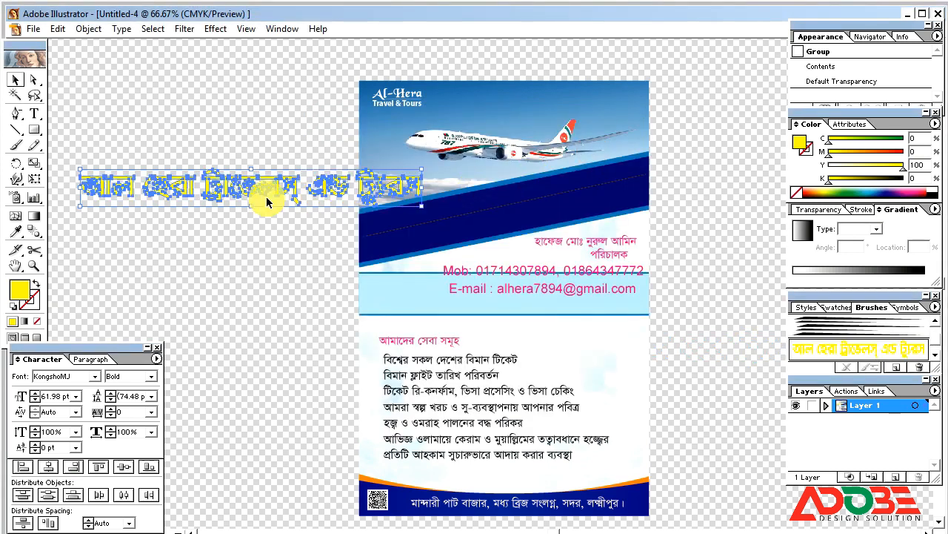
{"action": "key", "text": "Delete"}
Apply the title brush to the diagonal line in the blue band and widen its stroke to 120%.
{"action": "left_click", "coordinate": [438, 218]}
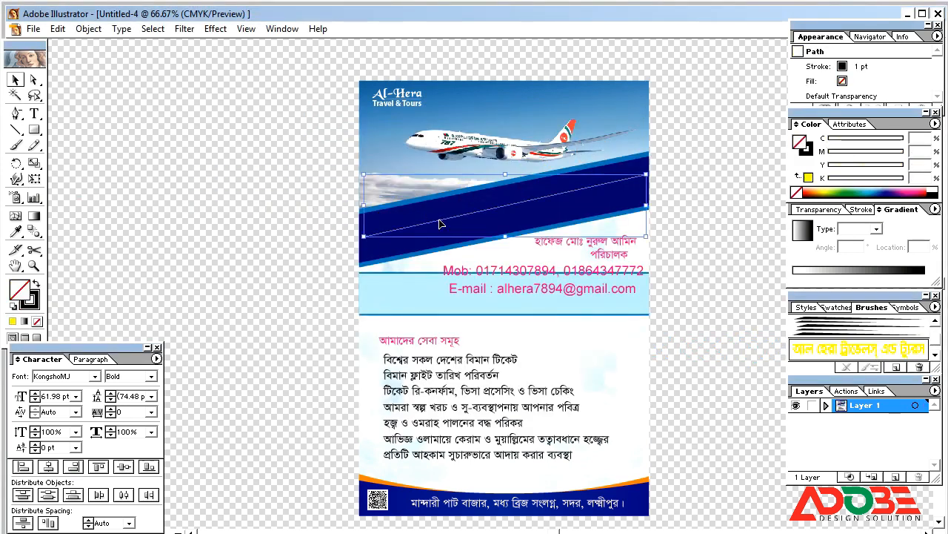
{"action": "left_click", "coordinate": [844, 349]}
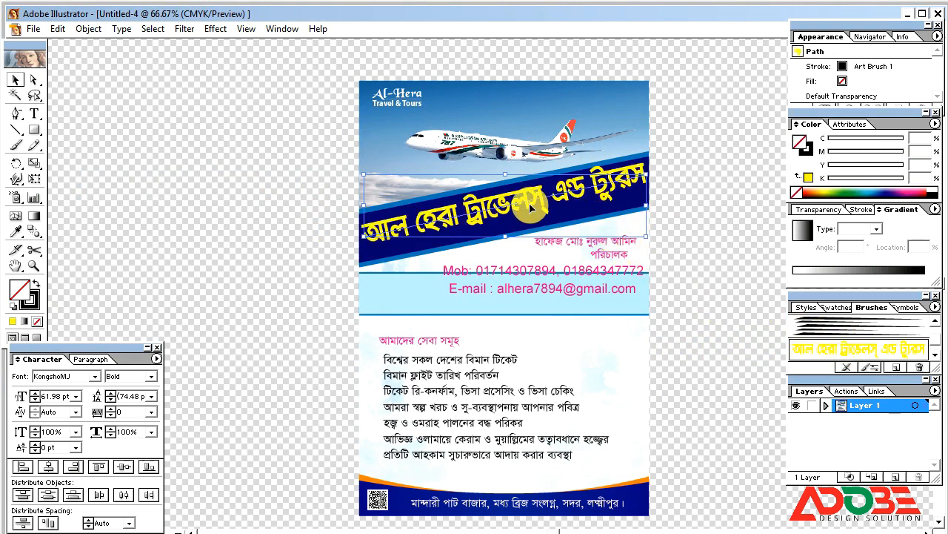
{"action": "key", "text": "Down"}
{"action": "key", "text": "Down"}
{"action": "key", "text": "Down"}
{"action": "key", "text": "Down"}
{"action": "key", "text": "Down"}
{"action": "key", "text": "Down"}
{"action": "key", "text": "Down"}
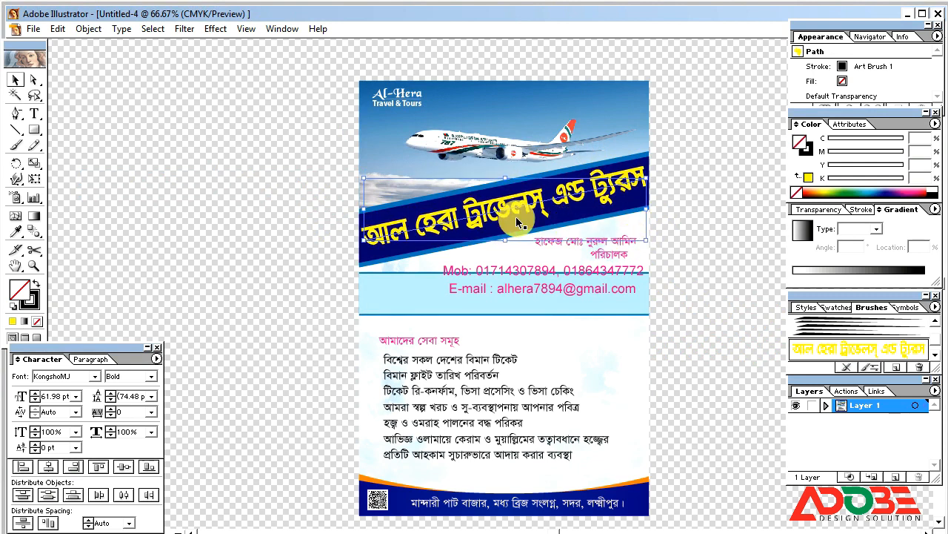
{"action": "left_click", "coordinate": [875, 374]}
{"action": "mouse_move", "coordinate": [493, 161]}
{"action": "left_mouse_down"}
{"action": "mouse_move", "coordinate": [517, 170]}
{"action": "mouse_move", "coordinate": [657, 167]}
{"action": "left_mouse_up"}
{"action": "left_click", "coordinate": [623, 206]}
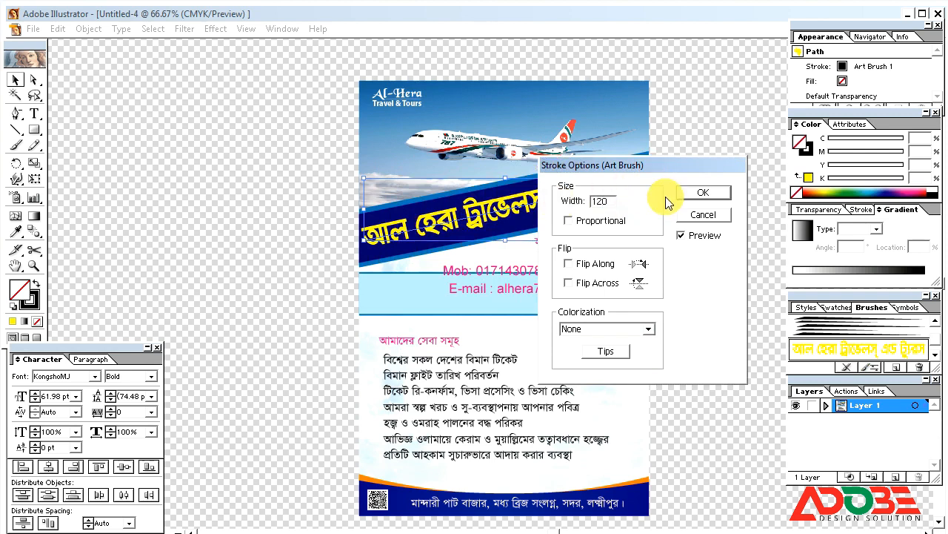
{"action": "left_click", "coordinate": [702, 194]}
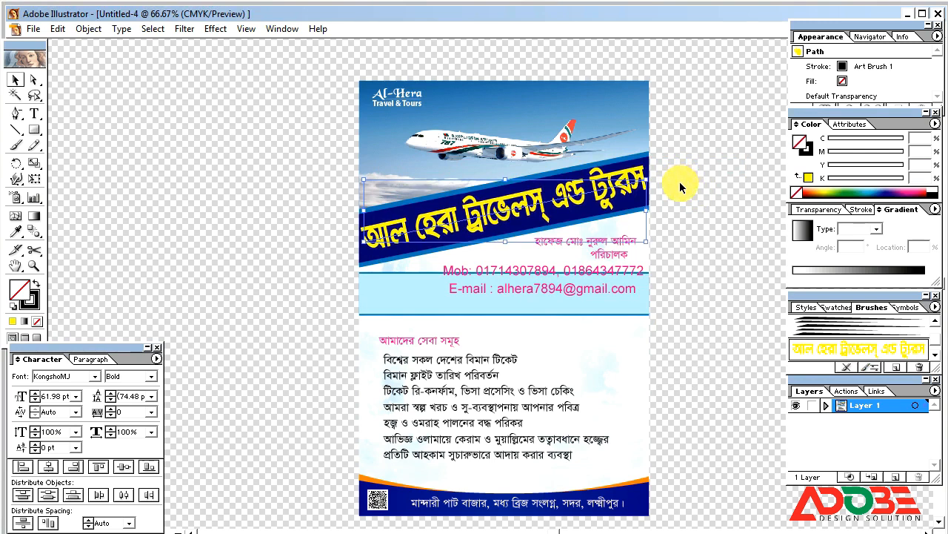
{"action": "left_click", "coordinate": [680, 198]}
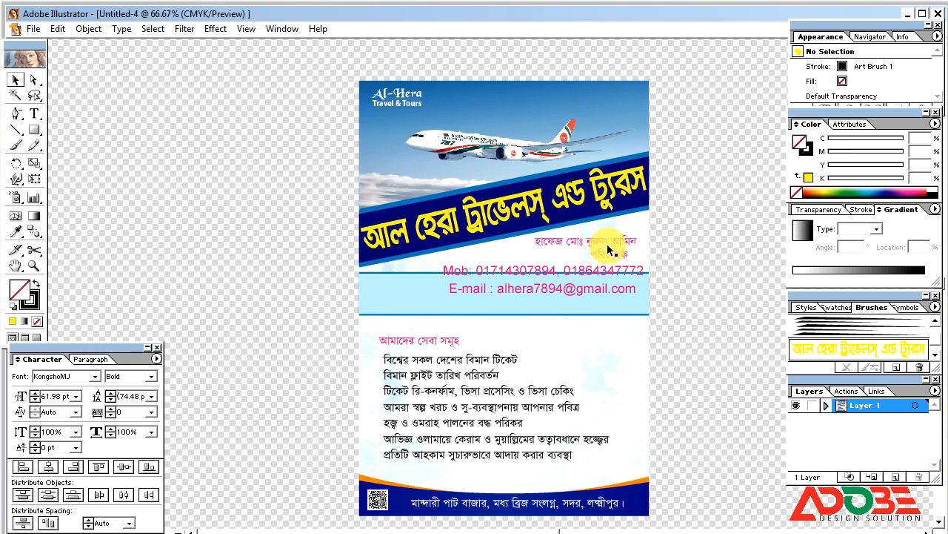
Recolour the services list, centre its heading higher, and enlarge the list block to fill its area.
{"action": "left_click", "coordinate": [427, 376]}
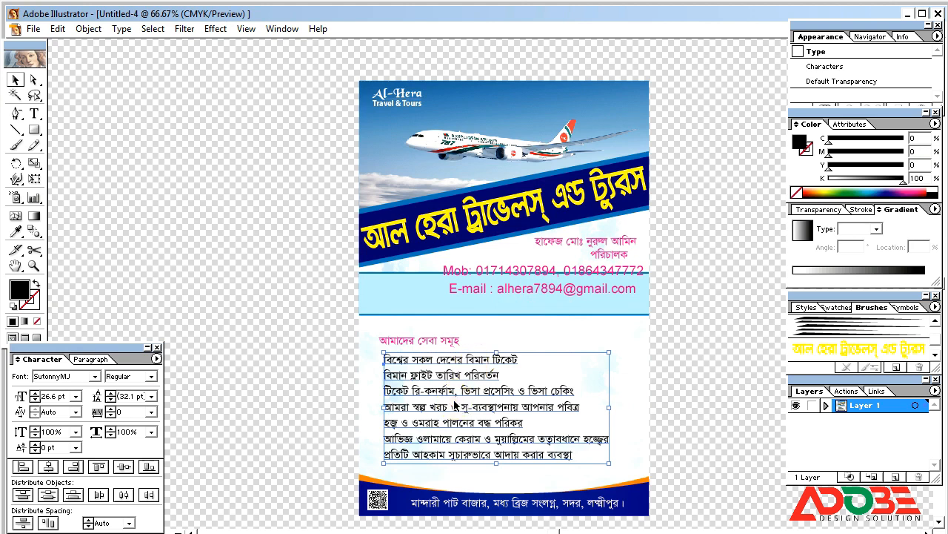
{"action": "left_click", "coordinate": [879, 192]}
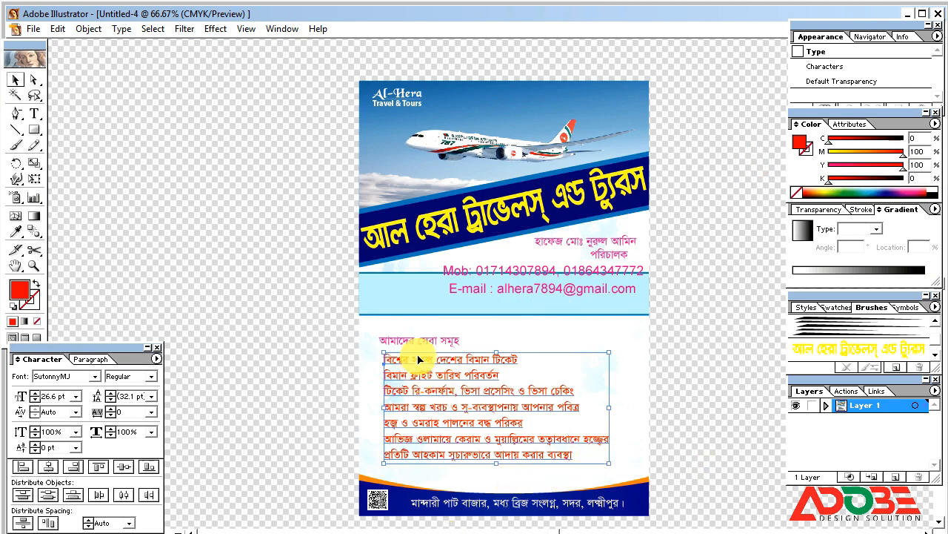
{"action": "left_click_drag", "start_coordinate": [435, 346], "coordinate": [525, 327]}
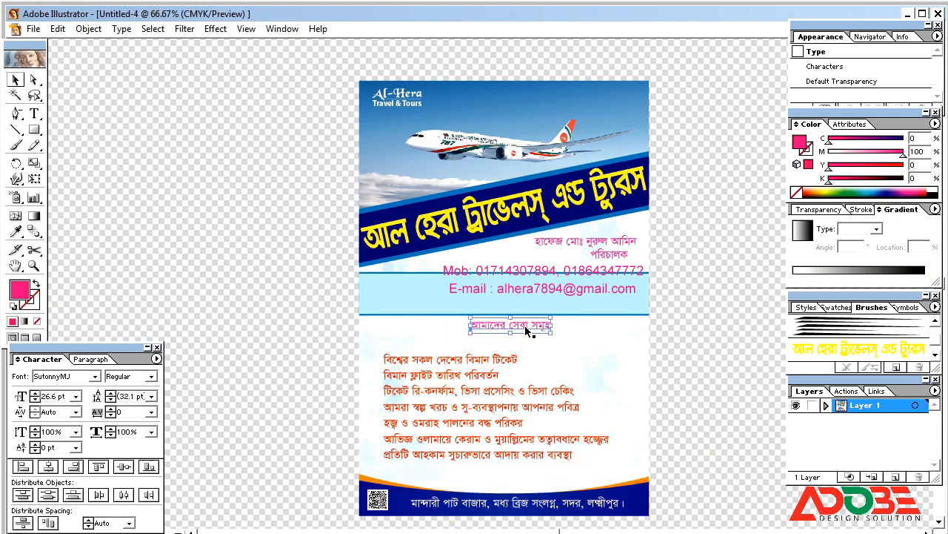
{"action": "left_click", "coordinate": [548, 400]}
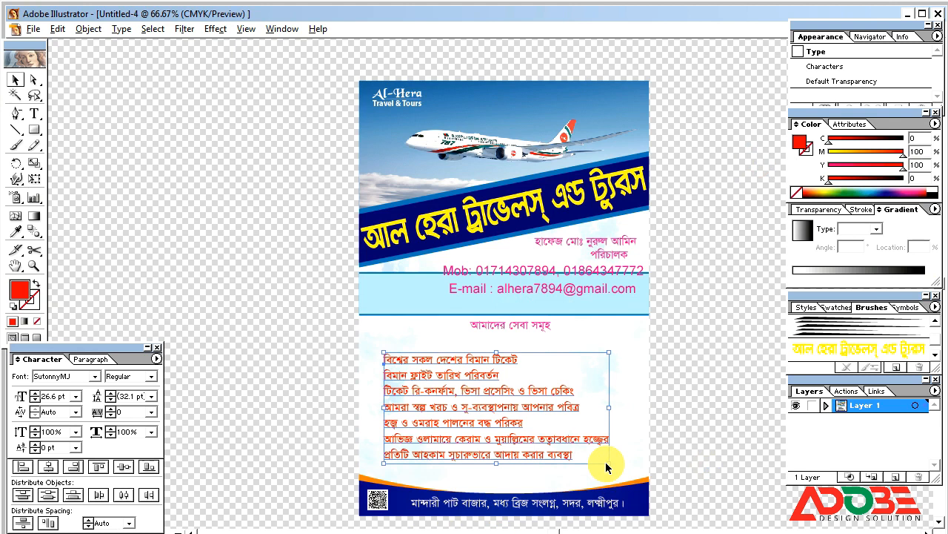
{"action": "mouse_move", "coordinate": [609, 463]}
{"action": "left_mouse_down"}
{"action": "mouse_move", "coordinate": [627, 477]}
{"action": "mouse_move", "coordinate": [616, 466]}
{"action": "left_mouse_up"}
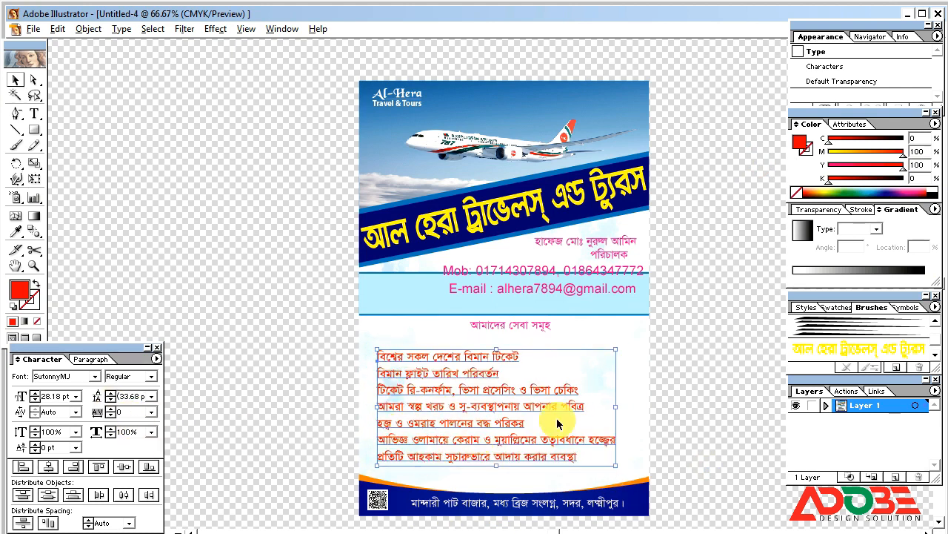
{"action": "left_click_drag", "start_coordinate": [469, 399], "coordinate": [501, 400]}
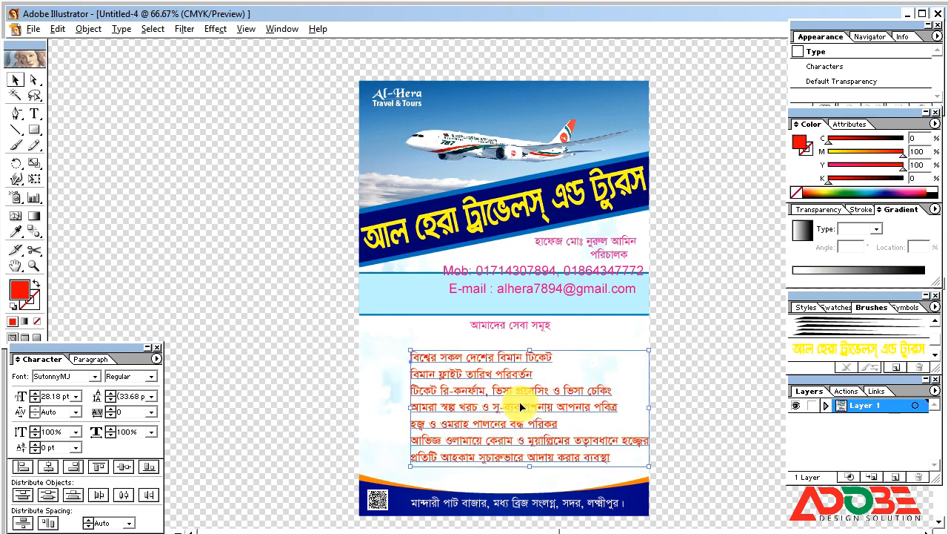
{"action": "left_click_drag", "start_coordinate": [531, 352], "coordinate": [530, 346]}
{"action": "left_click_drag", "start_coordinate": [530, 466], "coordinate": [530, 482]}
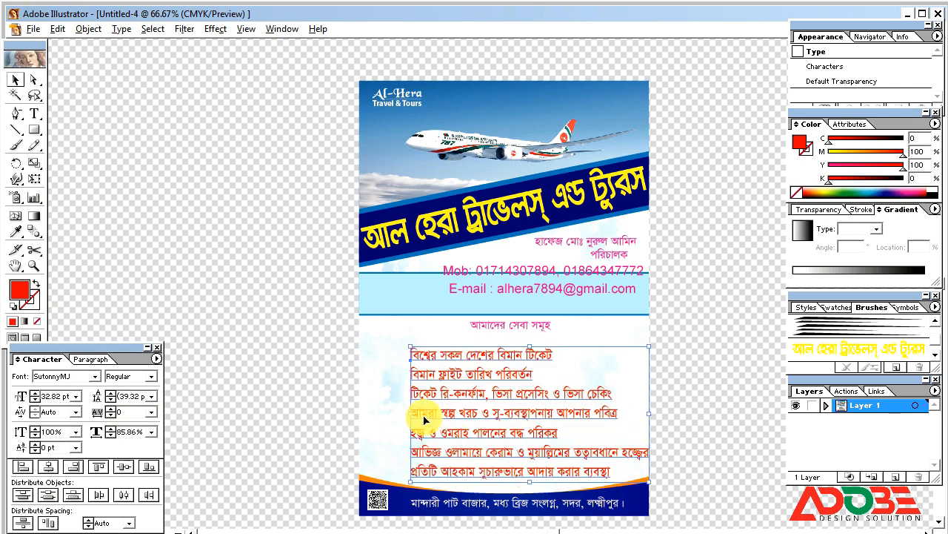
{"action": "left_click_drag", "start_coordinate": [410, 415], "coordinate": [389, 414]}
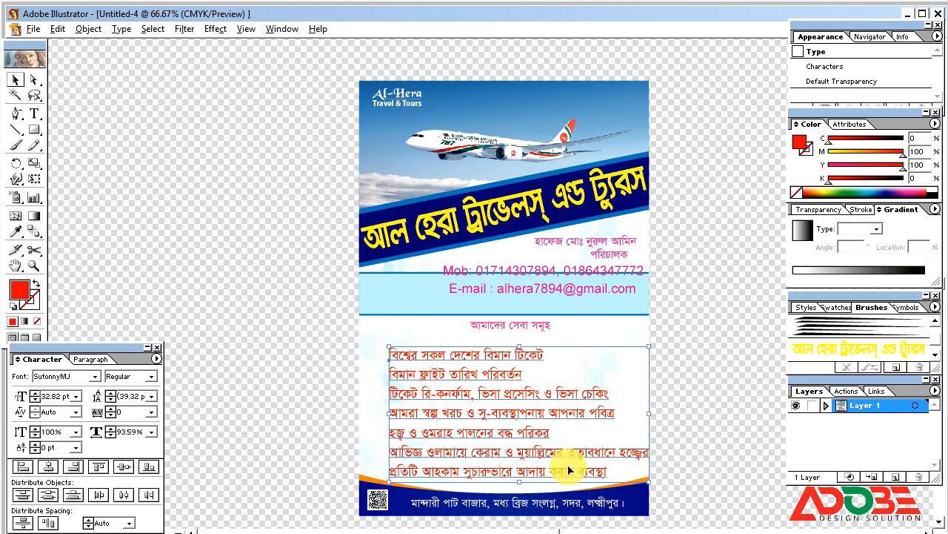
Condense the sixth service line to 83% horizontal scale so it fits the flyer width.
{"action": "double_click", "coordinate": [518, 453]}
{"action": "key", "text": "Tab"}
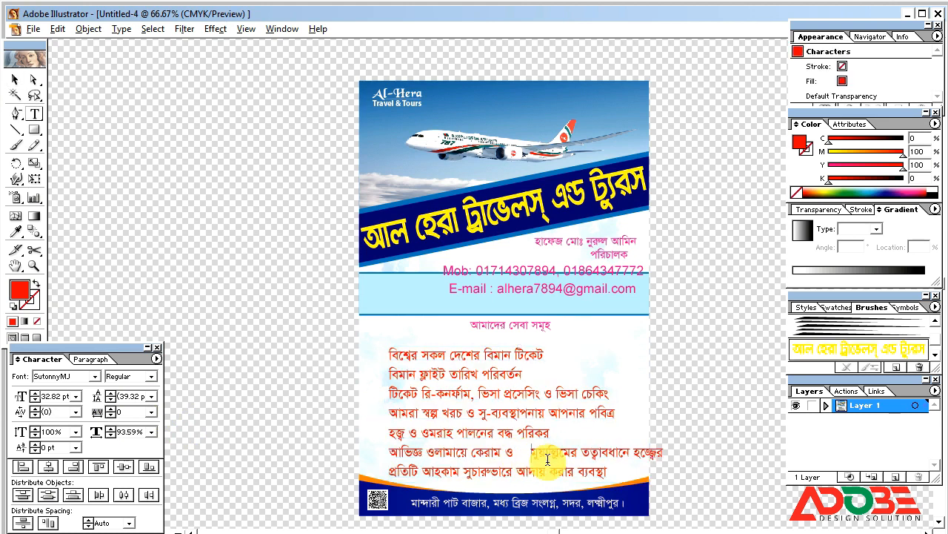
{"action": "triple_click", "coordinate": [486, 453]}
{"action": "left_click", "coordinate": [111, 435]}
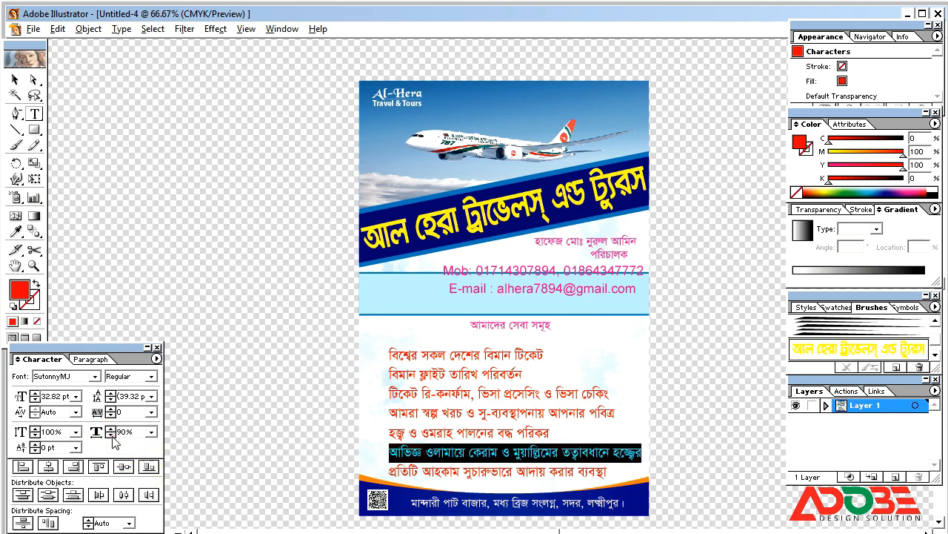
{"action": "left_click", "coordinate": [112, 435]}
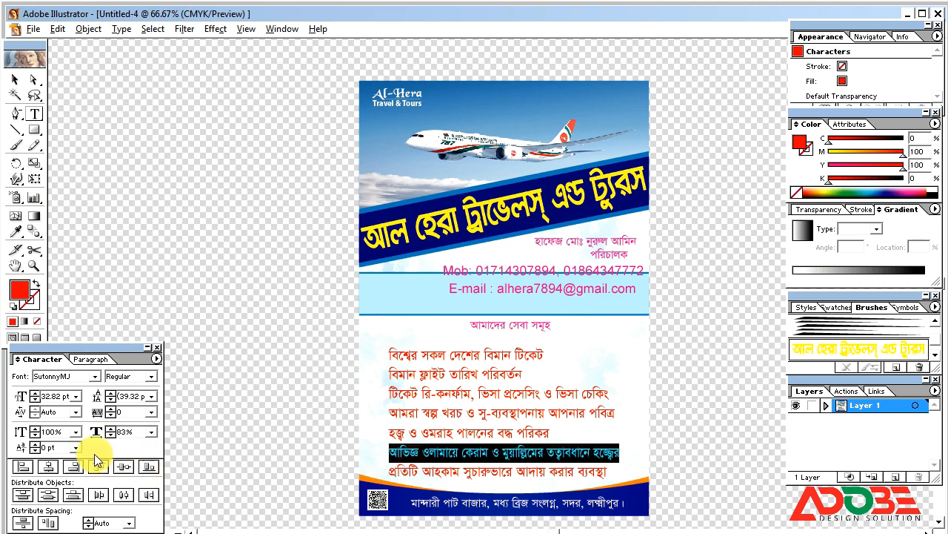
{"action": "left_click", "coordinate": [15, 79]}
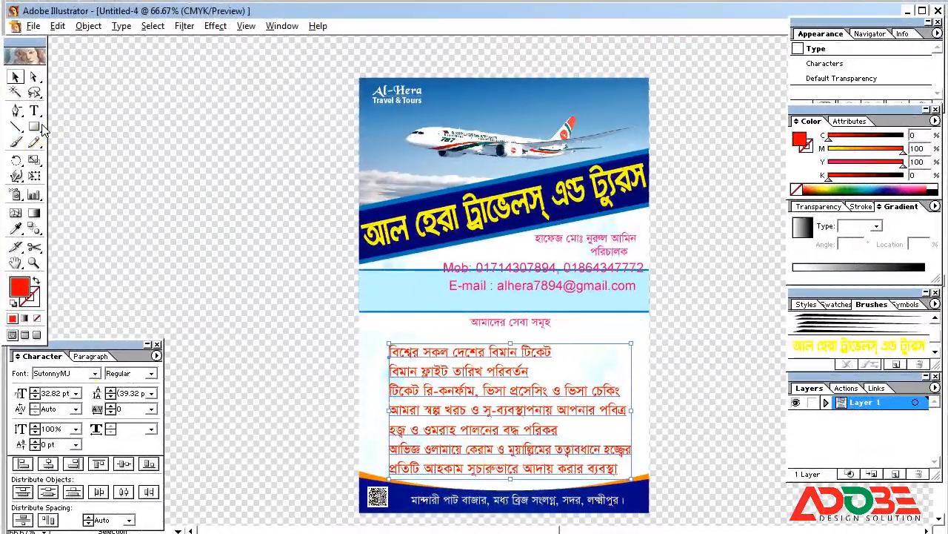
Draw a small square and give it a dark blue fill.
{"action": "left_click_drag", "start_coordinate": [34, 130], "coordinate": [48, 134]}
{"action": "left_click_drag", "start_coordinate": [242, 319], "coordinate": [252, 330]}
{"action": "left_click", "coordinate": [15, 76]}
{"action": "left_click", "coordinate": [829, 150]}
{"action": "left_click", "coordinate": [903, 137]}
{"action": "left_click", "coordinate": [902, 150]}
{"action": "left_click_drag", "start_coordinate": [904, 164], "coordinate": [763, 163]}
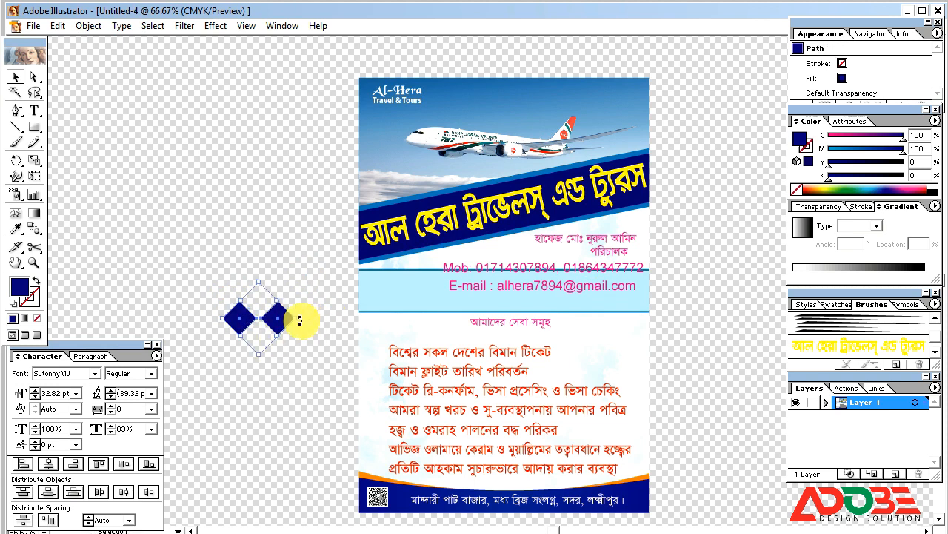
Rotate and copy the square into a four-diamond bullet, then shrink it beside the first service line.
{"action": "left_click_drag", "start_coordinate": [299, 320], "coordinate": [264, 226]}
{"action": "left_click_drag", "start_coordinate": [287, 343], "coordinate": [300, 311]}
{"action": "left_click_drag", "start_coordinate": [295, 355], "coordinate": [270, 339]}
{"action": "left_click_drag", "start_coordinate": [261, 318], "coordinate": [379, 353]}
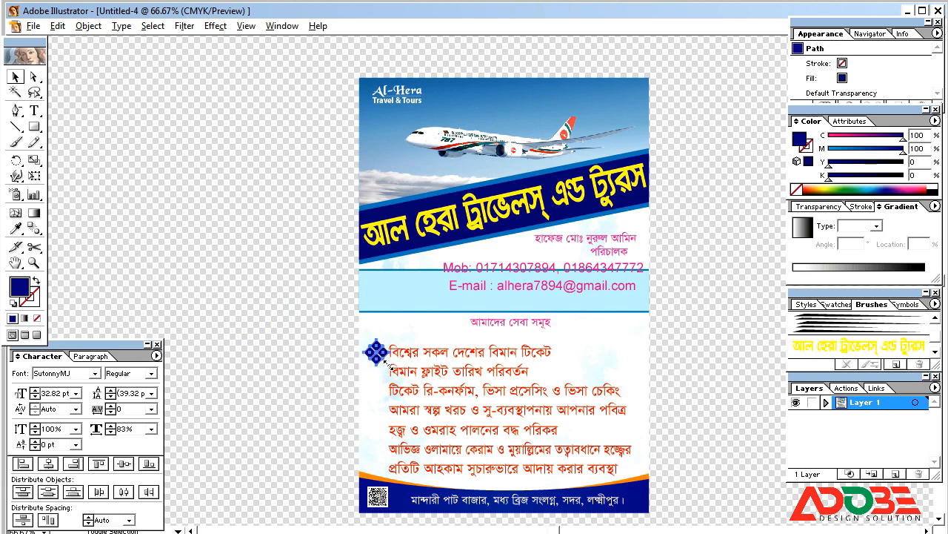
Duplicate the diamond bullet down to each of the seven service lines and group the copies.
{"action": "left_click_drag", "start_coordinate": [286, 306], "coordinate": [731, 512]}
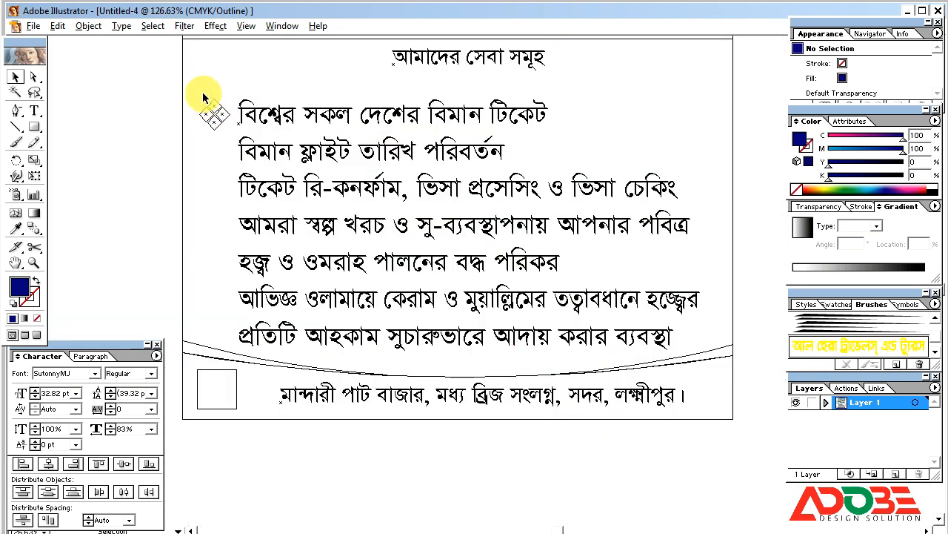
{"action": "key", "text": "ctrl+y"}
{"action": "key", "text": "ctrl+y"}
{"action": "left_click", "coordinate": [224, 120]}
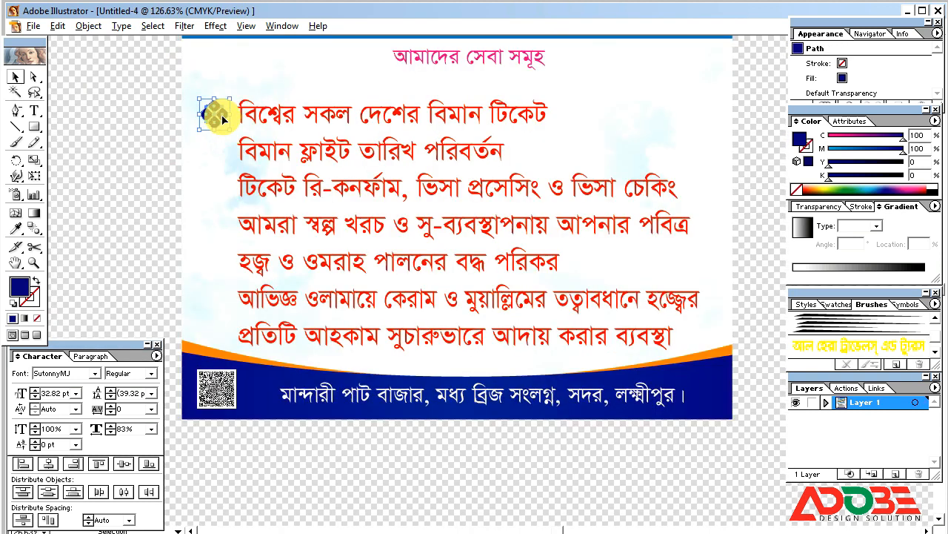
{"action": "left_click_drag", "start_coordinate": [224, 131], "coordinate": [217, 148]}
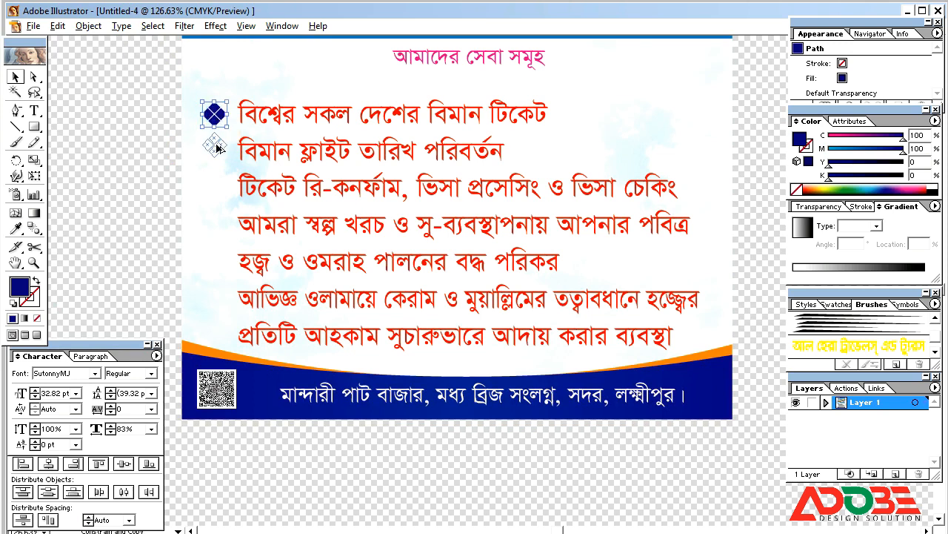
{"action": "key", "text": "ctrl+d"}
{"action": "key", "text": "ctrl+d"}
{"action": "key", "text": "ctrl+d"}
{"action": "key", "text": "ctrl+d"}
{"action": "key", "text": "ctrl+d"}
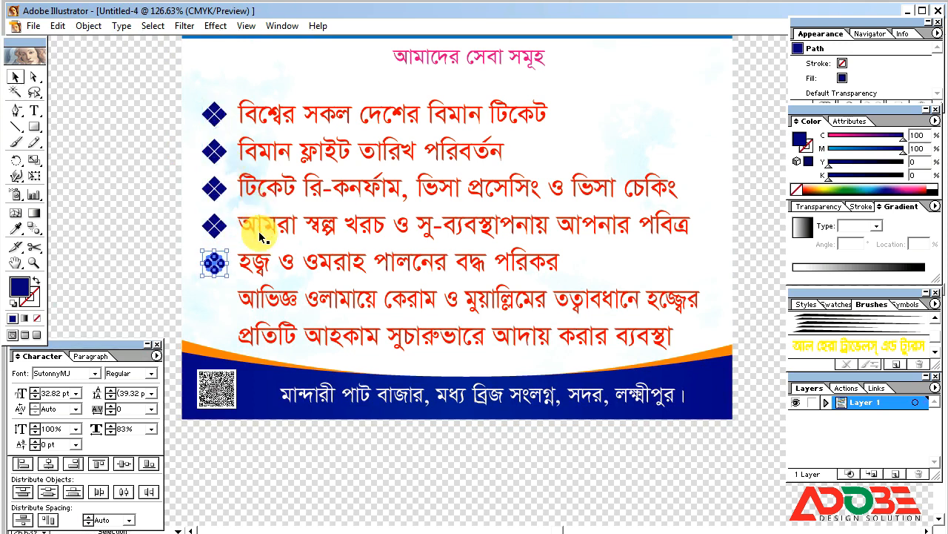
{"action": "left_click", "coordinate": [215, 299], "text": "shift"}
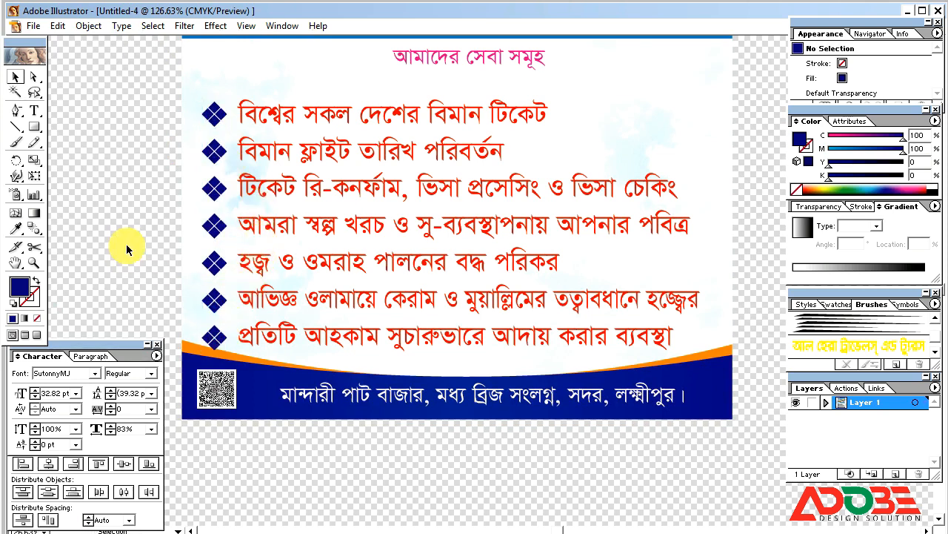
{"action": "key", "text": "ctrl+y"}
{"action": "left_click", "coordinate": [232, 344]}
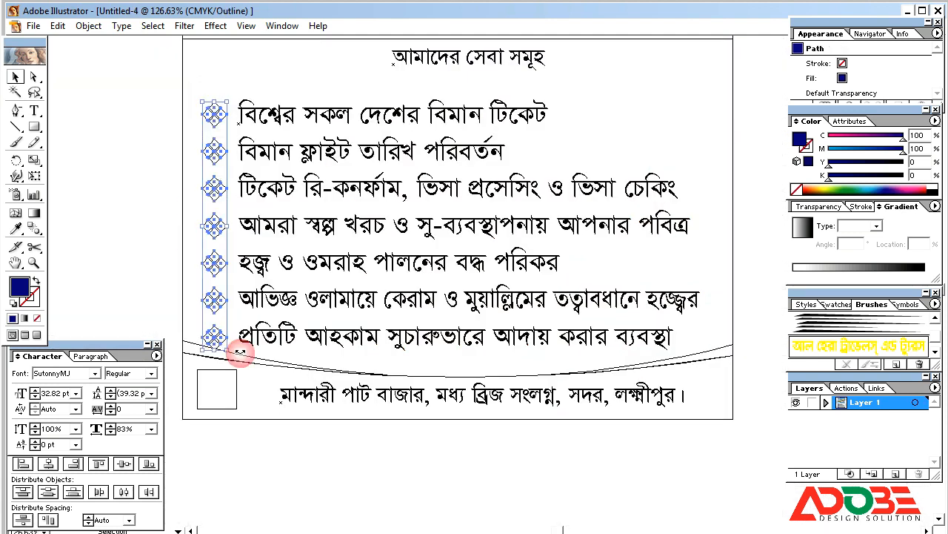
{"action": "key", "text": "ctrl+y"}
Tighten the bullet column's vertical spacing and line it up against the service text.
{"action": "left_click_drag", "start_coordinate": [227, 349], "coordinate": [214, 348]}
{"action": "left_click_drag", "start_coordinate": [203, 224], "coordinate": [205, 225]}
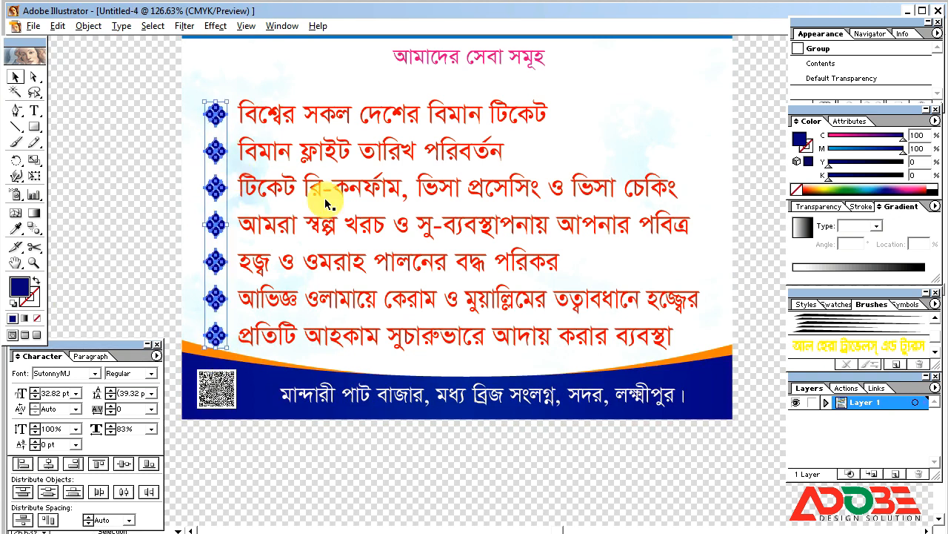
{"action": "left_click", "coordinate": [303, 189]}
{"action": "left_click", "coordinate": [115, 231]}
{"action": "left_click", "coordinate": [211, 334]}
{"action": "left_click", "coordinate": [309, 262], "text": "shift"}
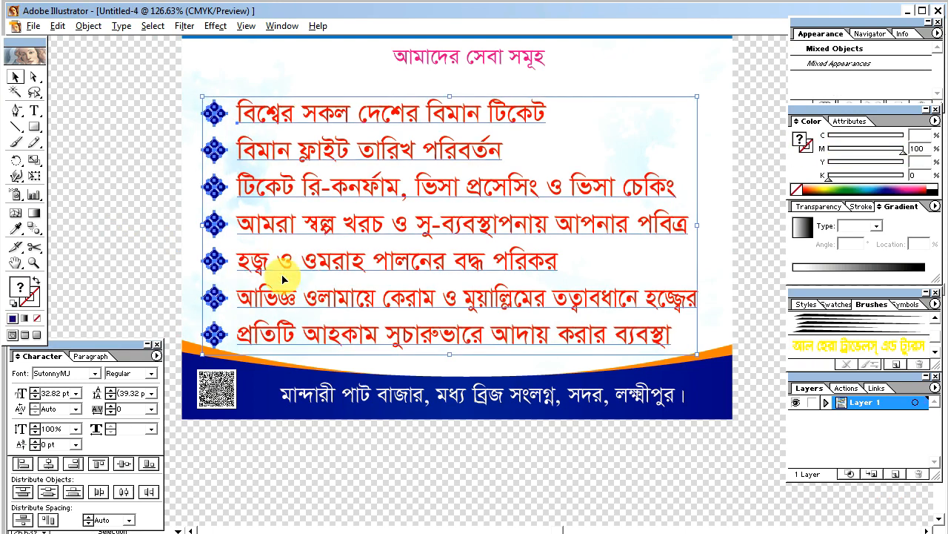
{"action": "left_click", "coordinate": [148, 280]}
{"action": "key", "text": "ctrl+minus"}
{"action": "key", "text": "ctrl+minus"}
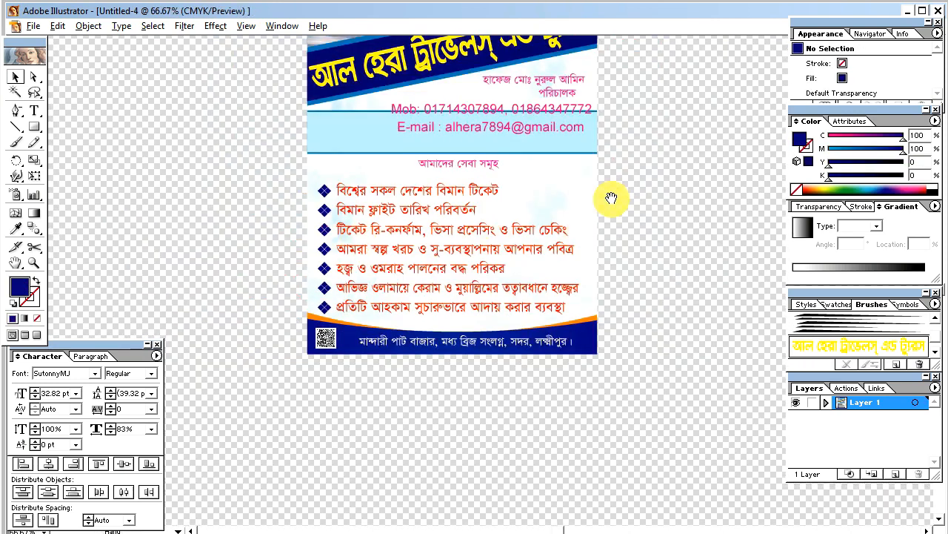
Nudge the director's name into place and right-align the name and title lines.
{"action": "left_click_drag", "start_coordinate": [611, 198], "coordinate": [603, 247]}
{"action": "left_click_drag", "start_coordinate": [599, 181], "coordinate": [628, 269]}
{"action": "left_click", "coordinate": [556, 222]}
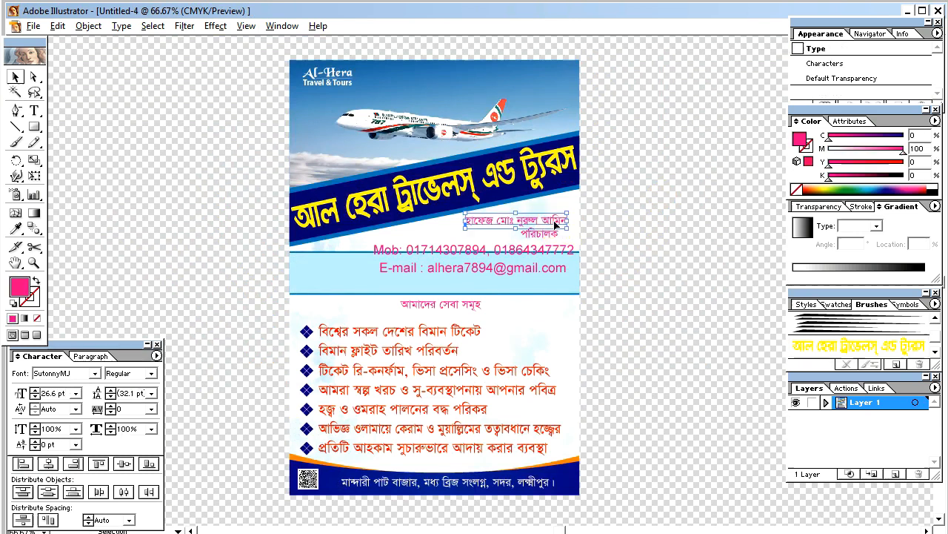
{"action": "mouse_move", "coordinate": [564, 220]}
{"action": "left_mouse_down"}
{"action": "mouse_move", "coordinate": [537, 237]}
{"action": "mouse_move", "coordinate": [552, 232]}
{"action": "left_mouse_up"}
{"action": "left_click", "coordinate": [75, 462]}
{"action": "left_click", "coordinate": [615, 259]}
Reduce the mobile number's font size and move it under the name.
{"action": "left_click", "coordinate": [549, 252]}
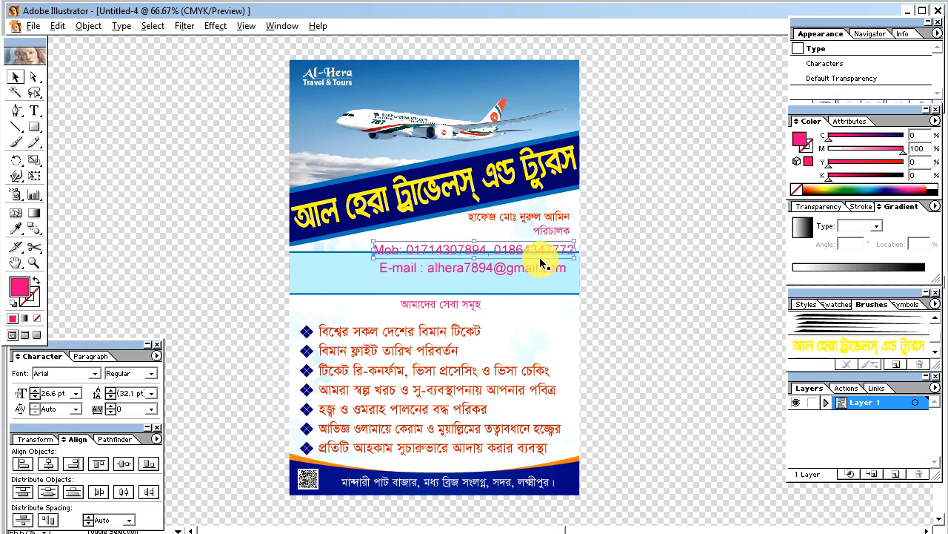
{"action": "left_click", "coordinate": [35, 396]}
{"action": "left_click", "coordinate": [34, 397]}
{"action": "left_click", "coordinate": [35, 397]}
{"action": "left_click", "coordinate": [34, 396]}
{"action": "left_click_drag", "start_coordinate": [503, 251], "coordinate": [526, 245]}
{"action": "left_click", "coordinate": [641, 252]}
Shrink the name and title font sizes, move them up-right, and right-align the title under the name.
{"action": "left_click_drag", "start_coordinate": [176, 102], "coordinate": [724, 383]}
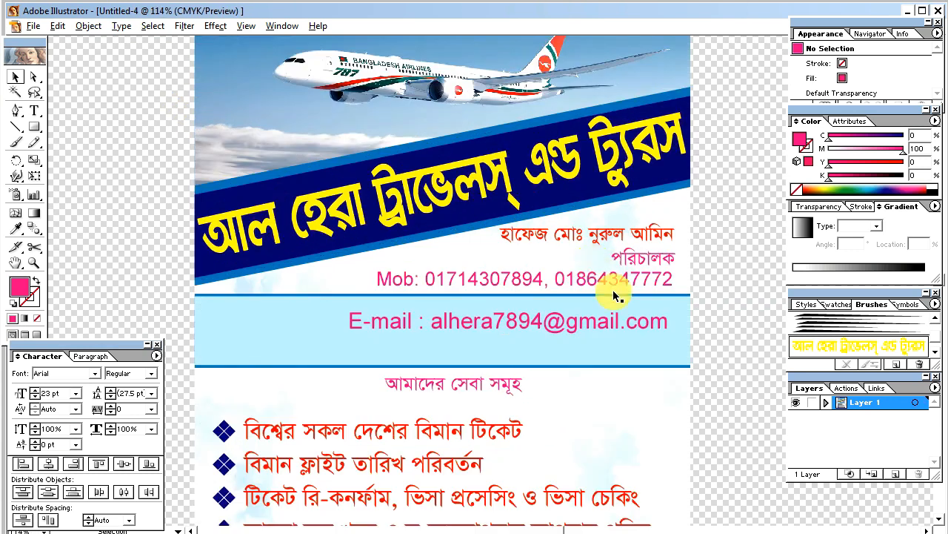
{"action": "left_click", "coordinate": [595, 238]}
{"action": "left_click", "coordinate": [36, 397]}
{"action": "left_click", "coordinate": [36, 397]}
{"action": "left_click", "coordinate": [35, 397]}
{"action": "left_click", "coordinate": [650, 258]}
{"action": "left_click", "coordinate": [35, 397]}
{"action": "left_click", "coordinate": [36, 397]}
{"action": "left_click", "coordinate": [36, 397]}
{"action": "left_click", "coordinate": [36, 397]}
{"action": "left_click", "coordinate": [35, 398]}
{"action": "left_click_drag", "start_coordinate": [601, 235], "coordinate": [649, 251]}
{"action": "left_click", "coordinate": [652, 231], "text": "shift"}
{"action": "left_click", "coordinate": [73, 463]}
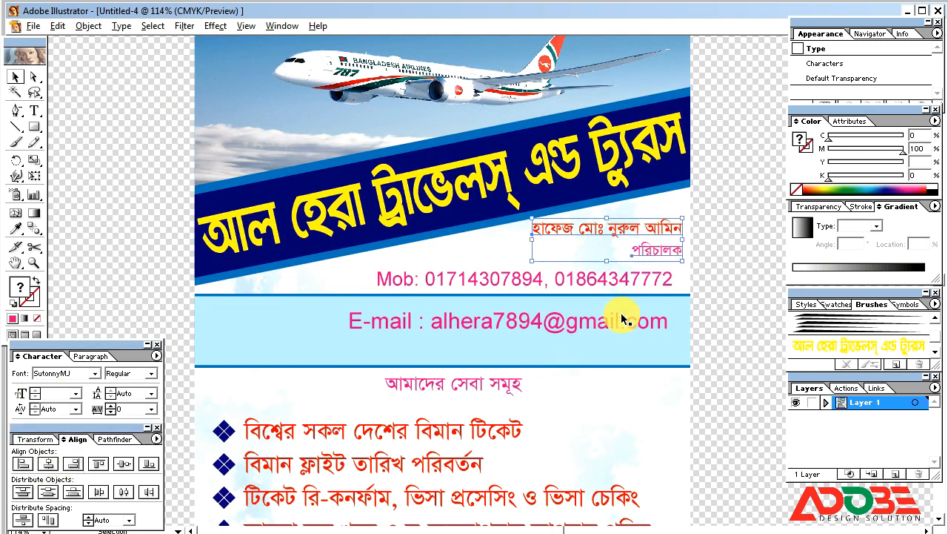
{"action": "left_click", "coordinate": [719, 275]}
Set the director's name to 20 pt and the title to 15 pt, then shift both up-right.
{"action": "left_click", "coordinate": [643, 282]}
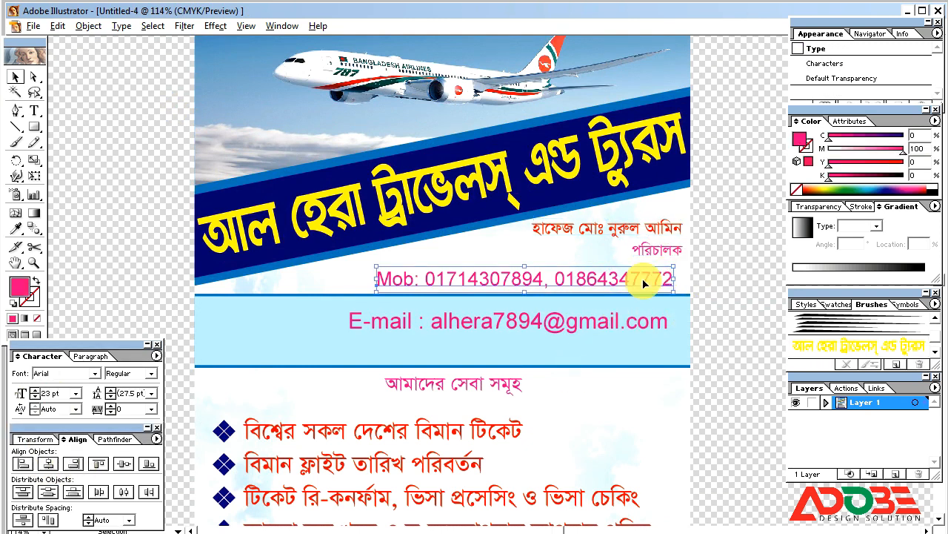
{"action": "left_click", "coordinate": [652, 230]}
{"action": "left_click", "coordinate": [35, 396]}
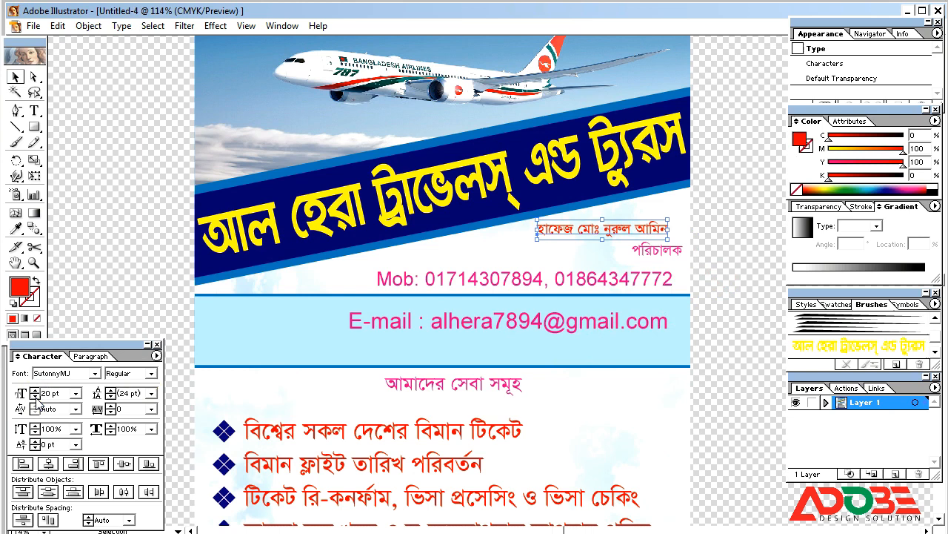
{"action": "left_click", "coordinate": [665, 257]}
{"action": "left_click", "coordinate": [35, 396]}
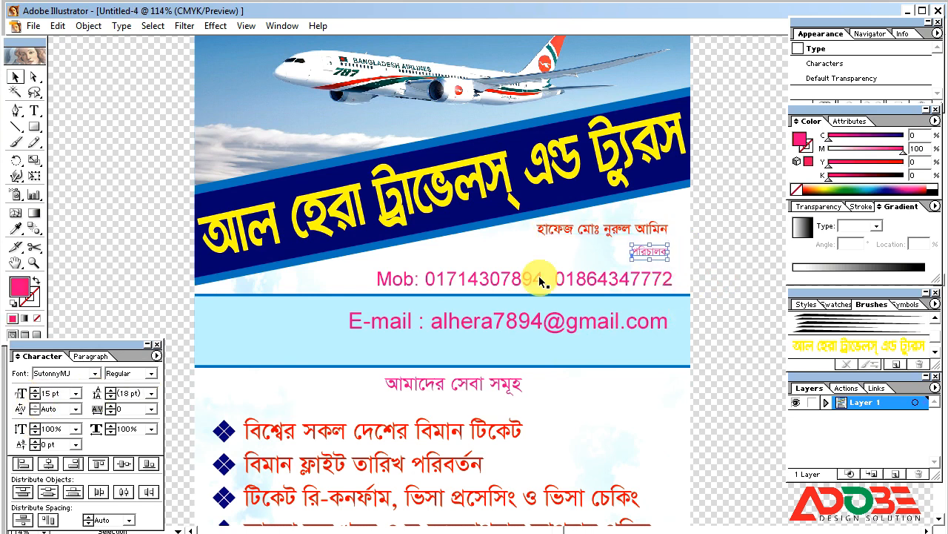
{"action": "left_click", "coordinate": [612, 234]}
{"action": "left_click_drag", "start_coordinate": [621, 228], "coordinate": [651, 246]}
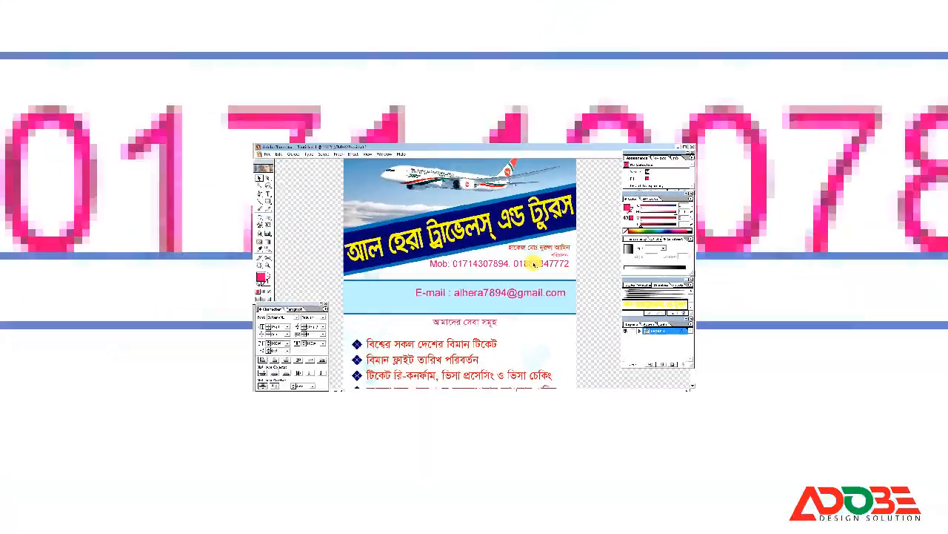
Shrink the mobile number to 20 pt and the e-mail line to 21 pt, moving both into place.
{"action": "left_click", "coordinate": [534, 264]}
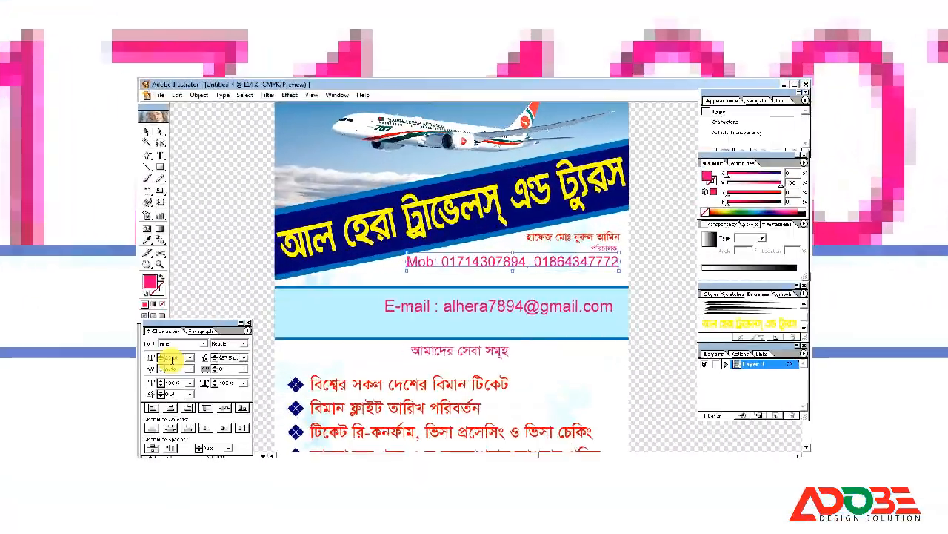
{"action": "left_click", "coordinate": [268, 328]}
{"action": "left_click", "coordinate": [268, 328]}
{"action": "left_click", "coordinate": [268, 328]}
{"action": "left_click_drag", "start_coordinate": [526, 264], "coordinate": [537, 263]}
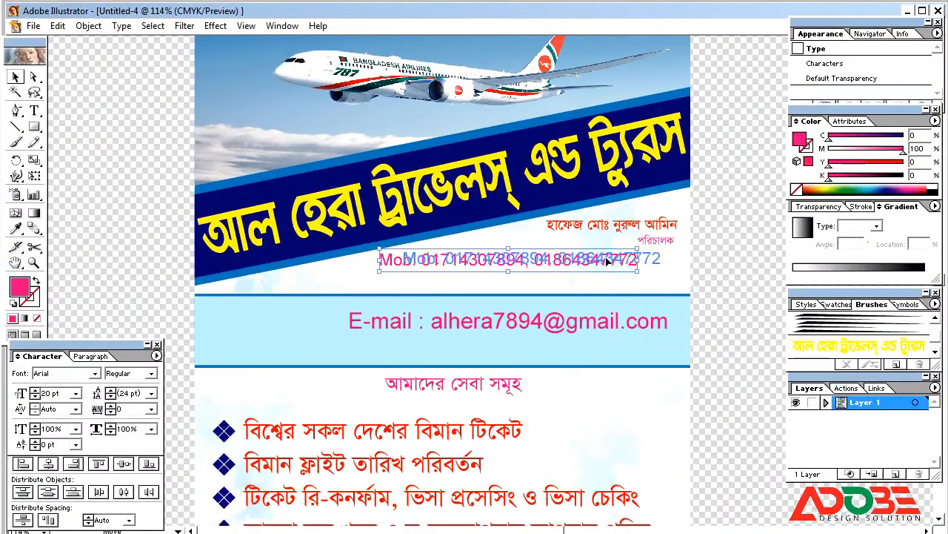
{"action": "left_click_drag", "start_coordinate": [606, 261], "coordinate": [616, 260]}
{"action": "left_click_drag", "start_coordinate": [604, 321], "coordinate": [614, 285]}
{"action": "left_click", "coordinate": [35, 397]}
{"action": "left_click", "coordinate": [34, 397]}
{"action": "left_click", "coordinate": [35, 397]}
{"action": "left_click", "coordinate": [35, 397]}
{"action": "left_click_drag", "start_coordinate": [545, 292], "coordinate": [656, 284]}
Right-align all the contact lines together and narrow the e-mail line.
{"action": "left_click", "coordinate": [644, 259], "text": "shift"}
{"action": "left_click", "coordinate": [73, 463]}
{"action": "left_click", "coordinate": [656, 223], "text": "shift"}
{"action": "left_click", "coordinate": [73, 463]}
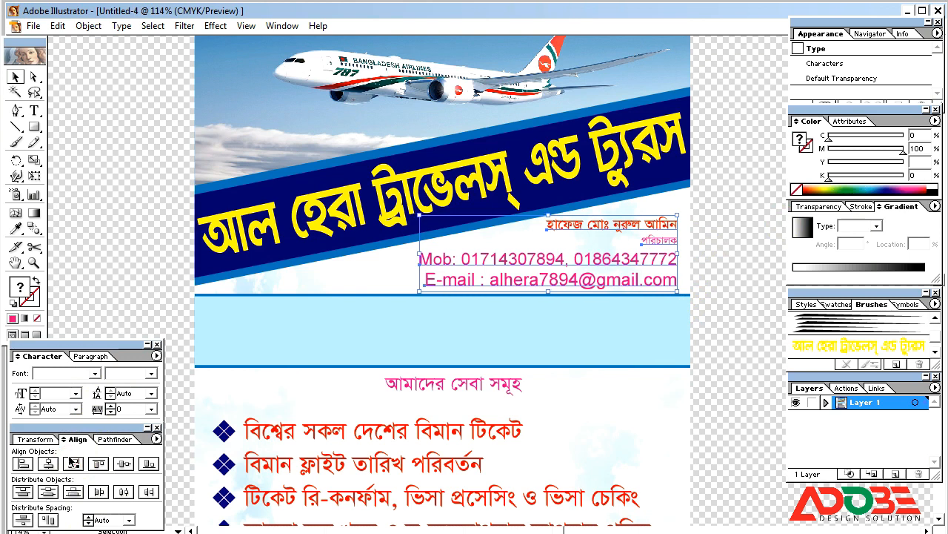
{"action": "left_click", "coordinate": [724, 289]}
{"action": "left_click", "coordinate": [496, 286]}
{"action": "left_click_drag", "start_coordinate": [423, 277], "coordinate": [462, 279]}
Add spacing within the mobile numbers, narrow that line to match the e-mail, and colour it black.
{"action": "left_click", "coordinate": [487, 259]}
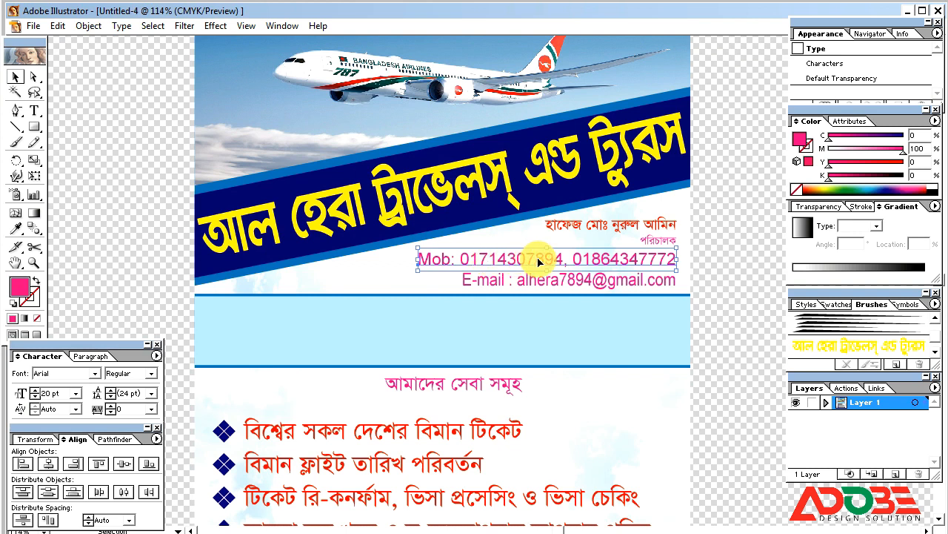
{"action": "double_click", "coordinate": [540, 260]}
{"action": "left_click", "coordinate": [525, 260]}
{"action": "left_click", "coordinate": [515, 259]}
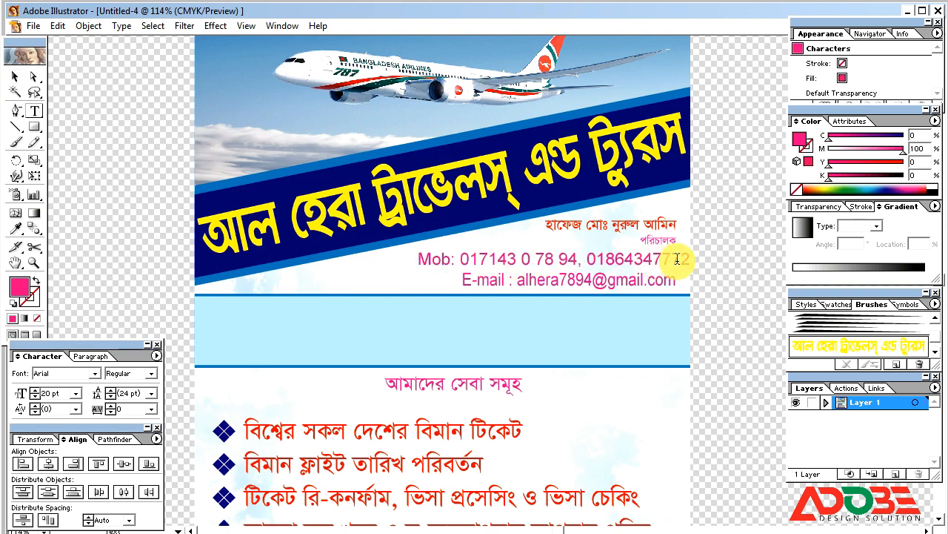
{"action": "left_click", "coordinate": [636, 258]}
{"action": "key", "text": "Escape"}
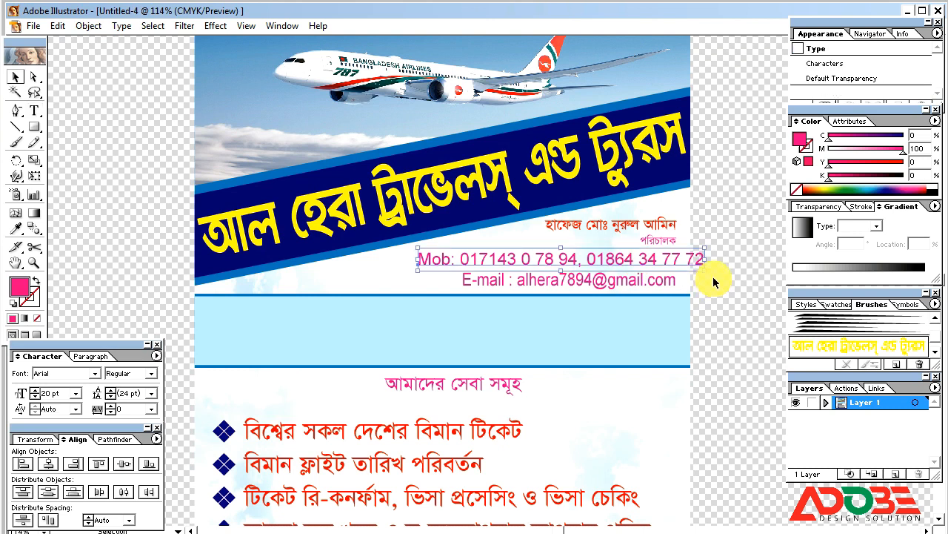
{"action": "left_click_drag", "start_coordinate": [705, 259], "coordinate": [683, 259]}
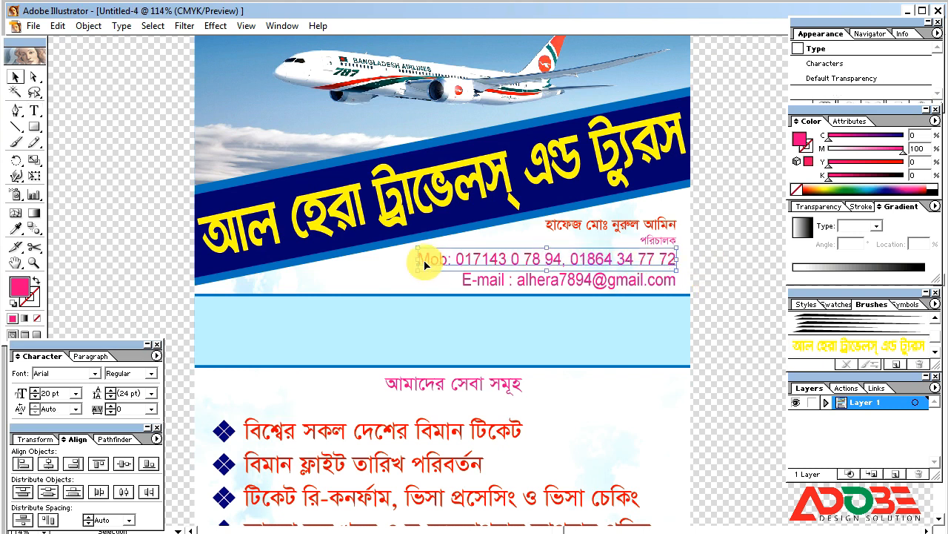
{"action": "left_click", "coordinate": [796, 190]}
{"action": "left_click", "coordinate": [933, 192]}
Recolour the e-mail line blue with the CMYK sliders and make the mobile number line bold.
{"action": "left_click", "coordinate": [651, 280]}
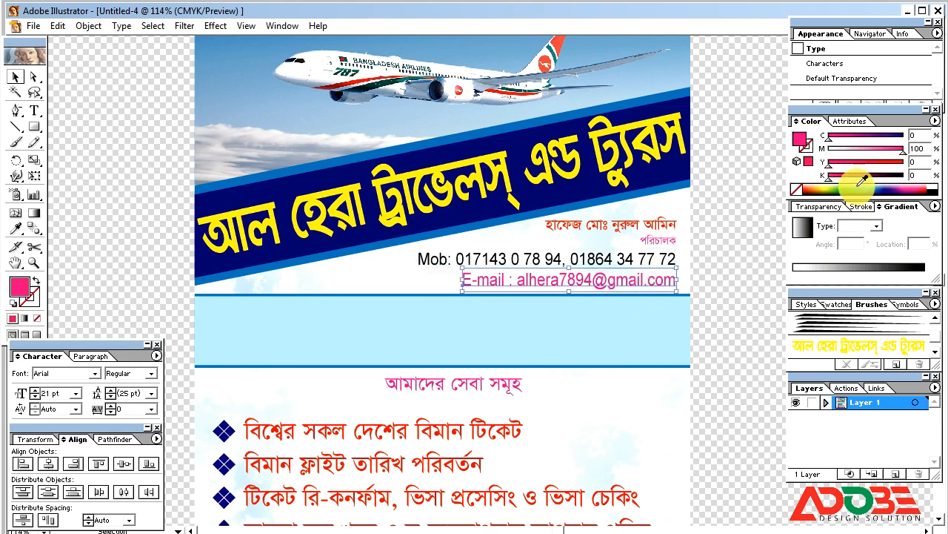
{"action": "left_click_drag", "start_coordinate": [903, 152], "coordinate": [828, 152]}
{"action": "left_click_drag", "start_coordinate": [828, 139], "coordinate": [845, 153]}
{"action": "left_click", "coordinate": [741, 230]}
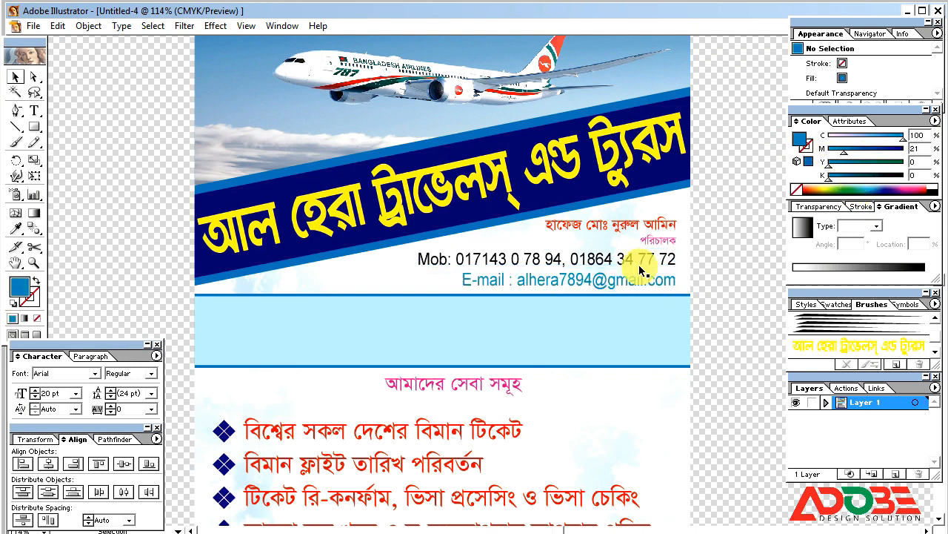
{"action": "left_click", "coordinate": [642, 260]}
{"action": "left_click", "coordinate": [151, 373]}
{"action": "left_click", "coordinate": [127, 404]}
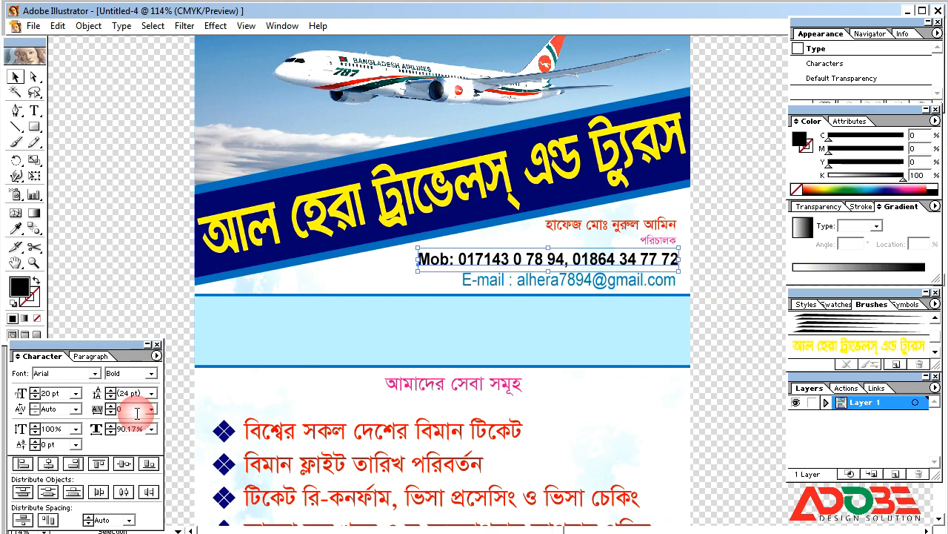
{"action": "left_click", "coordinate": [143, 303]}
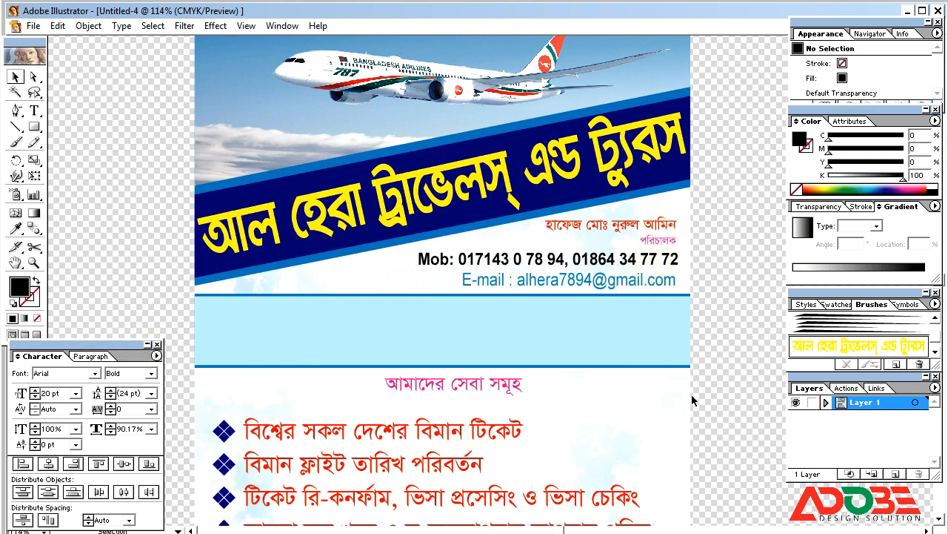
Shorten the faded background image by pulling its top edge down.
{"action": "left_click", "coordinate": [448, 179]}
{"action": "left_click_drag", "start_coordinate": [443, 178], "coordinate": [430, 299]}
{"action": "left_click", "coordinate": [719, 283]}
Set the services list's font style to Bold in the Character panel.
{"action": "key", "text": "ctrl+minus"}
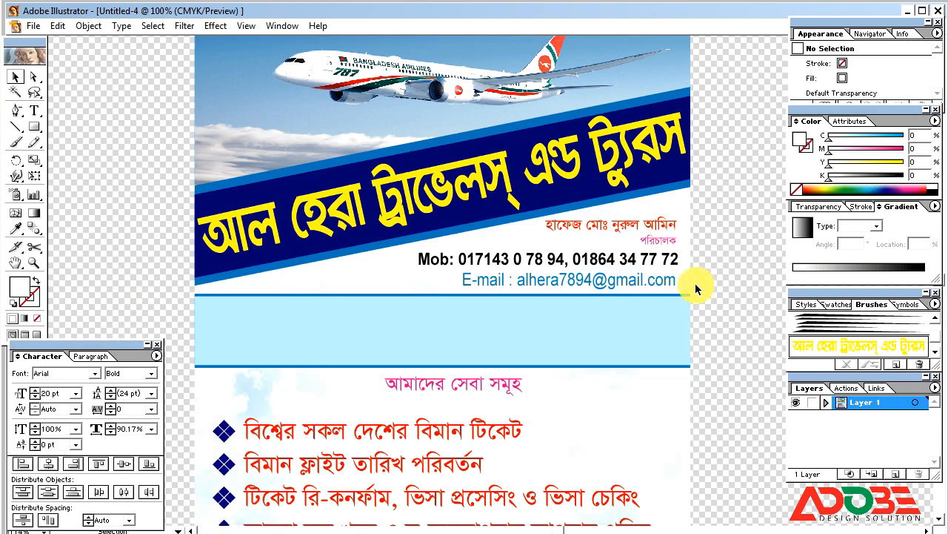
{"action": "key", "text": "ctrl+minus"}
{"action": "key", "text": "ctrl+minus"}
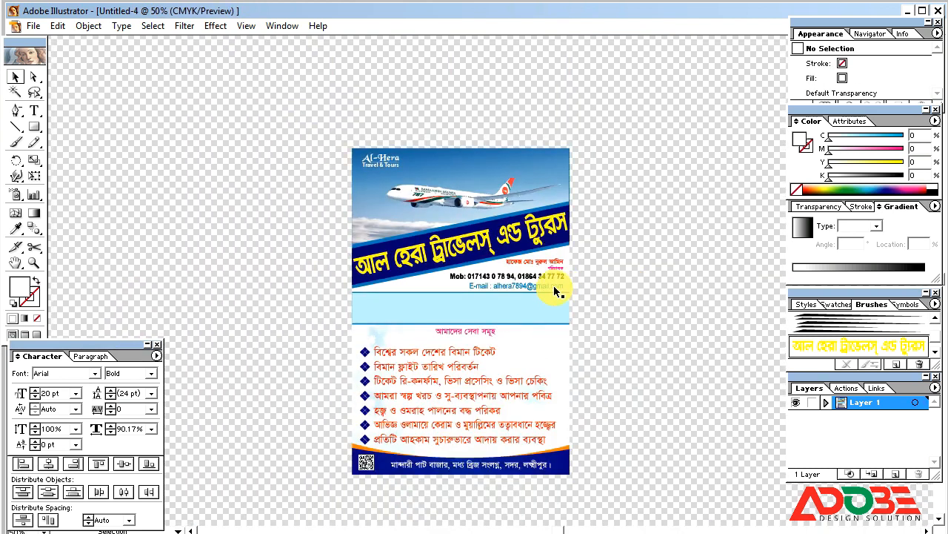
{"action": "left_click", "coordinate": [396, 371]}
{"action": "left_click", "coordinate": [152, 372]}
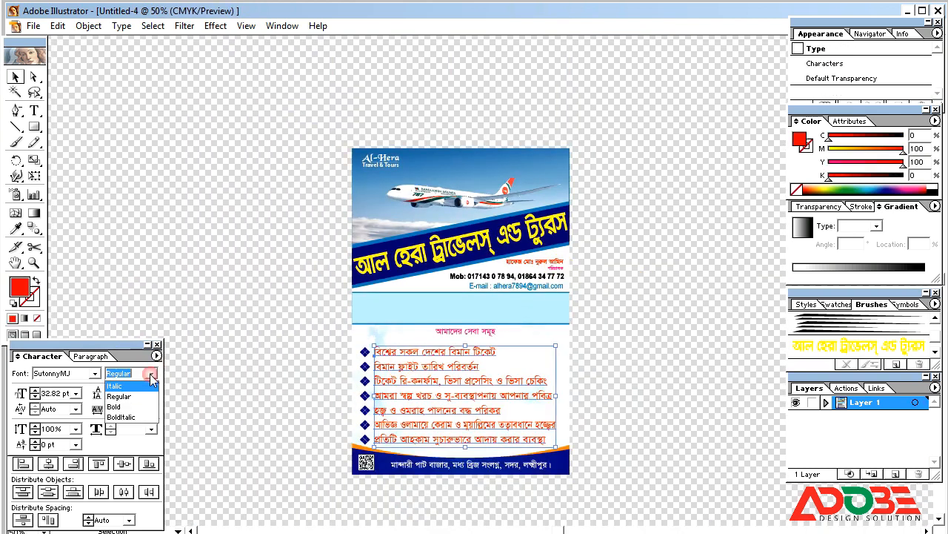
{"action": "left_click", "coordinate": [122, 406]}
{"action": "left_click", "coordinate": [235, 374]}
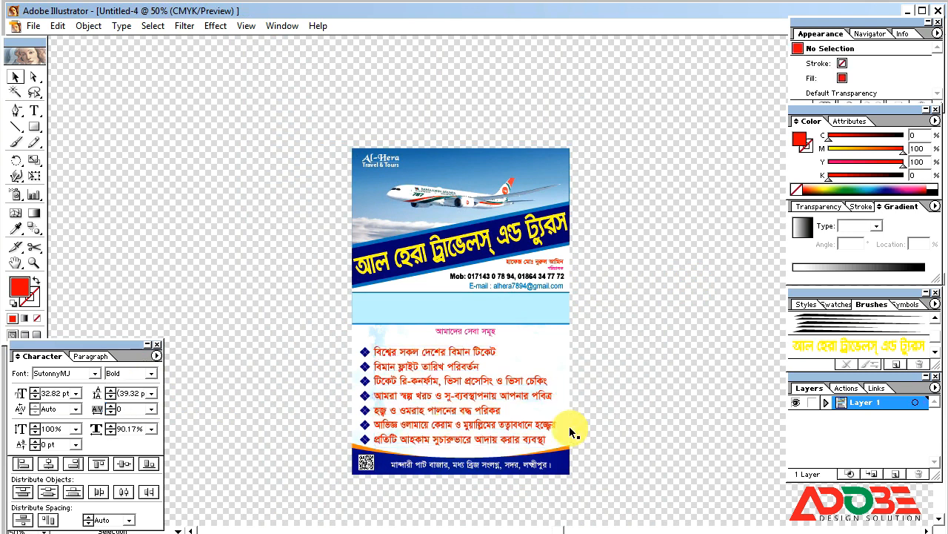
Scale up the bottom address line about its centre.
{"action": "left_click_drag", "start_coordinate": [259, 122], "coordinate": [682, 496]}
{"action": "left_click", "coordinate": [562, 478]}
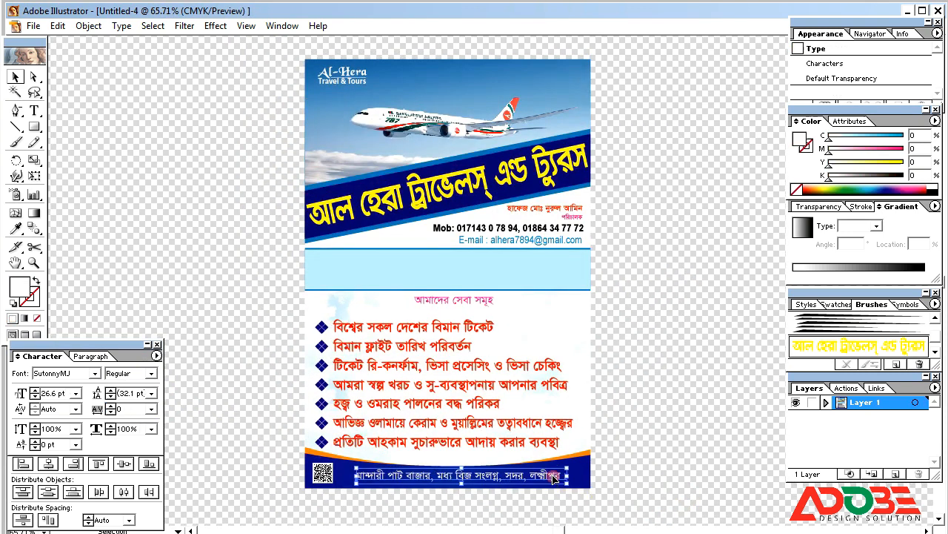
{"action": "left_click_drag", "start_coordinate": [567, 485], "coordinate": [584, 486]}
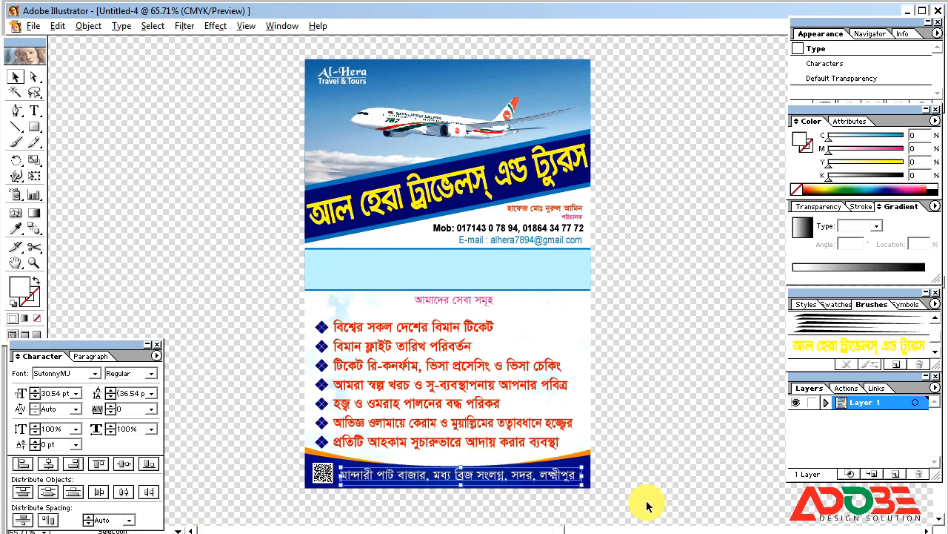
{"action": "left_click_drag", "start_coordinate": [582, 478], "coordinate": [585, 478]}
{"action": "left_click", "coordinate": [656, 438]}
{"action": "left_click", "coordinate": [550, 387]}
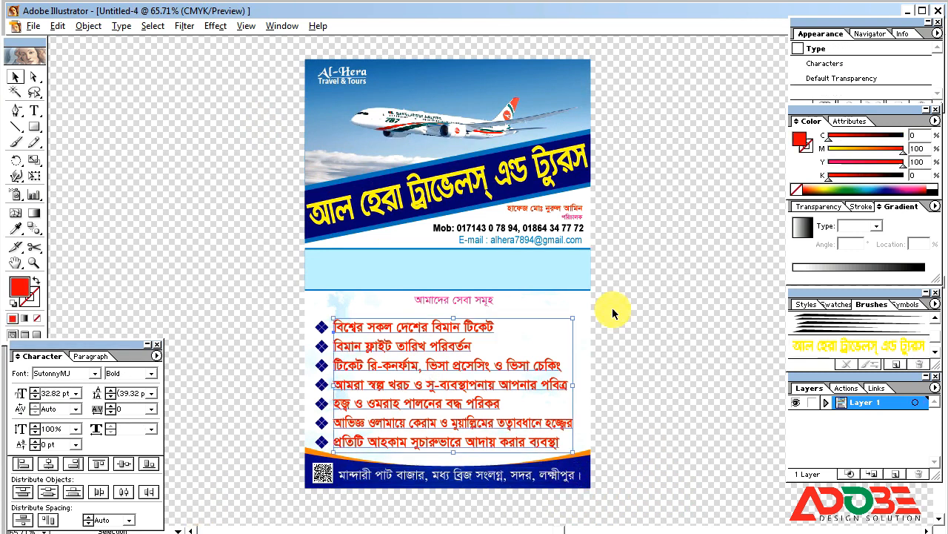
{"action": "left_click", "coordinate": [645, 303]}
Draw a red rectangle beside the page and select its anchor points with Direct Selection.
{"action": "left_click_drag", "start_coordinate": [34, 127], "coordinate": [55, 134]}
{"action": "left_click_drag", "start_coordinate": [94, 181], "coordinate": [287, 209]}
{"action": "left_click", "coordinate": [17, 76]}
{"action": "left_click", "coordinate": [31, 77]}
{"action": "left_click", "coordinate": [82, 176]}
{"action": "left_click", "coordinate": [96, 206]}
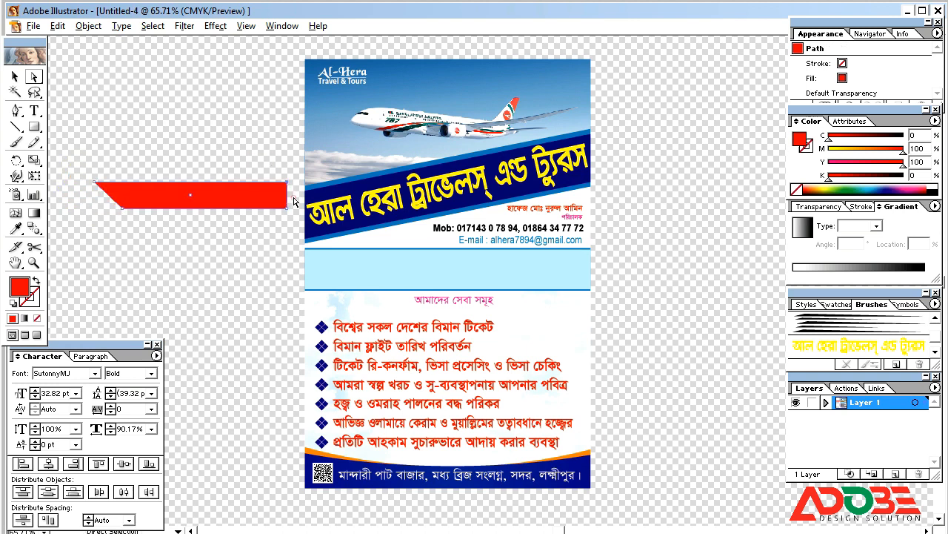
Slant the red bar's end, then move it below the cyan band and shrink it slightly.
{"action": "left_click_drag", "start_coordinate": [287, 182], "coordinate": [272, 182]}
{"action": "left_click", "coordinate": [16, 77]}
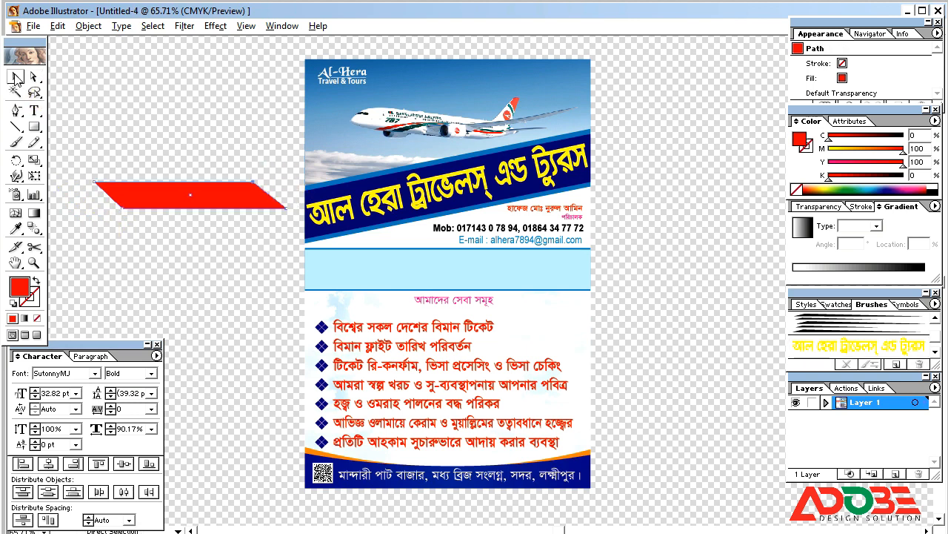
{"action": "left_click_drag", "start_coordinate": [437, 322], "coordinate": [428, 293]}
{"action": "left_click_drag", "start_coordinate": [560, 319], "coordinate": [554, 318]}
{"action": "left_click_drag", "start_coordinate": [509, 312], "coordinate": [548, 319]}
Recolour the bar deep blue with full cyan and no magenta or yellow.
{"action": "left_click_drag", "start_coordinate": [903, 152], "coordinate": [741, 141]}
{"action": "left_click_drag", "start_coordinate": [830, 139], "coordinate": [909, 138]}
{"action": "left_click_drag", "start_coordinate": [836, 162], "coordinate": [801, 160]}
{"action": "left_click_drag", "start_coordinate": [830, 151], "coordinate": [871, 150]}
Draw a light blue box over the slanted bar.
{"action": "left_click", "coordinate": [35, 126]}
{"action": "left_click_drag", "start_coordinate": [482, 303], "coordinate": [505, 310]}
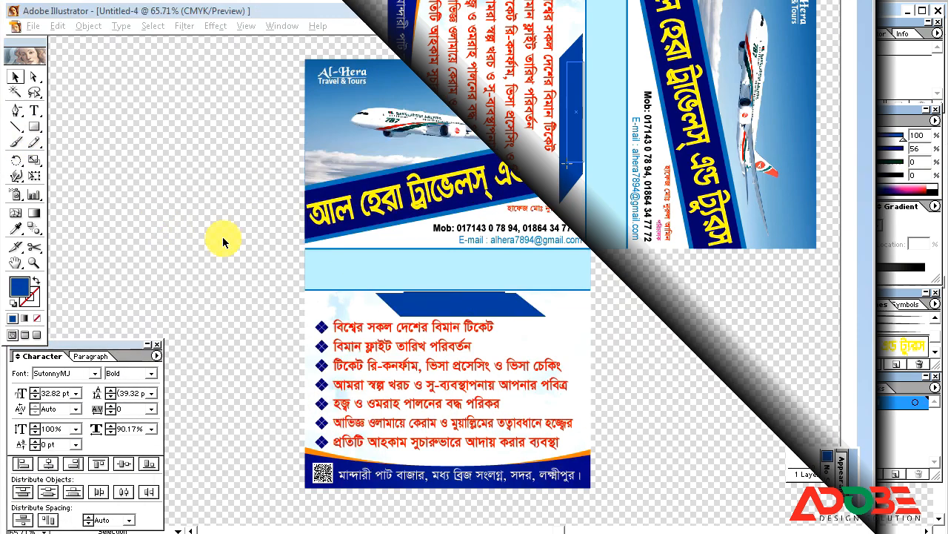
{"action": "key", "text": "v"}
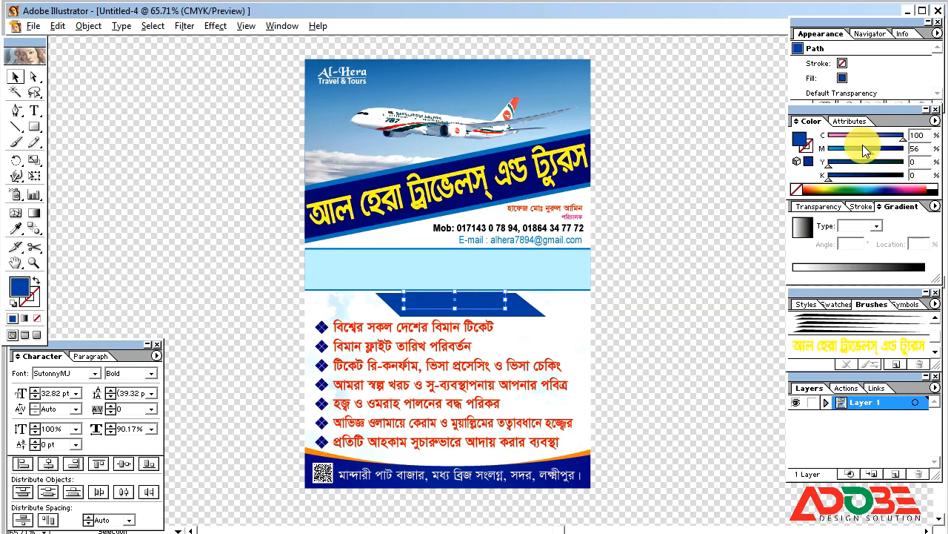
{"action": "left_click_drag", "start_coordinate": [865, 151], "coordinate": [754, 149]}
{"action": "left_click", "coordinate": [754, 148]}
Extend the light blue box downward, then switch to outline view to find the hidden heading.
{"action": "left_click", "coordinate": [488, 312]}
{"action": "left_click_drag", "start_coordinate": [452, 339], "coordinate": [319, 443]}
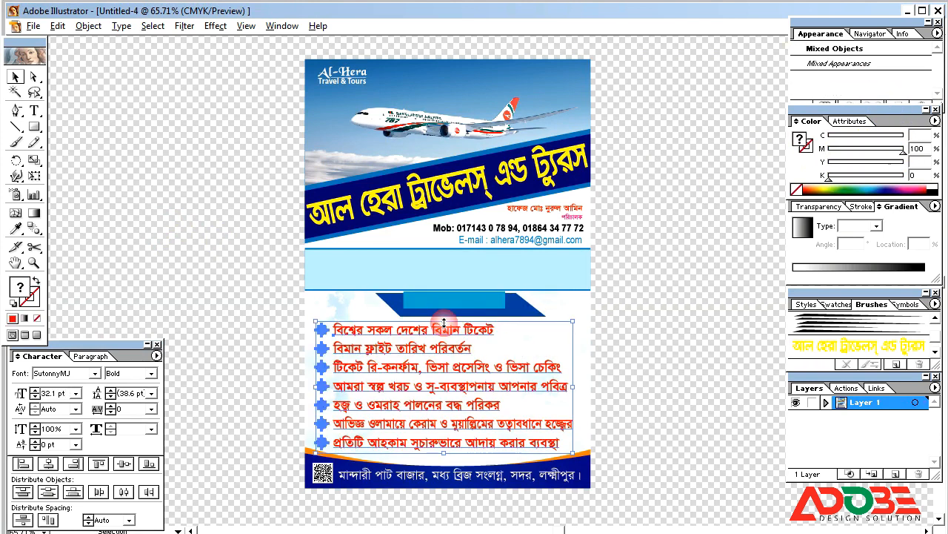
{"action": "left_click", "coordinate": [444, 320]}
{"action": "left_click", "coordinate": [501, 307]}
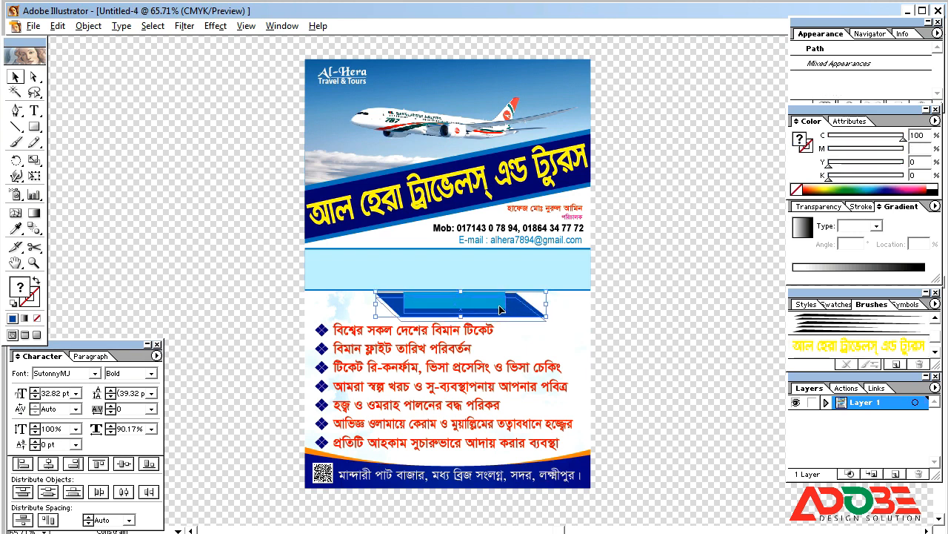
{"action": "left_click", "coordinate": [476, 307]}
{"action": "left_click", "coordinate": [656, 306]}
{"action": "left_click_drag", "start_coordinate": [473, 312], "coordinate": [451, 315]}
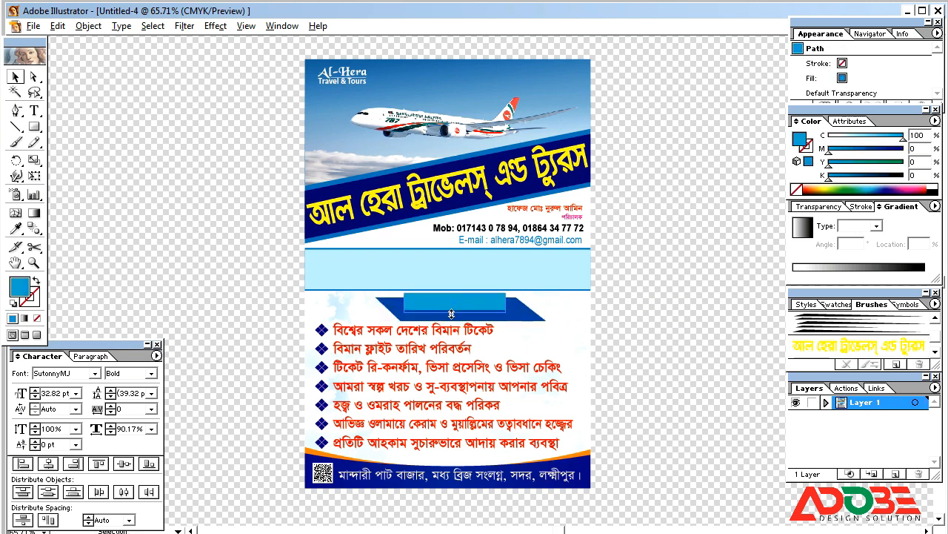
{"action": "left_click", "coordinate": [406, 309]}
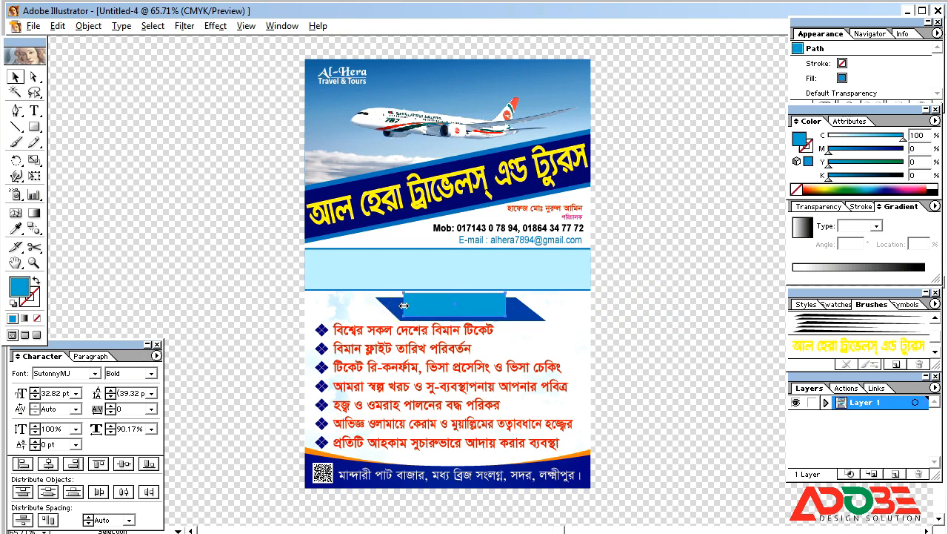
{"action": "left_click", "coordinate": [503, 315]}
{"action": "left_click", "coordinate": [531, 314]}
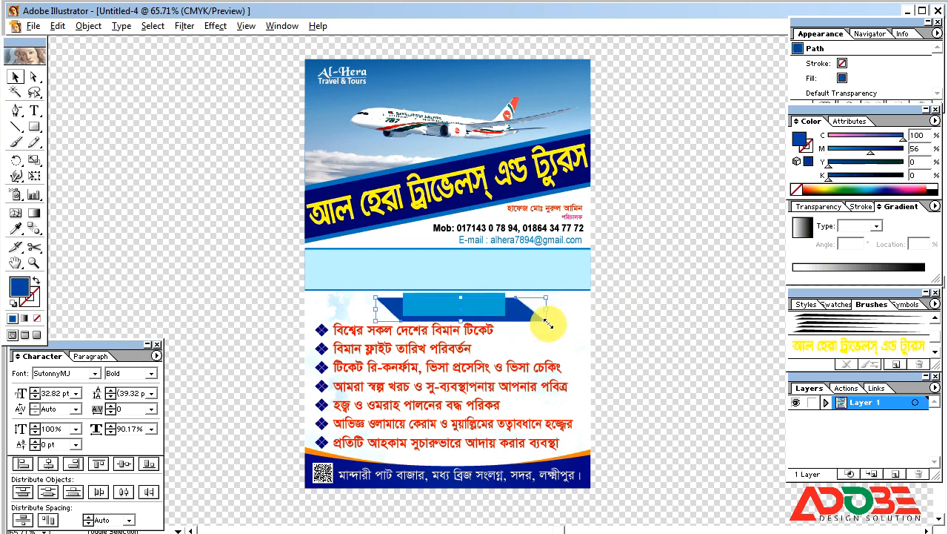
{"action": "left_click", "coordinate": [657, 316]}
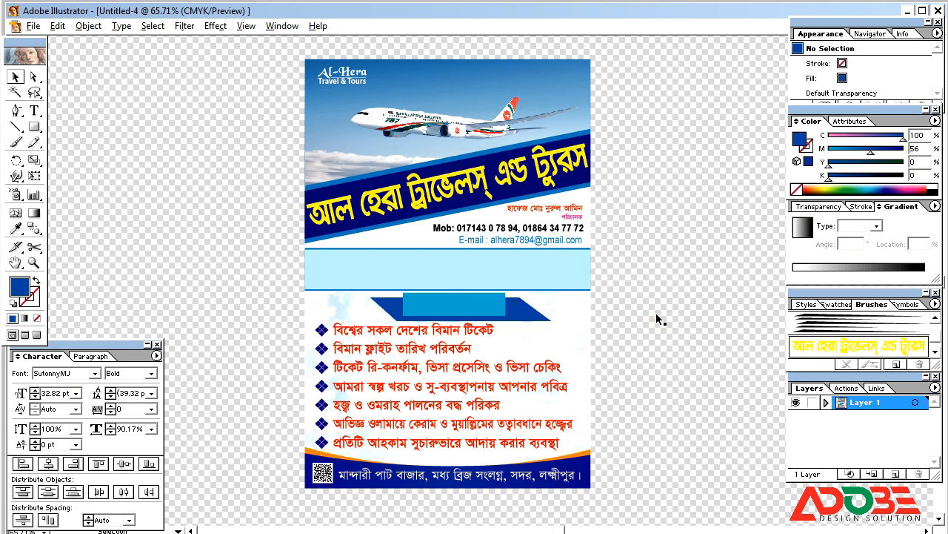
{"action": "key", "text": "ctrl+y"}
Set the services heading in the blue bar to Bold with a white fill.
{"action": "left_click", "coordinate": [469, 303]}
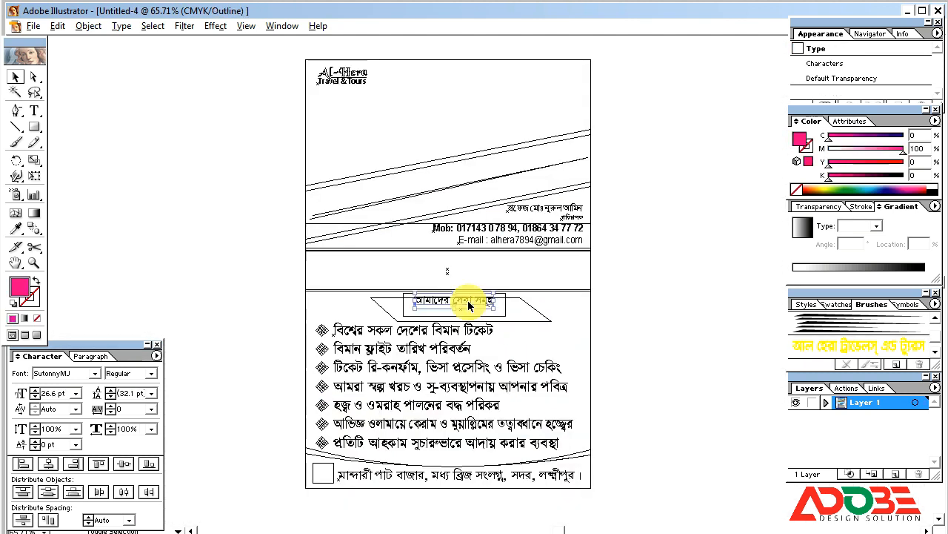
{"action": "key", "text": "ctrl+y"}
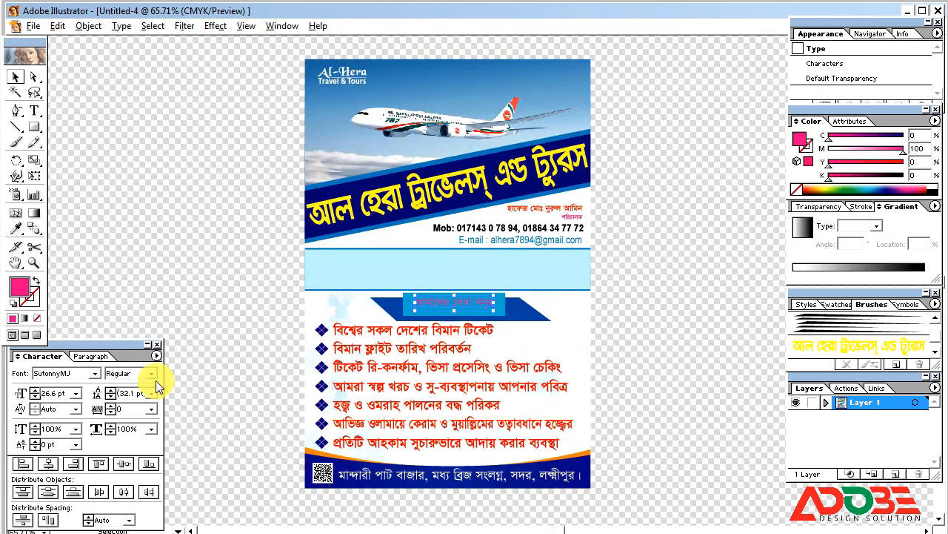
{"action": "left_click", "coordinate": [130, 372]}
{"action": "left_click", "coordinate": [124, 407]}
{"action": "left_click", "coordinate": [874, 198]}
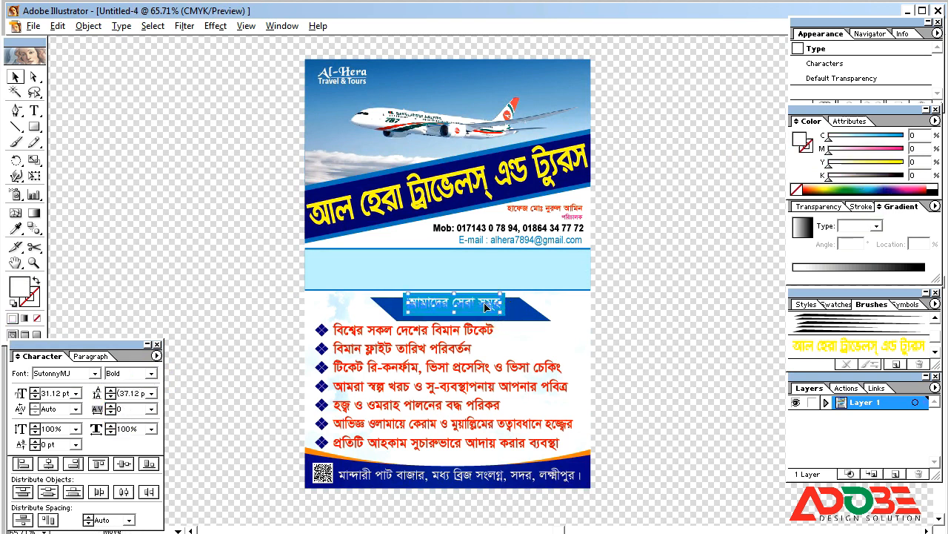
{"action": "left_click", "coordinate": [643, 322]}
{"action": "left_click", "coordinate": [471, 305]}
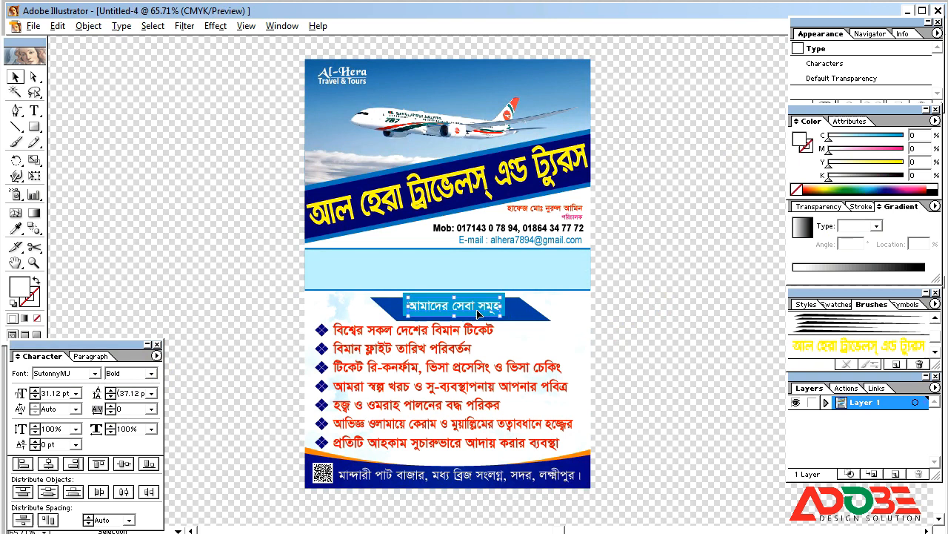
{"action": "left_click", "coordinate": [680, 327]}
{"action": "left_click_drag", "start_coordinate": [474, 289], "coordinate": [584, 363]}
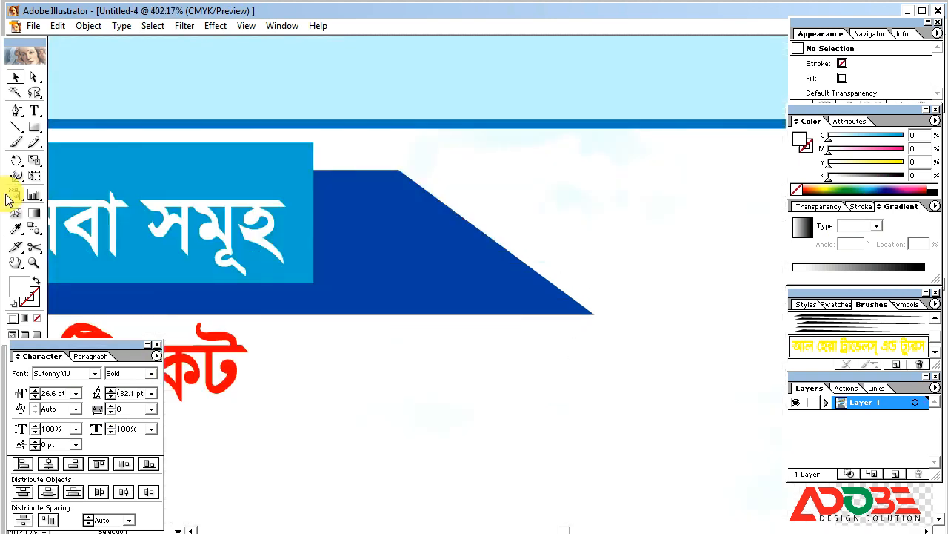
Draw a pen path from the light box's top-right corner down to the dark bar.
{"action": "left_click", "coordinate": [16, 111]}
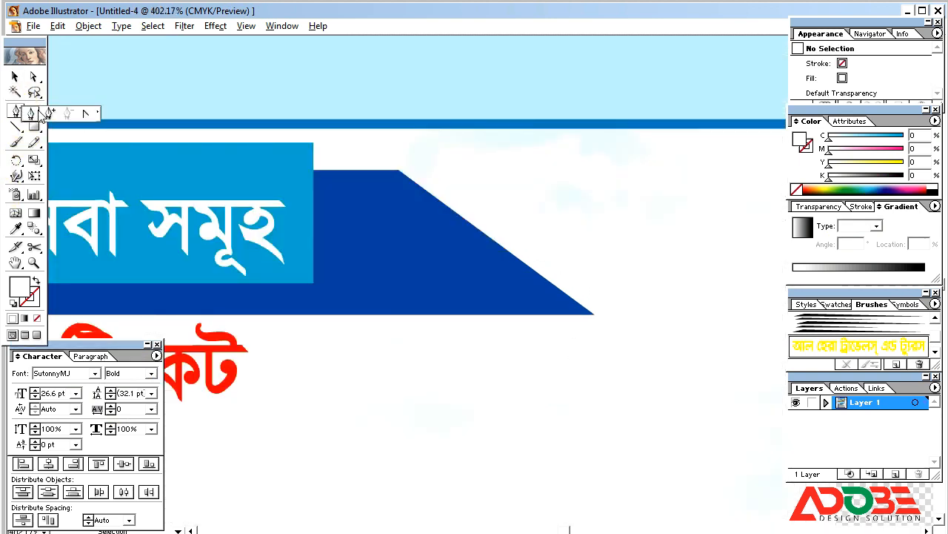
{"action": "left_click", "coordinate": [313, 143]}
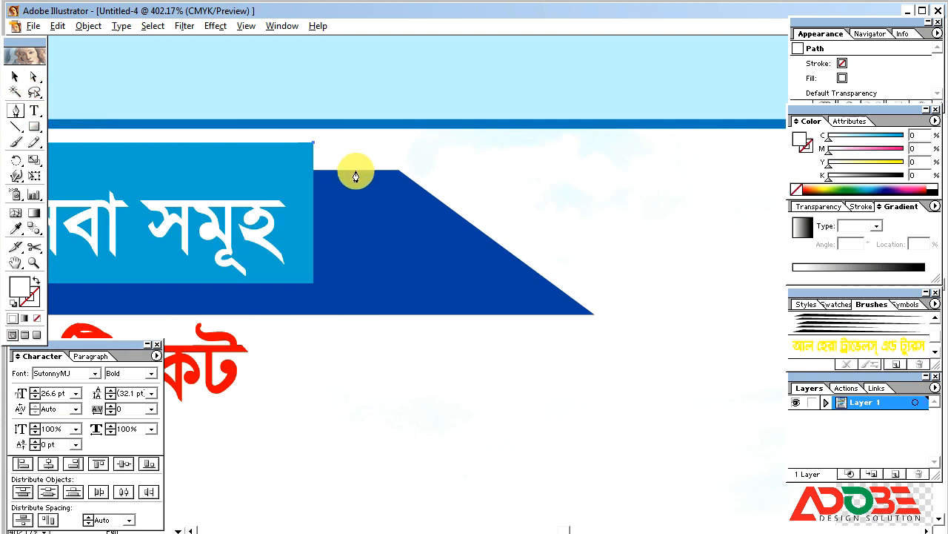
{"action": "left_click", "coordinate": [315, 171]}
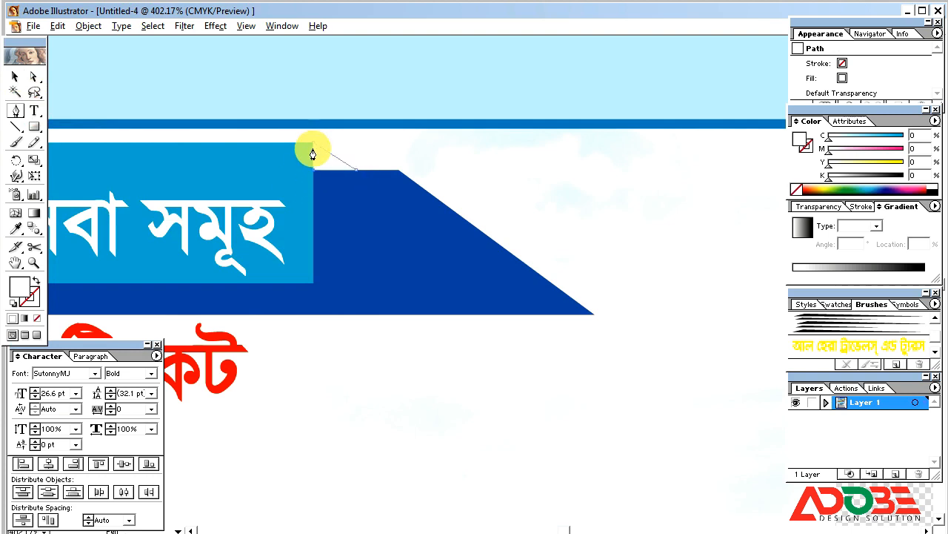
{"action": "left_click", "coordinate": [15, 76]}
Fill the new band with 30% cyan and zoom out to the whole flyer.
{"action": "left_click", "coordinate": [24, 291]}
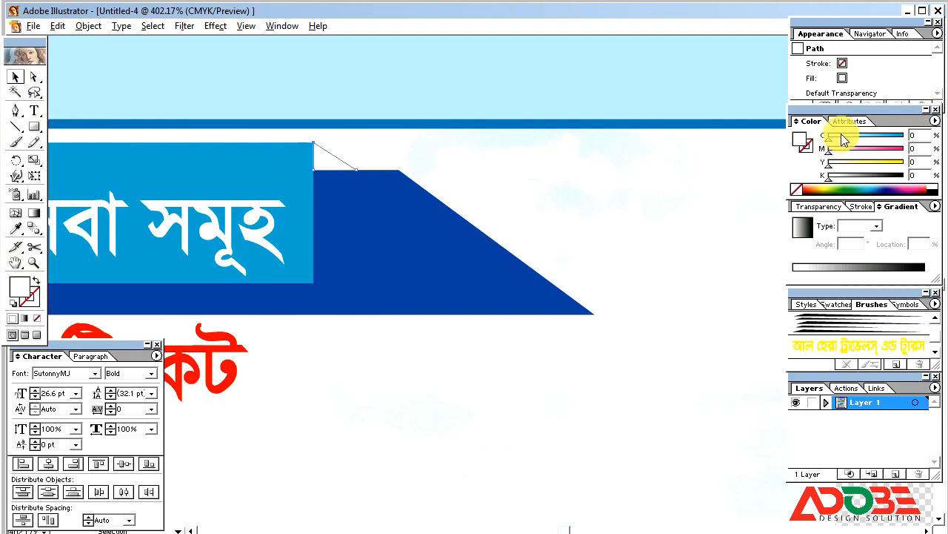
{"action": "left_click_drag", "start_coordinate": [845, 135], "coordinate": [850, 136]}
{"action": "left_click", "coordinate": [16, 77]}
{"action": "left_click", "coordinate": [713, 215]}
{"action": "key", "text": "ctrl+minus"}
{"action": "key", "text": "ctrl+minus"}
{"action": "key", "text": "ctrl+minus"}
{"action": "key", "text": "ctrl+minus"}
{"action": "key", "text": "ctrl+minus"}
{"action": "key", "text": "ctrl+minus"}
{"action": "key", "text": "ctrl+minus"}
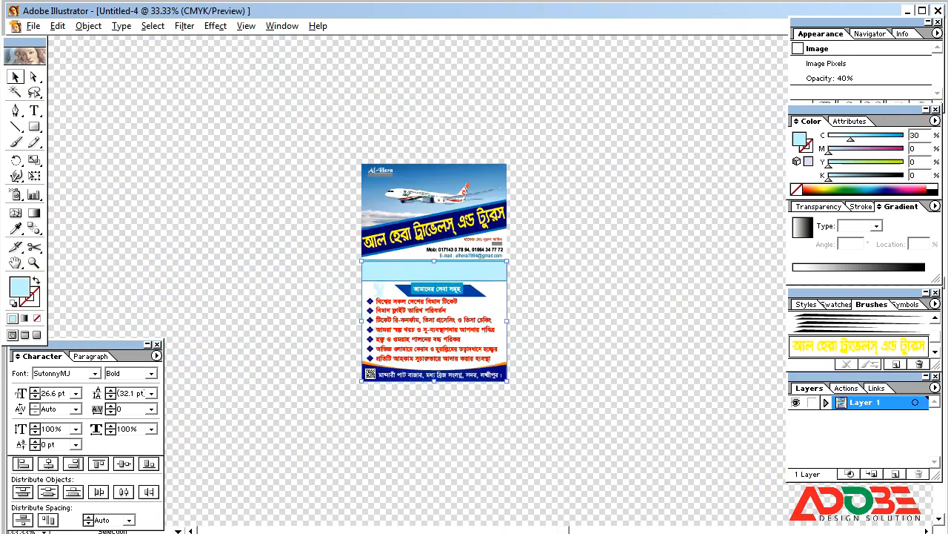
Stretch the services heading to 35.64 pt at 87.95% width and nudge it left.
{"action": "left_click", "coordinate": [444, 290]}
{"action": "left_click_drag", "start_coordinate": [392, 279], "coordinate": [540, 321]}
{"action": "left_click_drag", "start_coordinate": [247, 167], "coordinate": [247, 162]}
{"action": "left_click_drag", "start_coordinate": [96, 198], "coordinate": [95, 197]}
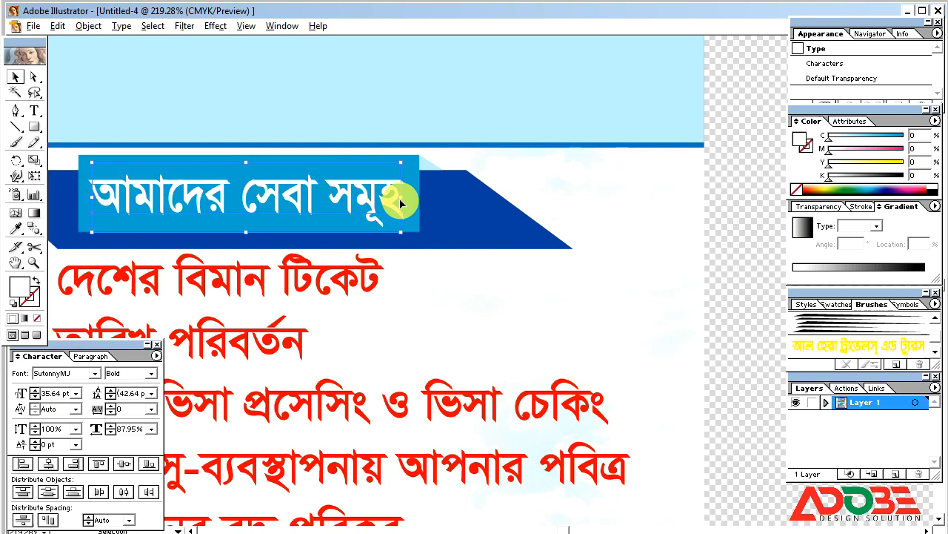
{"action": "left_click", "coordinate": [688, 260]}
Place a duplicate of the heading near the top of the flyer.
{"action": "key", "text": "Tab"}
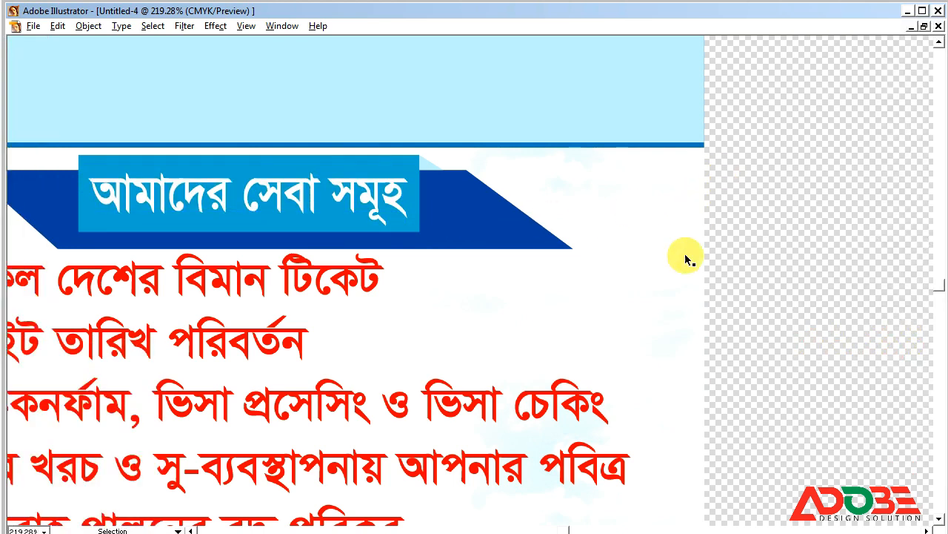
{"action": "key", "text": "ctrl+minus"}
{"action": "key", "text": "ctrl+minus"}
{"action": "key", "text": "ctrl+minus"}
{"action": "key", "text": "ctrl+minus"}
{"action": "key", "text": "ctrl+minus"}
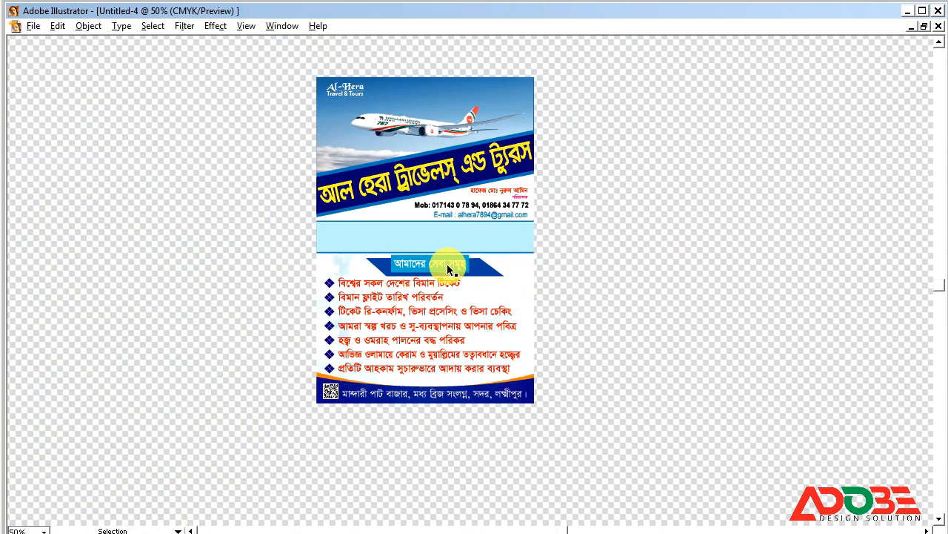
{"action": "left_click", "coordinate": [448, 266]}
{"action": "left_click_drag", "start_coordinate": [447, 266], "coordinate": [434, 119]}
{"action": "key", "text": "Escape"}
{"action": "left_click_drag", "start_coordinate": [447, 266], "coordinate": [445, 96]}
{"action": "left_click_drag", "start_coordinate": [337, 65], "coordinate": [615, 184]}
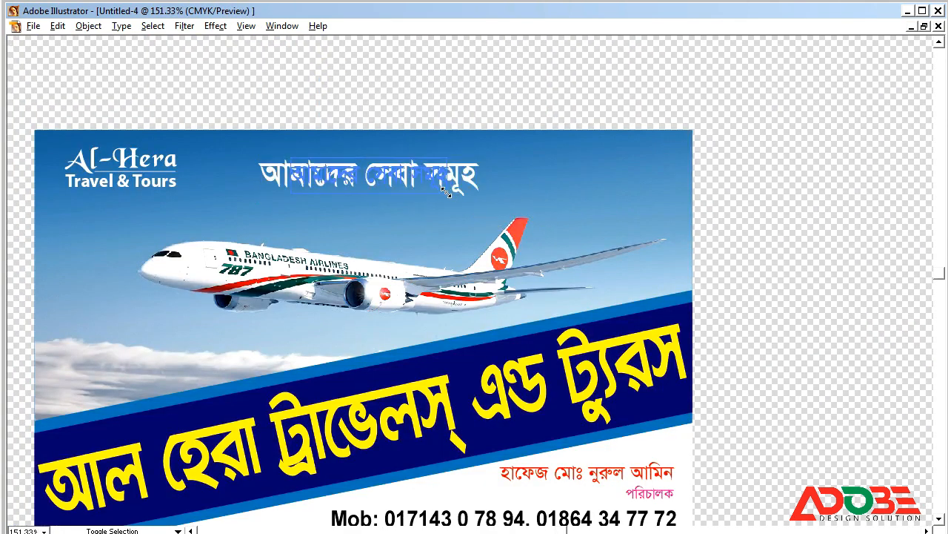
Replace the copied heading's text with 'বিসমিল্লাহির রাহমানির রাহীম'.
{"action": "left_click", "coordinate": [375, 173]}
{"action": "double_click", "coordinate": [375, 173]}
{"action": "key", "text": "ctrl+a"}
{"action": "type", "text": "ফ"}
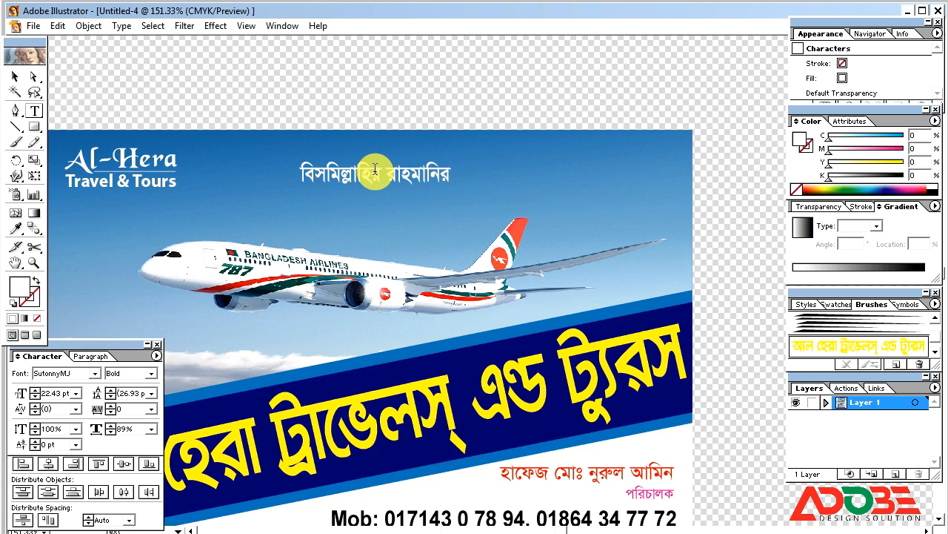
{"action": "key", "text": "Escape"}
Shrink the Bengali line and position it above the airplane photo.
{"action": "left_click_drag", "start_coordinate": [416, 179], "coordinate": [371, 160]}
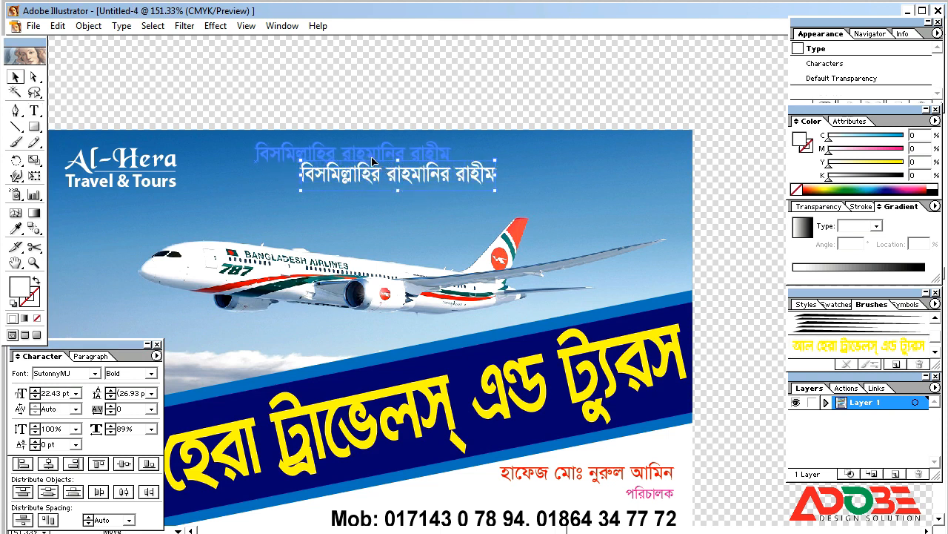
{"action": "left_click", "coordinate": [439, 163]}
{"action": "left_click", "coordinate": [429, 126]}
{"action": "left_click", "coordinate": [410, 148]}
{"action": "left_click_drag", "start_coordinate": [451, 167], "coordinate": [406, 151]}
{"action": "left_click", "coordinate": [414, 85]}
{"action": "key", "text": "Tab"}
{"action": "key", "text": "ctrl+minus"}
{"action": "key", "text": "ctrl+minus"}
{"action": "key", "text": "ctrl+minus"}
{"action": "key", "text": "ctrl+minus"}
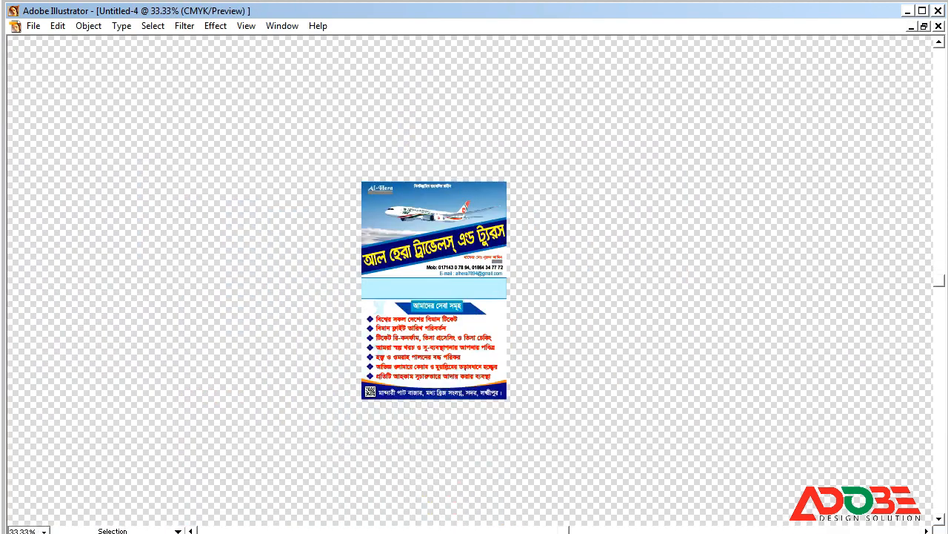
{"action": "key", "text": "z"}
{"action": "left_click_drag", "start_coordinate": [311, 144], "coordinate": [660, 328]}
Draw an orange circle near the plane's tail in the top-right corner.
{"action": "key", "text": "Tab"}
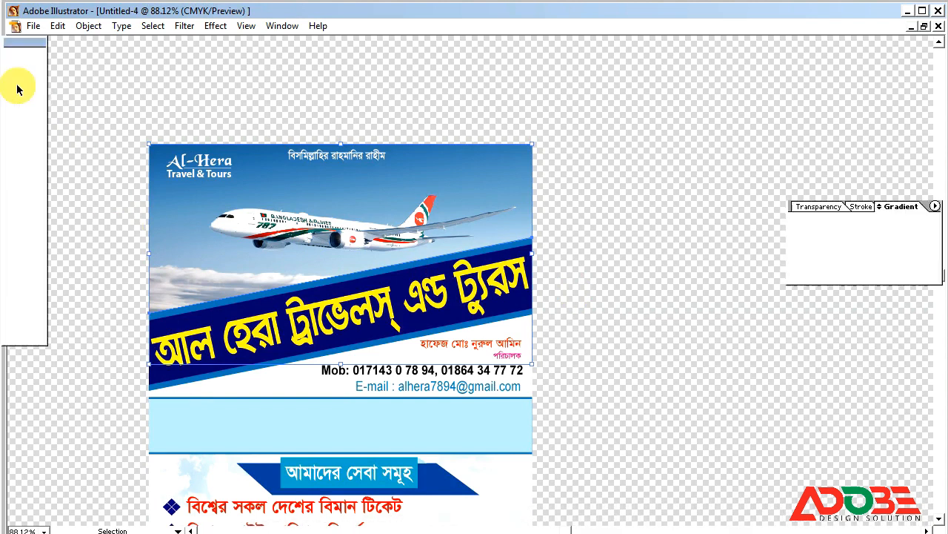
{"action": "left_click_drag", "start_coordinate": [33, 129], "coordinate": [88, 133]}
{"action": "left_click_drag", "start_coordinate": [490, 203], "coordinate": [528, 242]}
{"action": "left_click", "coordinate": [18, 77]}
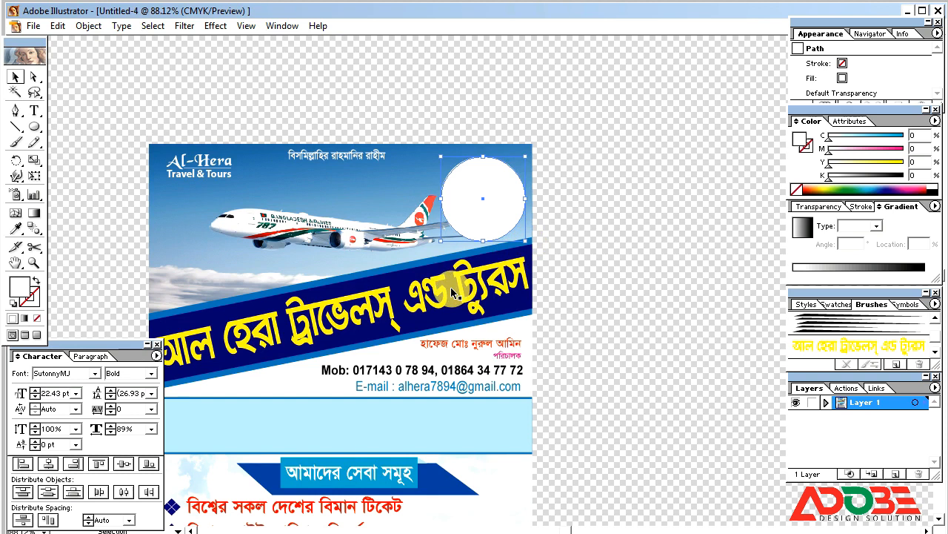
{"action": "mouse_move", "coordinate": [857, 161]}
{"action": "left_mouse_down"}
{"action": "mouse_move", "coordinate": [904, 161]}
{"action": "mouse_move", "coordinate": [867, 149]}
{"action": "left_mouse_up"}
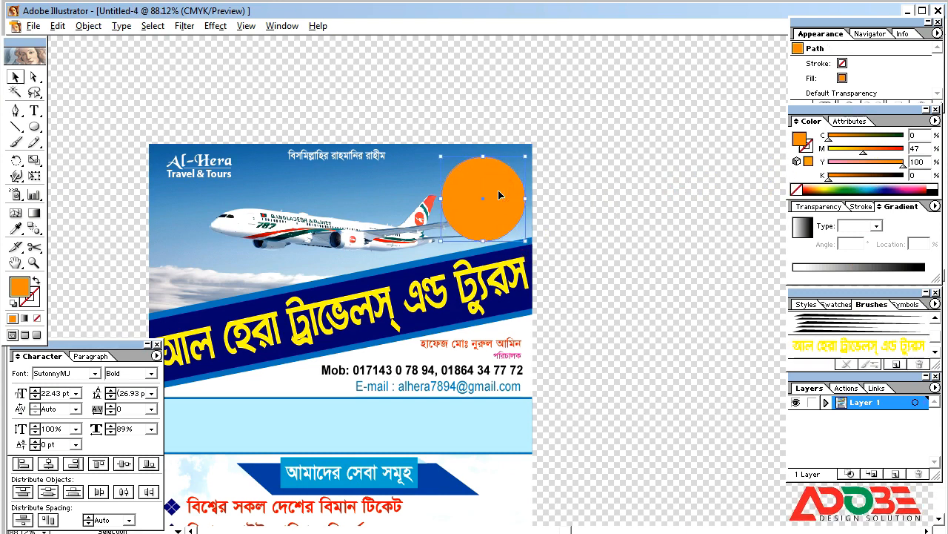
Add a smaller white circle inside the orange one, leaving a thick orange ring.
{"action": "left_click_drag", "start_coordinate": [525, 241], "coordinate": [525, 242]}
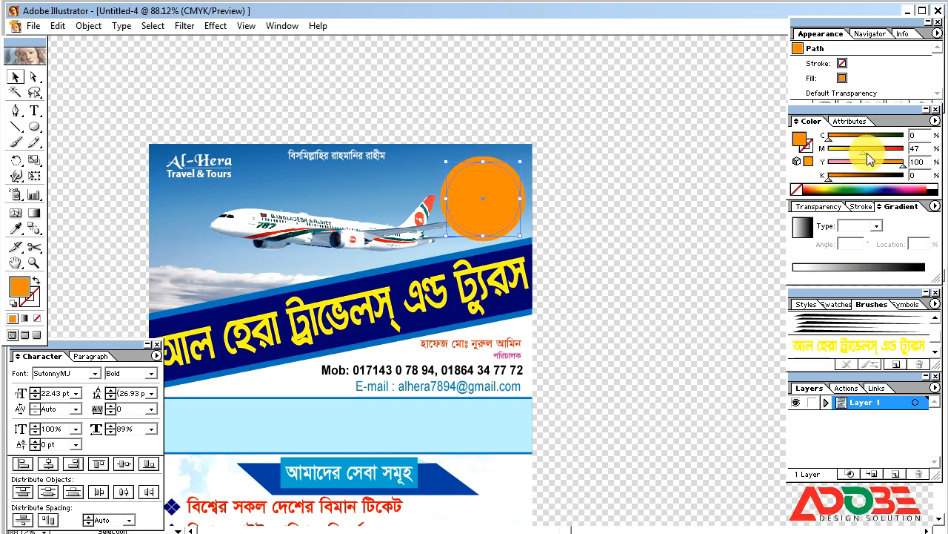
{"action": "left_click_drag", "start_coordinate": [867, 154], "coordinate": [778, 139]}
{"action": "left_click_drag", "start_coordinate": [843, 164], "coordinate": [779, 151]}
{"action": "left_click", "coordinate": [620, 154]}
{"action": "left_click", "coordinate": [498, 197]}
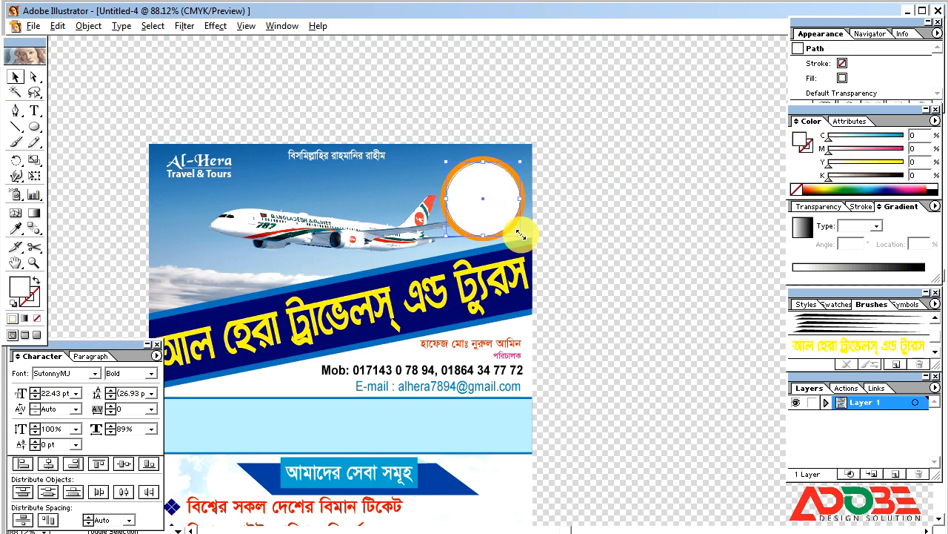
{"action": "left_click", "coordinate": [491, 211]}
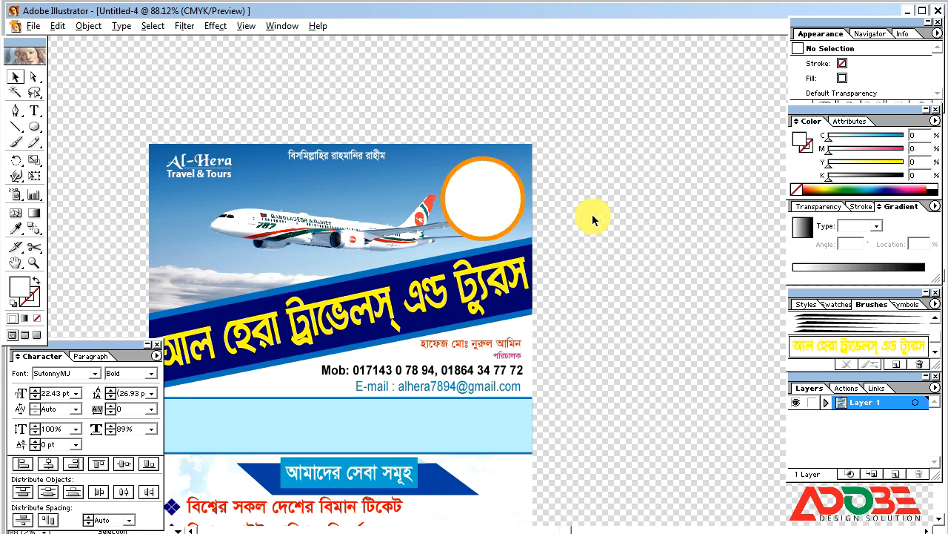
{"action": "key", "text": "Tab"}
{"action": "left_click", "coordinate": [502, 205]}
{"action": "key", "text": "ctrl+minus"}
{"action": "key", "text": "ctrl+minus"}
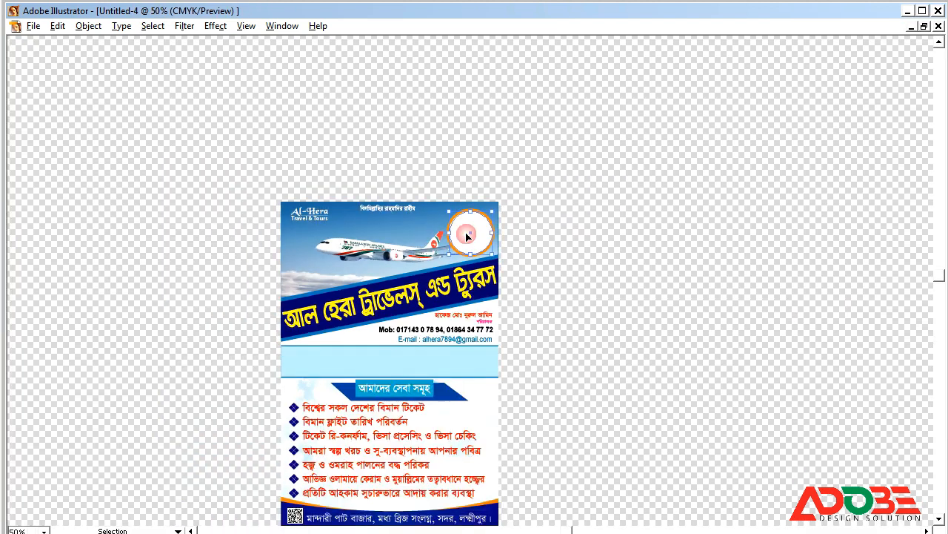
Fill the inner circle with a radial gradient with stops at K 0 and K 10.
{"action": "key", "text": "Tab"}
{"action": "left_click", "coordinate": [844, 276]}
{"action": "left_click", "coordinate": [871, 228]}
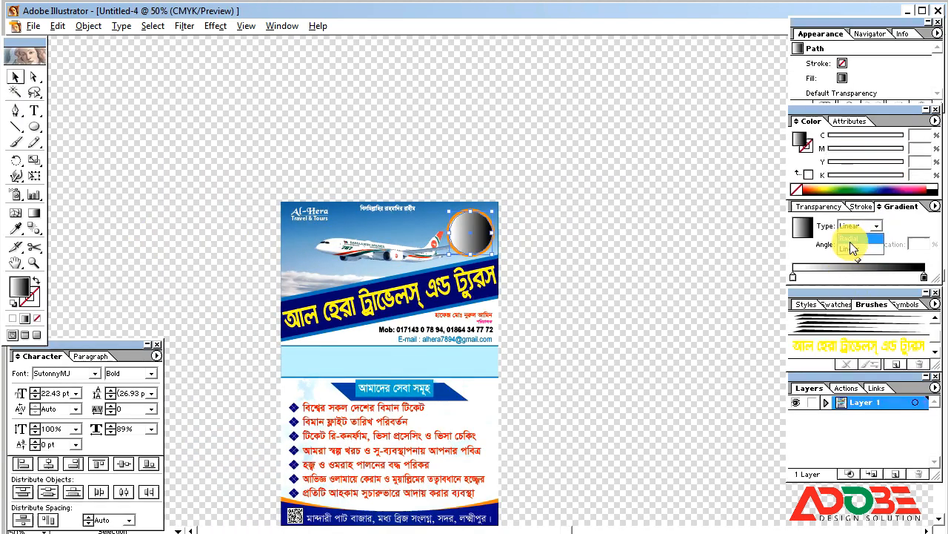
{"action": "left_click", "coordinate": [850, 241]}
{"action": "left_click", "coordinate": [909, 277]}
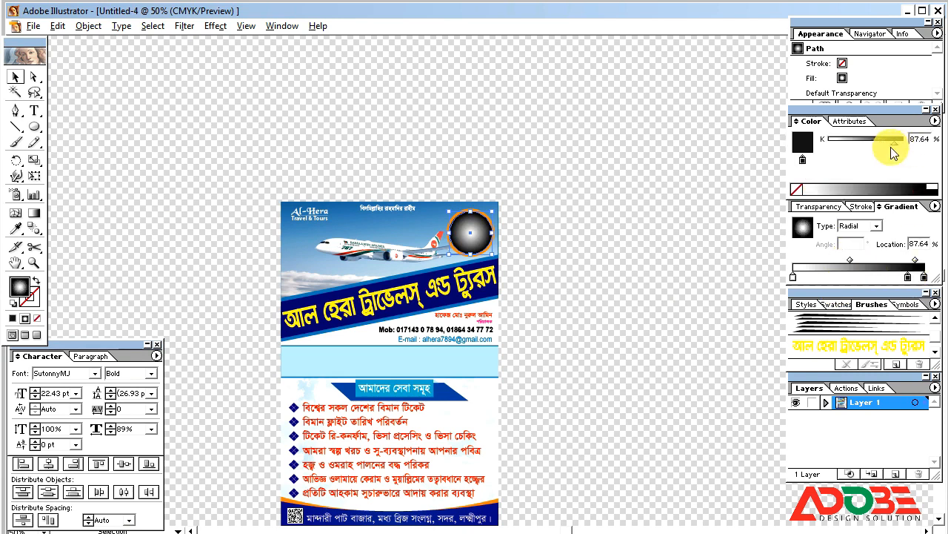
{"action": "left_click_drag", "start_coordinate": [893, 146], "coordinate": [828, 141]}
{"action": "left_click", "coordinate": [924, 277]}
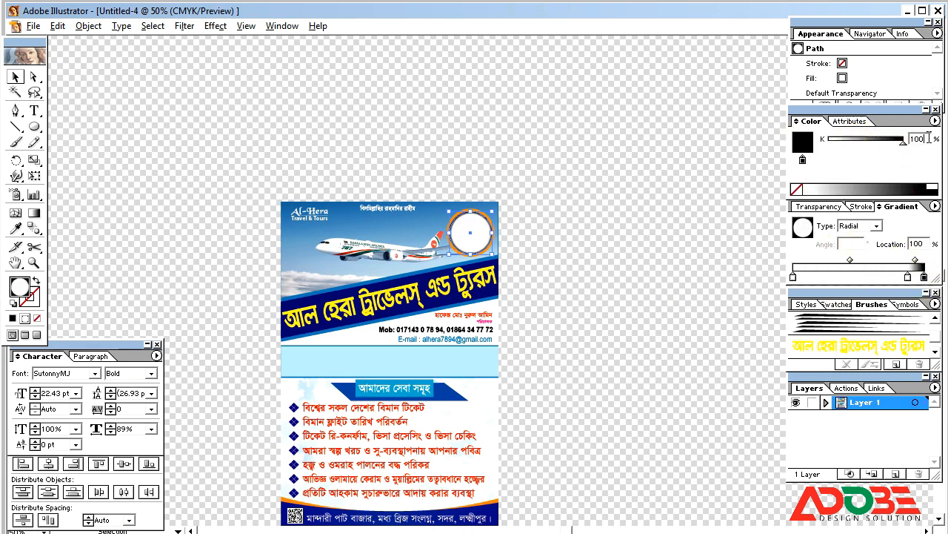
{"action": "key", "text": "Tab"}
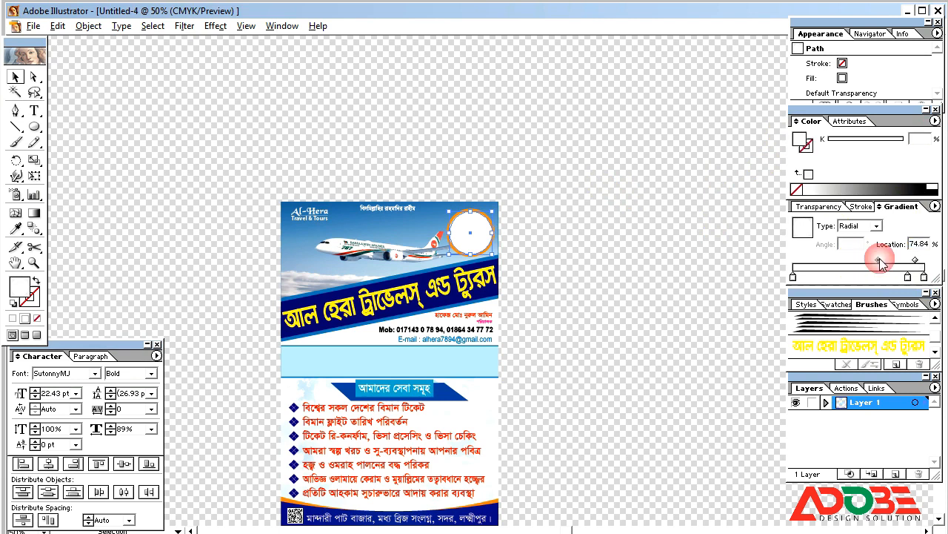
Review the whole flyer, then minimise Illustrator to show the desktop.
{"action": "left_click", "coordinate": [542, 288]}
{"action": "key", "text": "Tab"}
{"action": "key", "text": "ctrl+minus"}
{"action": "key", "text": "ctrl+minus"}
{"action": "left_click_drag", "start_coordinate": [279, 202], "coordinate": [518, 434]}
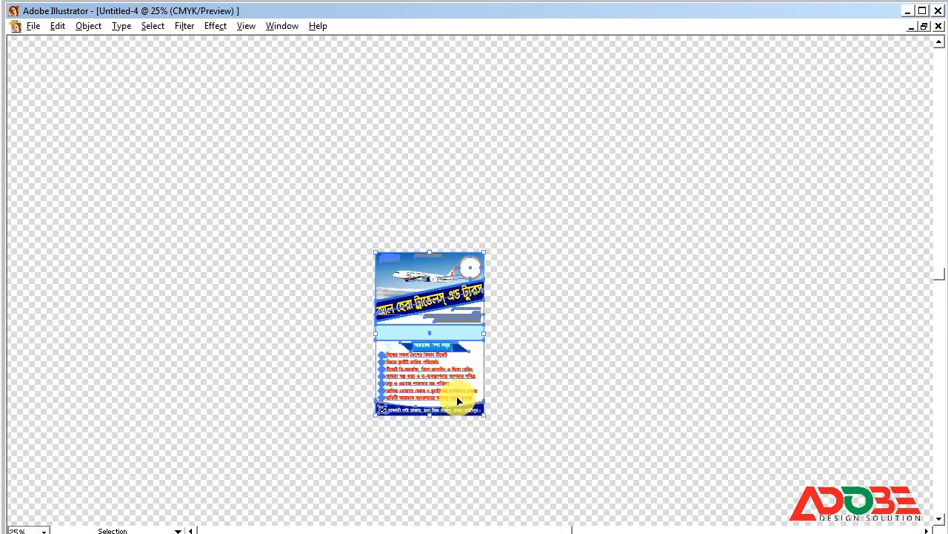
{"action": "left_click", "coordinate": [576, 343]}
{"action": "left_click_drag", "start_coordinate": [318, 205], "coordinate": [543, 457]}
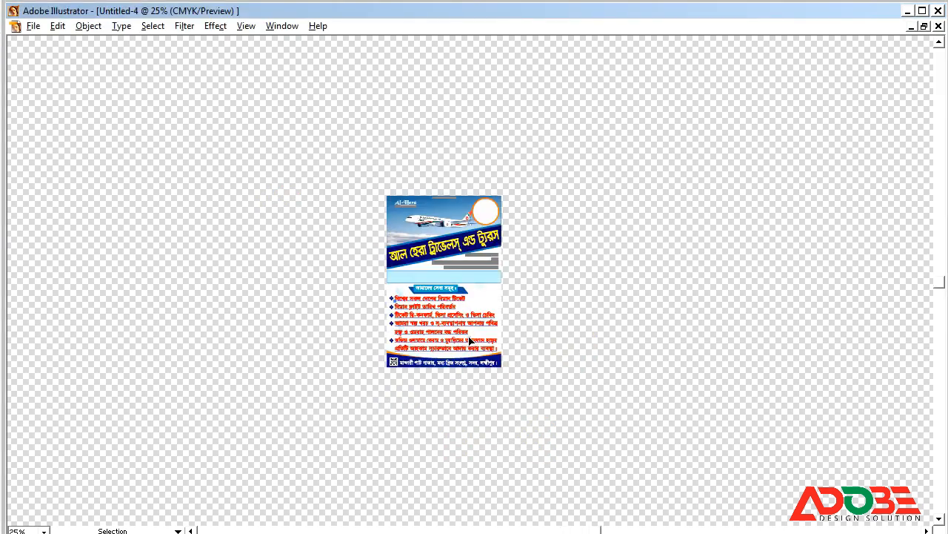
{"action": "key", "text": "z"}
{"action": "left_click_drag", "start_coordinate": [340, 171], "coordinate": [549, 392]}
{"action": "key", "text": "space"}
{"action": "left_click_drag", "start_coordinate": [630, 265], "coordinate": [541, 264]}
{"action": "left_click", "coordinate": [591, 132]}
{"action": "left_click", "coordinate": [908, 12]}
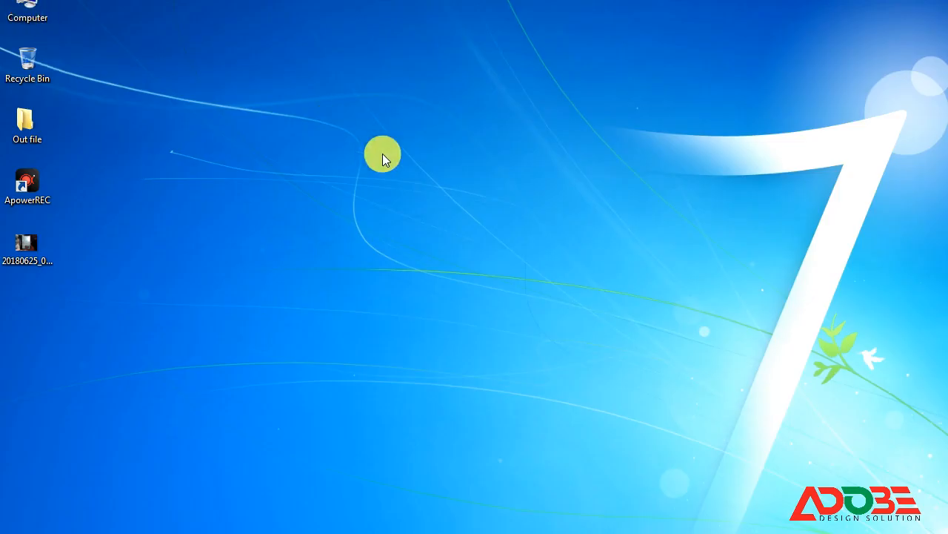
Drag 'Untitled-1 copy' from F:\Hera traves onto the Illustrator flyer canvas.
{"action": "key", "text": "super+e"}
{"action": "double_click", "coordinate": [671, 119]}
{"action": "left_click", "coordinate": [489, 62]}
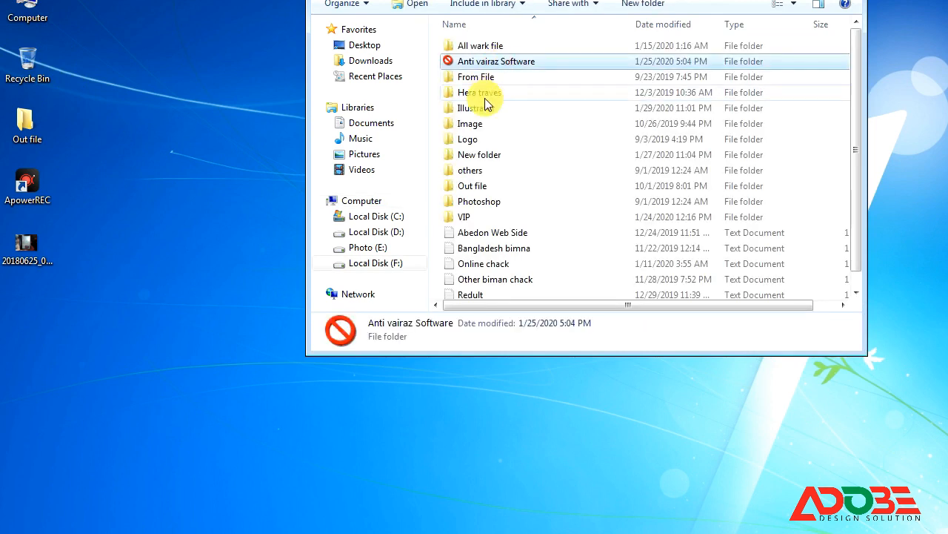
{"action": "double_click", "coordinate": [486, 94]}
{"action": "scroll", "coordinate": [804, 190], "scroll_direction": "down", "scroll_amount": 10}
{"action": "left_click", "coordinate": [642, 204]}
{"action": "left_click_drag", "start_coordinate": [642, 194], "coordinate": [564, 295]}
{"action": "left_click_drag", "start_coordinate": [551, 231], "coordinate": [555, 216]}
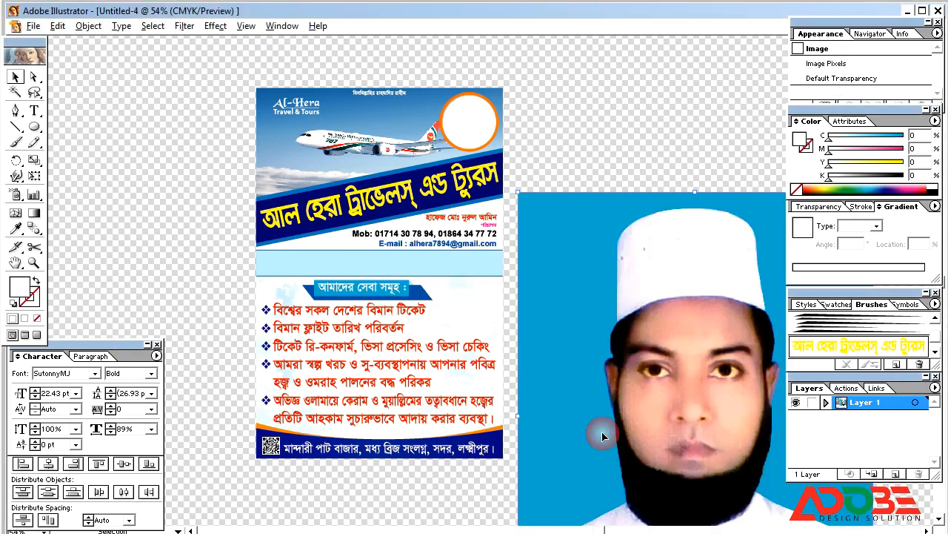
Shrink the imported portrait around its centre and place it on the flyer's top area.
{"action": "left_click_drag", "start_coordinate": [599, 432], "coordinate": [515, 335]}
{"action": "left_click_drag", "start_coordinate": [434, 96], "coordinate": [559, 267]}
{"action": "left_click_drag", "start_coordinate": [611, 342], "coordinate": [504, 157]}
{"action": "left_click", "coordinate": [395, 79]}
{"action": "key", "text": "ctrl+space"}
{"action": "left_click_drag", "start_coordinate": [395, 80], "coordinate": [638, 271]}
Try to clip the portrait to the orange-ringed circle and dismiss the clipping mask error.
{"action": "left_click", "coordinate": [323, 130]}
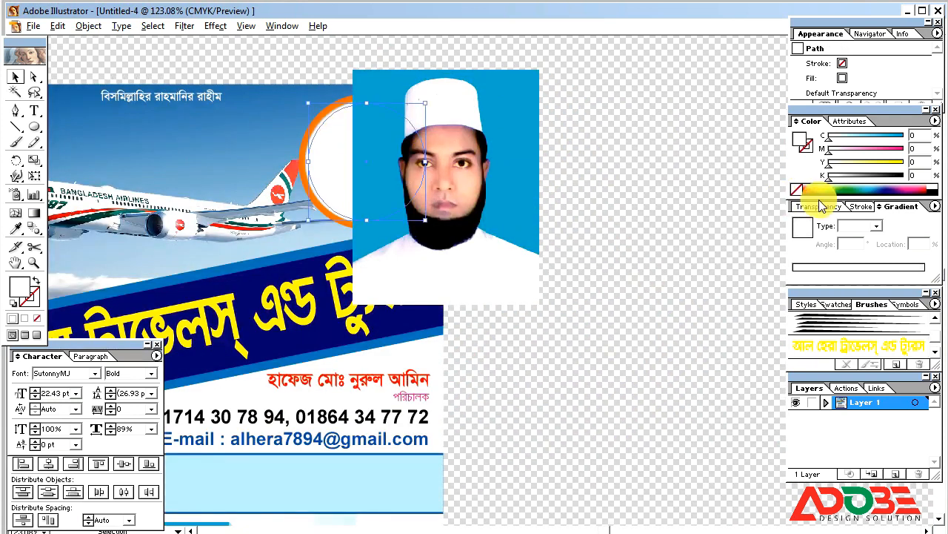
{"action": "left_click", "coordinate": [470, 158], "text": "shift"}
{"action": "right_click", "coordinate": [471, 157]}
{"action": "left_click", "coordinate": [484, 217]}
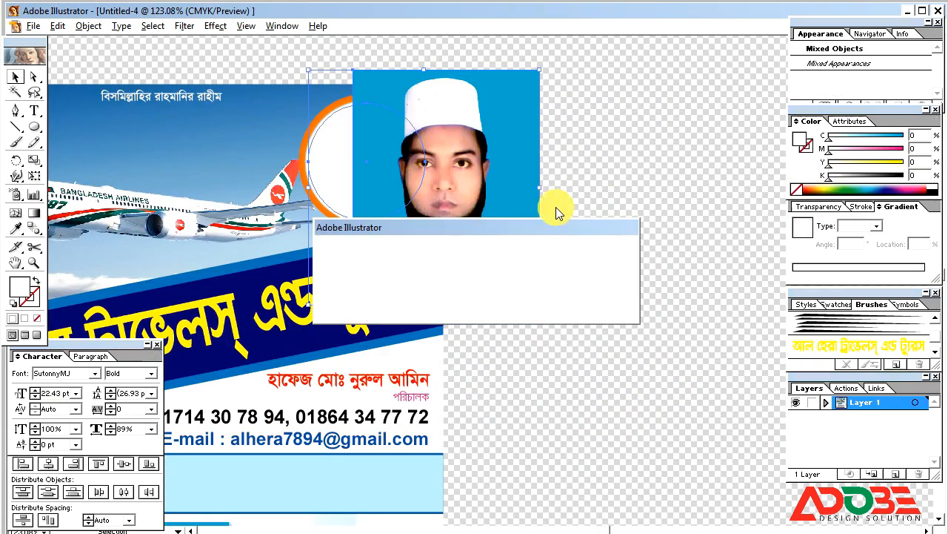
{"action": "left_click", "coordinate": [494, 310]}
{"action": "left_click_drag", "start_coordinate": [526, 259], "coordinate": [607, 391]}
{"action": "left_click", "coordinate": [608, 386]}
Shrink the portrait further and bring it onto the circle frame.
{"action": "left_click_drag", "start_coordinate": [641, 505], "coordinate": [479, 224]}
{"action": "left_click_drag", "start_coordinate": [435, 211], "coordinate": [489, 280]}
{"action": "left_click_drag", "start_coordinate": [539, 334], "coordinate": [528, 209]}
{"action": "left_click", "coordinate": [435, 159]}
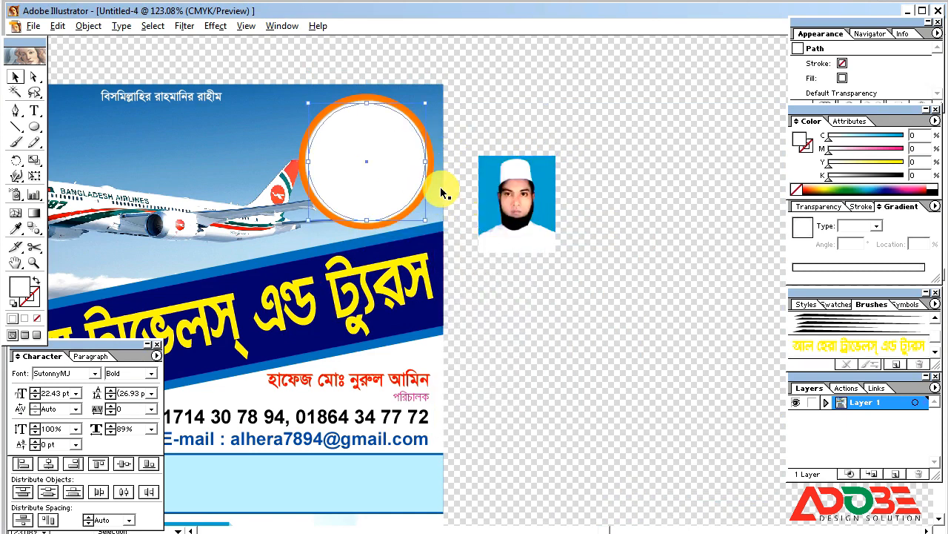
{"action": "left_click_drag", "start_coordinate": [516, 196], "coordinate": [413, 173]}
Resize the portrait inside the circle and centre the face within the frame.
{"action": "left_click", "coordinate": [33, 78]}
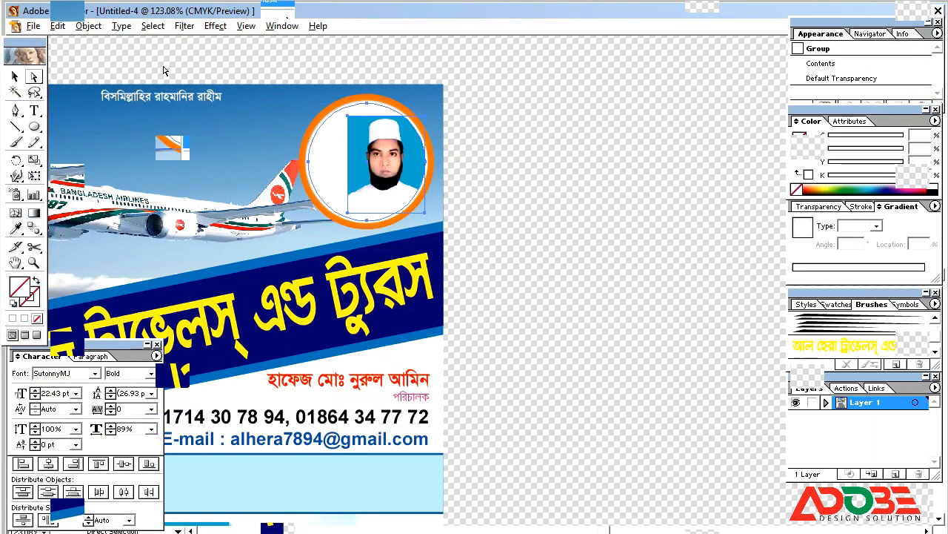
{"action": "left_click", "coordinate": [412, 158]}
{"action": "left_click_drag", "start_coordinate": [424, 213], "coordinate": [448, 230]}
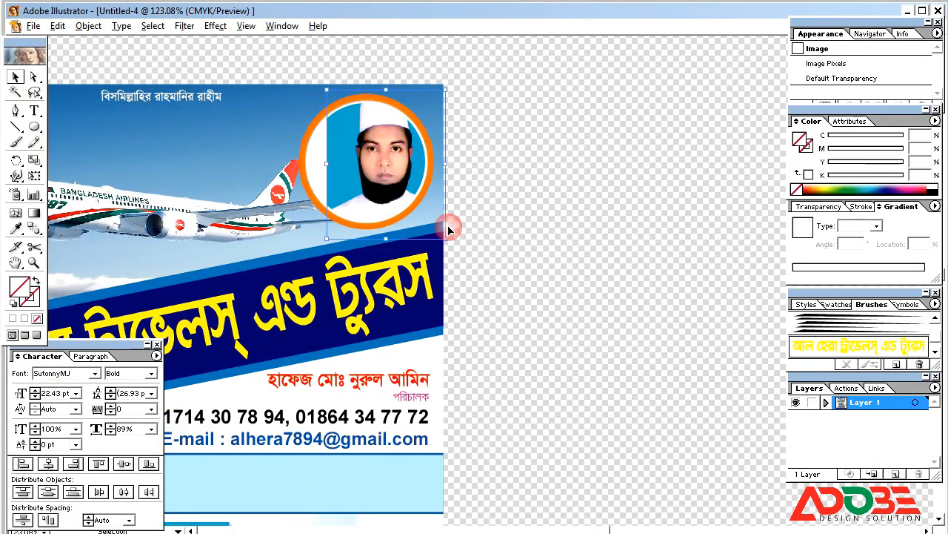
{"action": "left_click_drag", "start_coordinate": [355, 172], "coordinate": [337, 178]}
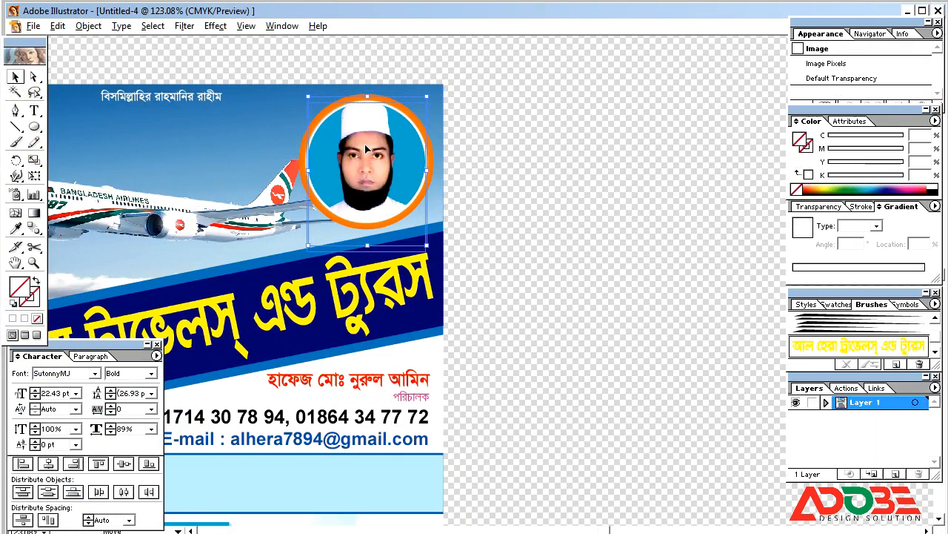
{"action": "left_click_drag", "start_coordinate": [366, 149], "coordinate": [363, 155]}
{"action": "left_click_drag", "start_coordinate": [421, 250], "coordinate": [415, 243]}
{"action": "left_click_drag", "start_coordinate": [369, 155], "coordinate": [368, 148]}
Reselect the clipped portrait group in the circle frame and zoom out to the whole card.
{"action": "left_click", "coordinate": [421, 164]}
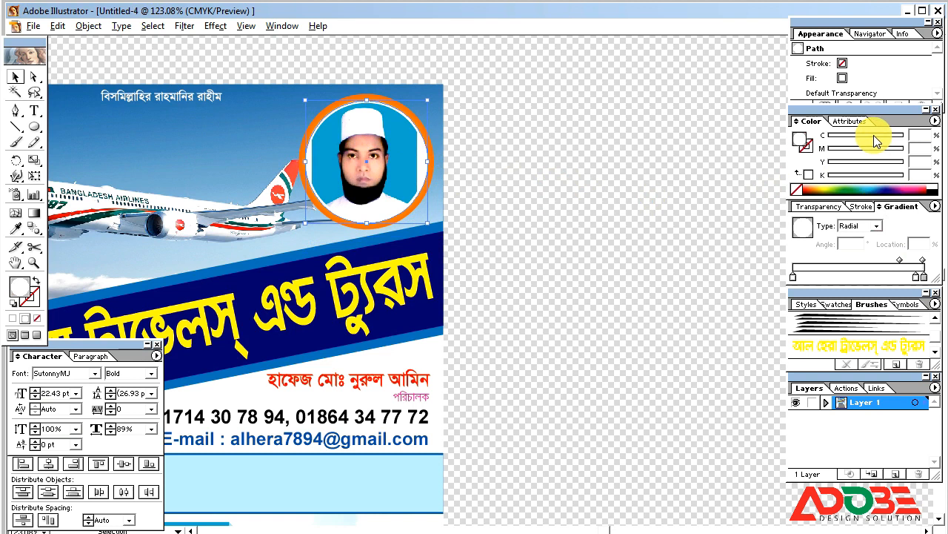
{"action": "left_click", "coordinate": [575, 159]}
{"action": "left_click", "coordinate": [408, 153]}
{"action": "left_click", "coordinate": [501, 191]}
{"action": "left_click", "coordinate": [408, 184]}
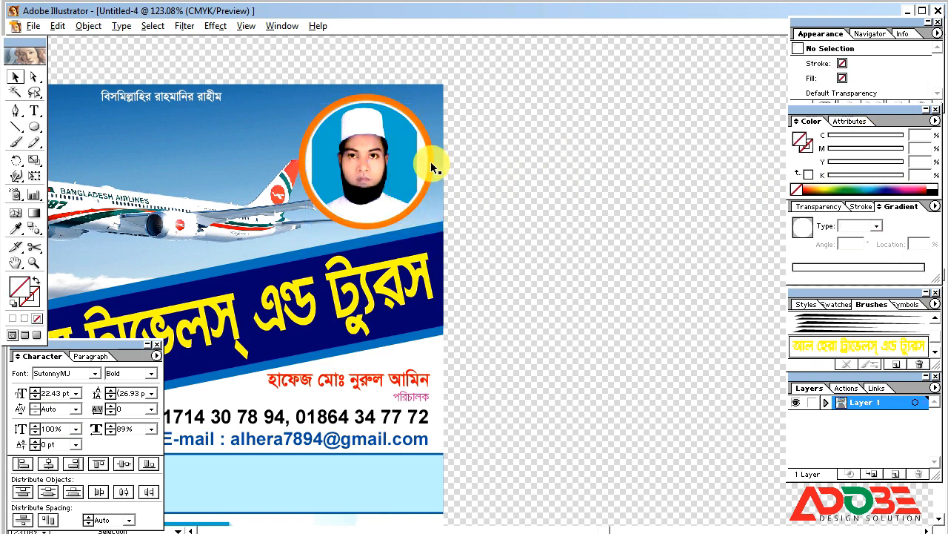
{"action": "key", "text": "ctrl+minus"}
{"action": "key", "text": "ctrl+minus"}
Select just the inner portrait image and enlarge it about its centre.
{"action": "left_click", "coordinate": [493, 251]}
{"action": "left_click", "coordinate": [417, 221]}
{"action": "left_click", "coordinate": [145, 105]}
{"action": "left_click", "coordinate": [33, 77]}
{"action": "left_click", "coordinate": [408, 214]}
{"action": "left_click", "coordinate": [16, 77]}
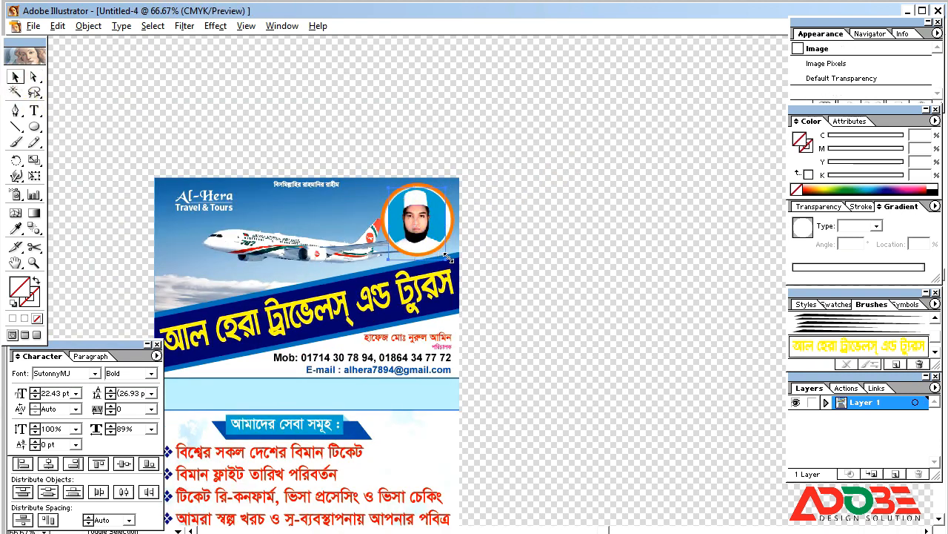
{"action": "left_click_drag", "start_coordinate": [445, 260], "coordinate": [449, 264]}
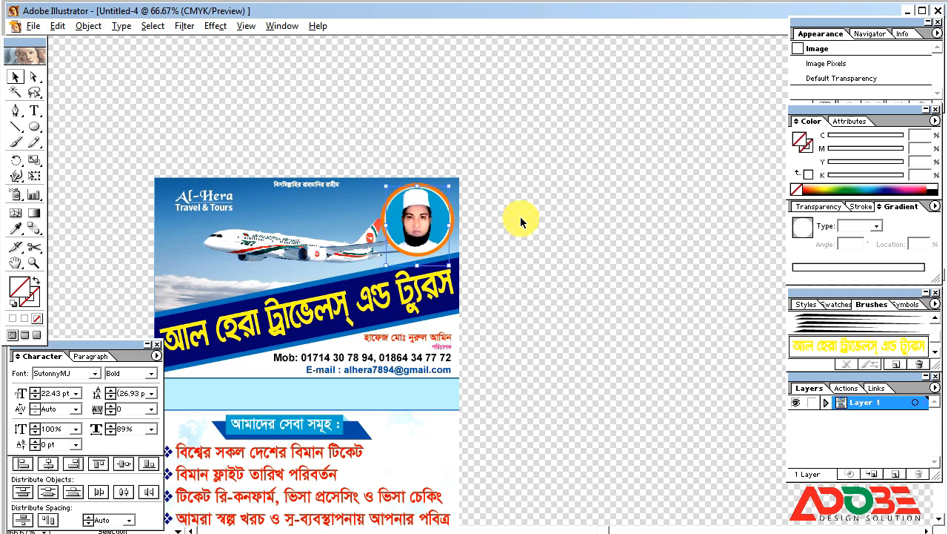
Select the Al-Hera Travel & Tours logo group and zoom in on it.
{"action": "key", "text": "ctrl+minus"}
{"action": "key", "text": "ctrl+minus"}
{"action": "key", "text": "ctrl+minus"}
{"action": "left_click", "coordinate": [516, 216]}
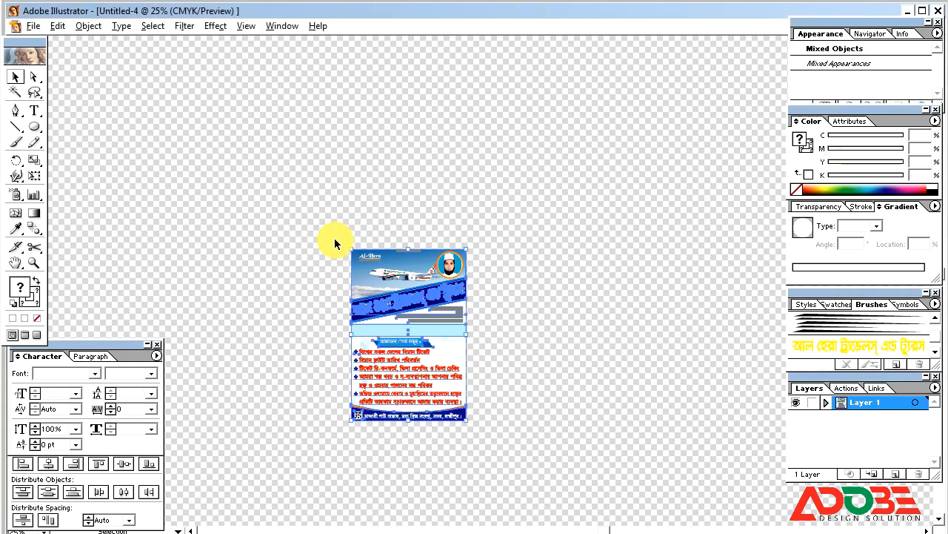
{"action": "left_click", "coordinate": [335, 241]}
{"action": "left_click_drag", "start_coordinate": [340, 236], "coordinate": [399, 286]}
{"action": "left_click", "coordinate": [426, 287]}
Add a Drop Shadow with live preview and a grey K 60 shadow colour.
{"action": "left_click", "coordinate": [215, 25]}
{"action": "mouse_move", "coordinate": [246, 170]}
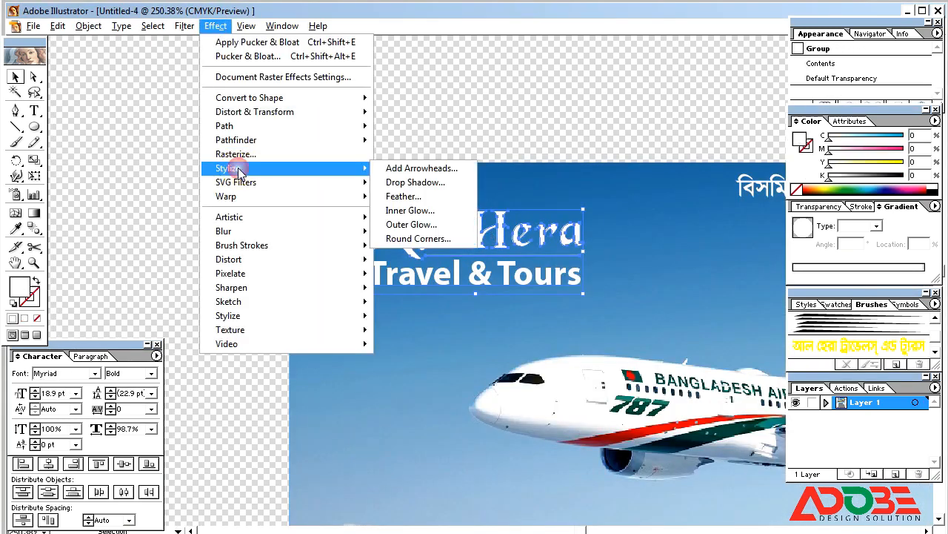
{"action": "left_click", "coordinate": [415, 185]}
{"action": "left_click", "coordinate": [568, 247]}
{"action": "left_click_drag", "start_coordinate": [539, 181], "coordinate": [707, 84]}
{"action": "left_click", "coordinate": [517, 229]}
{"action": "left_click", "coordinate": [561, 226]}
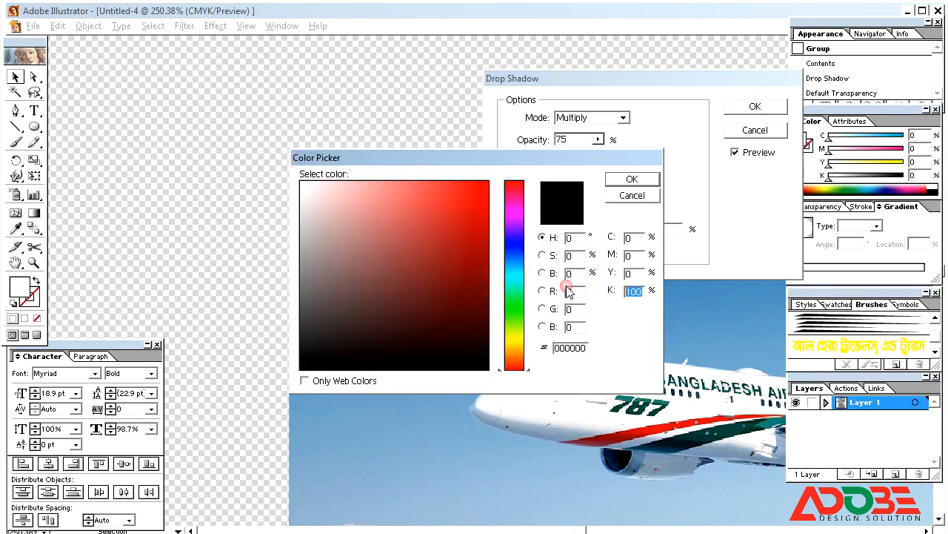
{"action": "key", "text": "Return"}
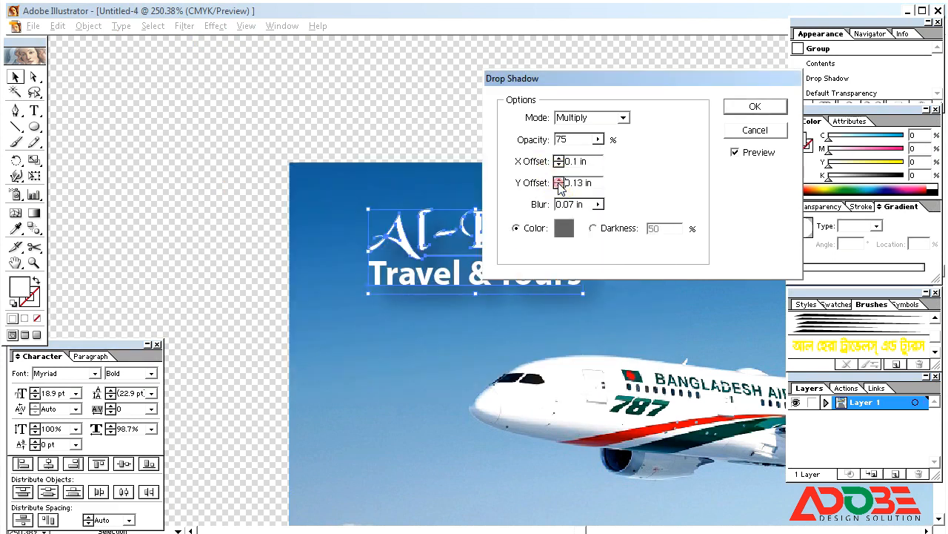
Set the shadow's X and Y offsets to 0, apply it, and return to 100% view.
{"action": "left_click", "coordinate": [559, 180]}
{"action": "left_click", "coordinate": [560, 186]}
{"action": "left_click", "coordinate": [559, 186]}
{"action": "left_click", "coordinate": [560, 164]}
{"action": "left_click", "coordinate": [754, 106]}
{"action": "left_click", "coordinate": [455, 83]}
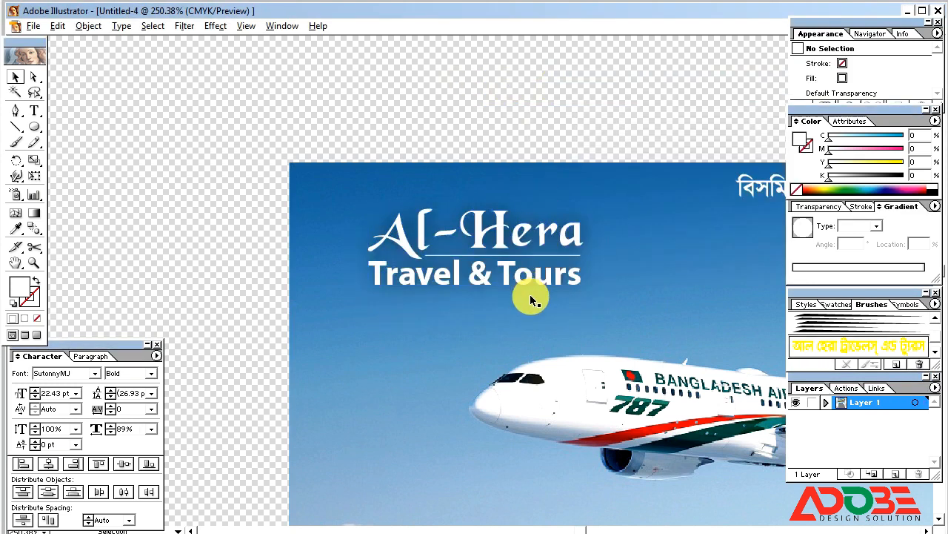
{"action": "key", "text": "ctrl+1"}
{"action": "left_click_drag", "start_coordinate": [706, 515], "coordinate": [483, 195]}
Draw a rounded rectangle on the light-blue band below the contact details, then deselect it.
{"action": "left_click_drag", "start_coordinate": [590, 286], "coordinate": [446, 145]}
{"action": "left_click_drag", "start_coordinate": [372, 213], "coordinate": [394, 248]}
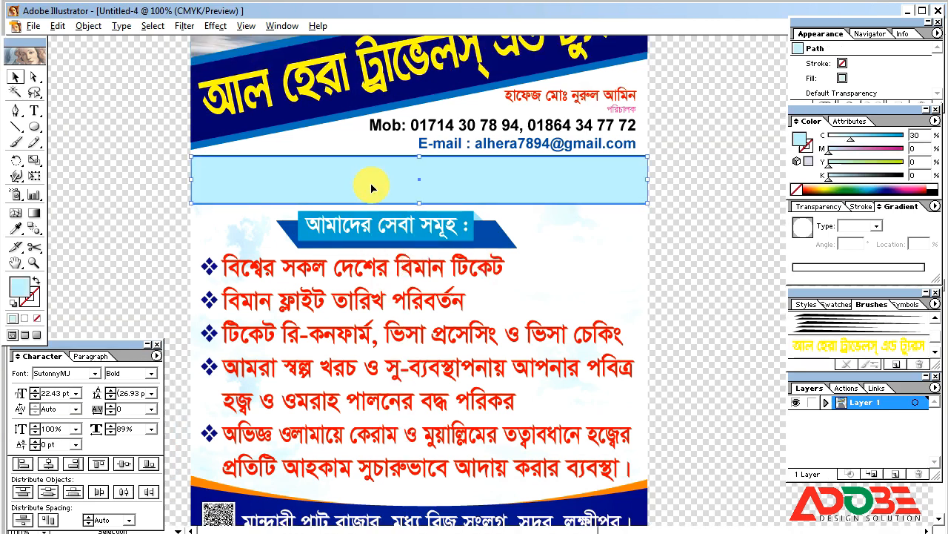
{"action": "left_click_drag", "start_coordinate": [34, 127], "coordinate": [66, 131]}
{"action": "left_click_drag", "start_coordinate": [221, 170], "coordinate": [297, 194]}
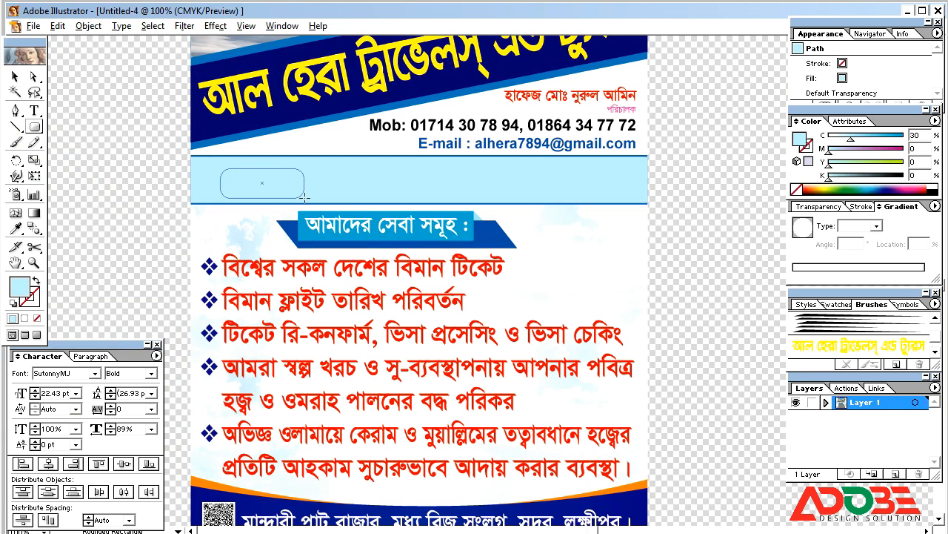
{"action": "left_click", "coordinate": [17, 80]}
{"action": "left_click", "coordinate": [164, 181]}
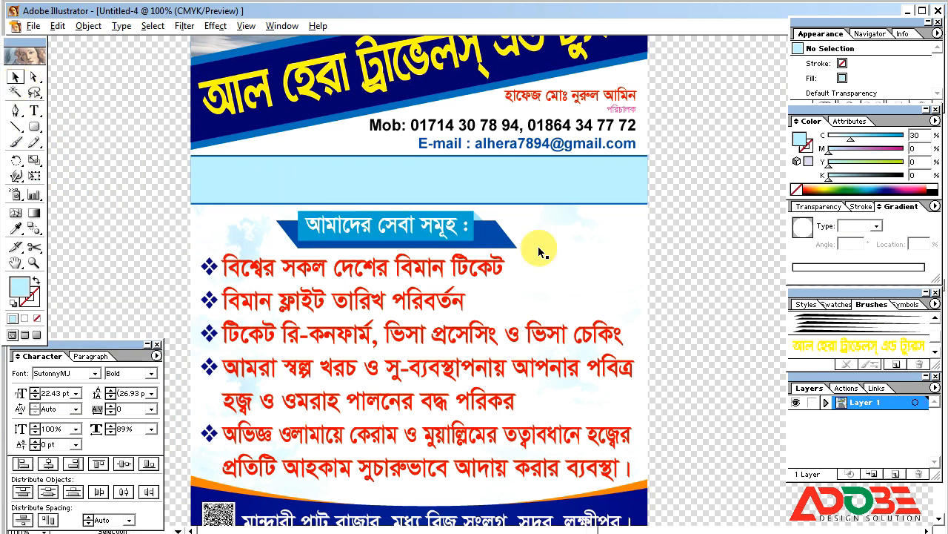
Draw a rectangle over the clouds just above the navy title band.
{"action": "key", "text": "alt+Tab"}
{"action": "key", "text": "ctrl+minus"}
{"action": "key", "text": "ctrl+minus"}
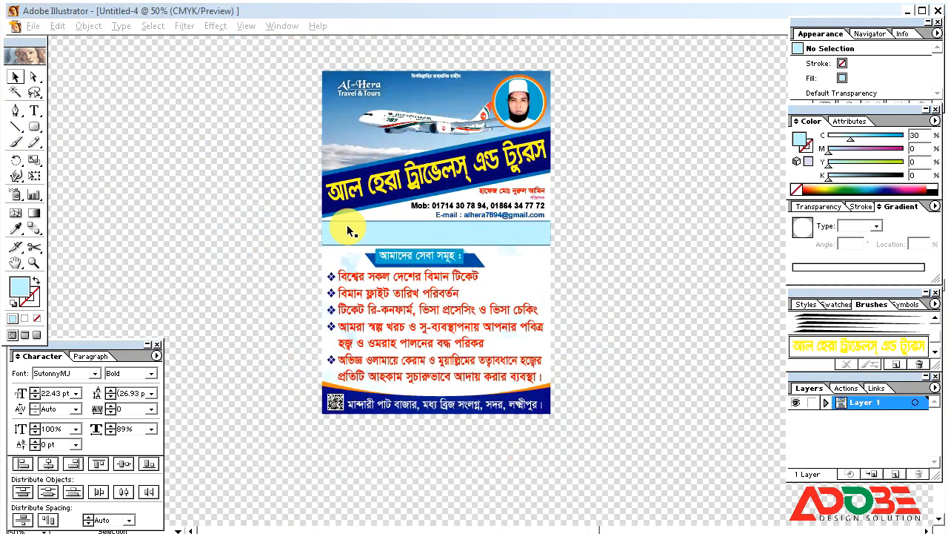
{"action": "left_click", "coordinate": [349, 228]}
{"action": "key", "text": "ctrl+space"}
{"action": "left_click_drag", "start_coordinate": [301, 123], "coordinate": [479, 211]}
{"action": "left_click", "coordinate": [37, 128]}
{"action": "left_click_drag", "start_coordinate": [37, 127], "coordinate": [45, 129]}
{"action": "left_click_drag", "start_coordinate": [320, 217], "coordinate": [521, 260]}
Colour the bar red with M and Y at 100 and tilt it parallel to the blue band.
{"action": "left_click", "coordinate": [21, 79]}
{"action": "left_click_drag", "start_coordinate": [886, 150], "coordinate": [905, 162]}
{"action": "left_click_drag", "start_coordinate": [517, 235], "coordinate": [513, 198]}
{"action": "left_click_drag", "start_coordinate": [489, 234], "coordinate": [508, 215]}
Type the Bengali tagline এখন নতুন স্থানে in the GoomtiMJ font and make it white.
{"action": "left_click", "coordinate": [36, 114]}
{"action": "left_click", "coordinate": [114, 214]}
{"action": "type", "text": "sdfs"}
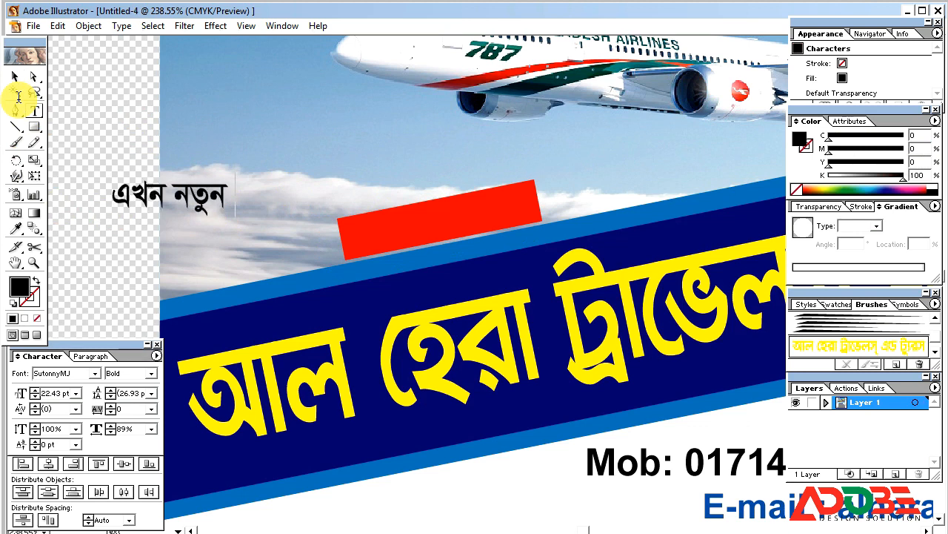
{"action": "left_click", "coordinate": [15, 76]}
{"action": "left_click", "coordinate": [68, 373]}
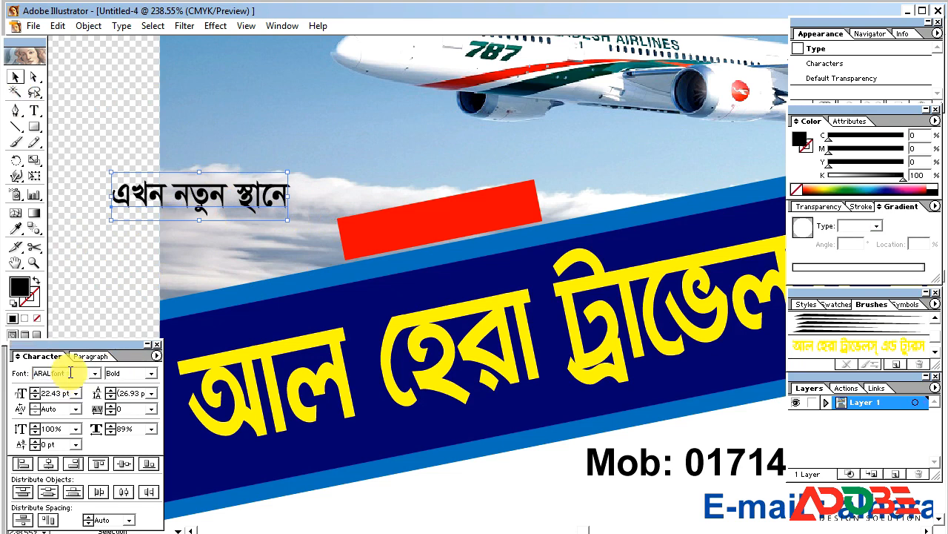
{"action": "key", "text": "Return"}
{"action": "left_click_drag", "start_coordinate": [868, 176], "coordinate": [830, 176]}
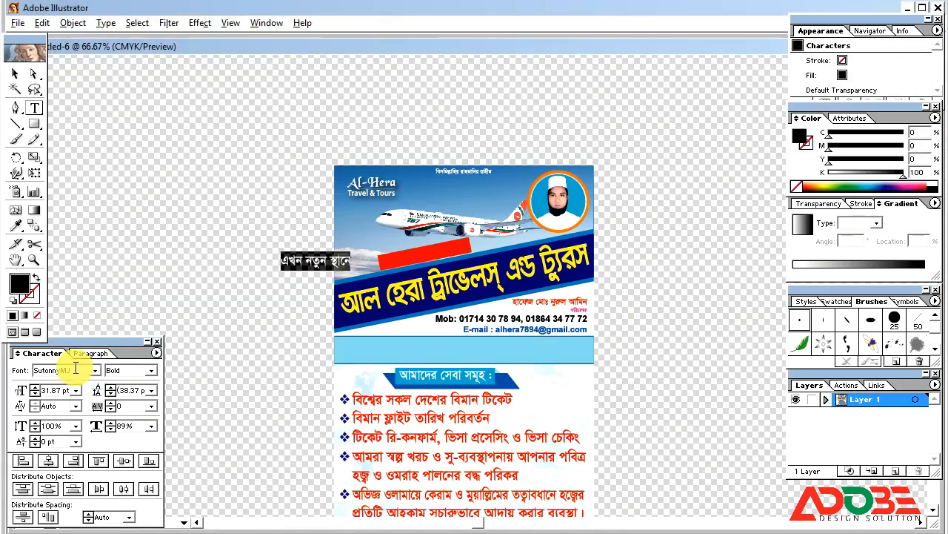
{"action": "left_click", "coordinate": [77, 369]}
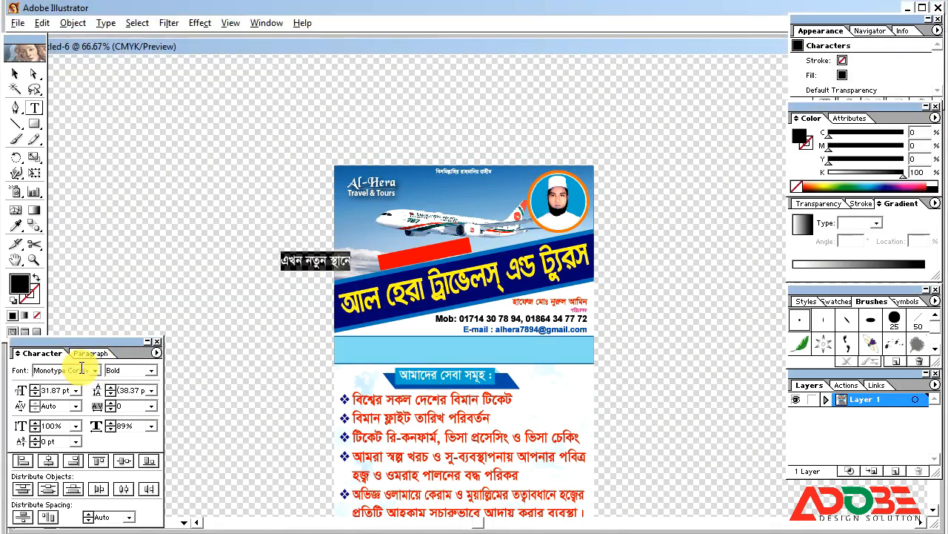
Rotate the tagline to the bar's tilt and place it, white, on the red bar.
{"action": "left_click", "coordinate": [15, 74]}
{"action": "left_click_drag", "start_coordinate": [360, 247], "coordinate": [348, 229]}
{"action": "left_click_drag", "start_coordinate": [447, 248], "coordinate": [474, 232]}
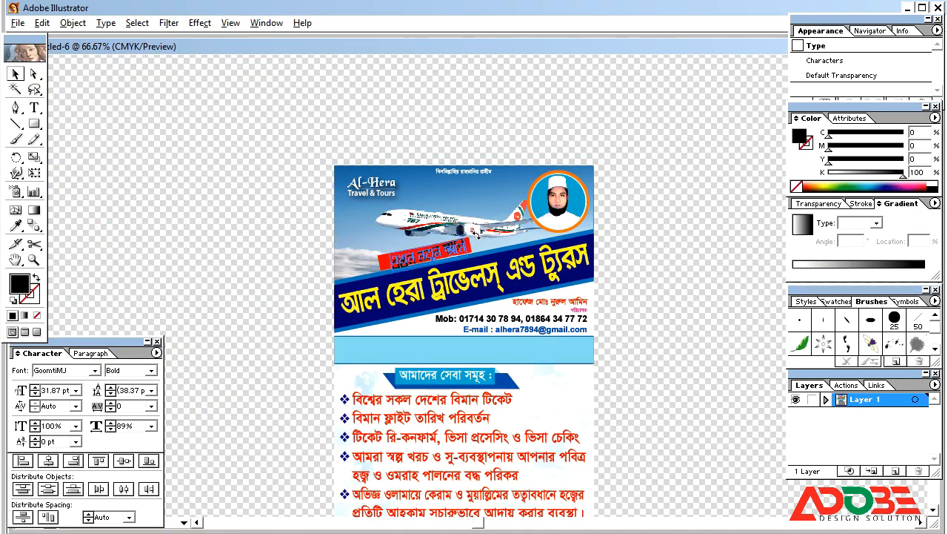
{"action": "left_click_drag", "start_coordinate": [850, 177], "coordinate": [815, 178]}
{"action": "left_click", "coordinate": [681, 200]}
Draw a vertical line at the red bar's left end and reselect the tagline.
{"action": "left_click_drag", "start_coordinate": [323, 218], "coordinate": [529, 275]}
{"action": "left_click", "coordinate": [512, 276]}
{"action": "left_click", "coordinate": [15, 123]}
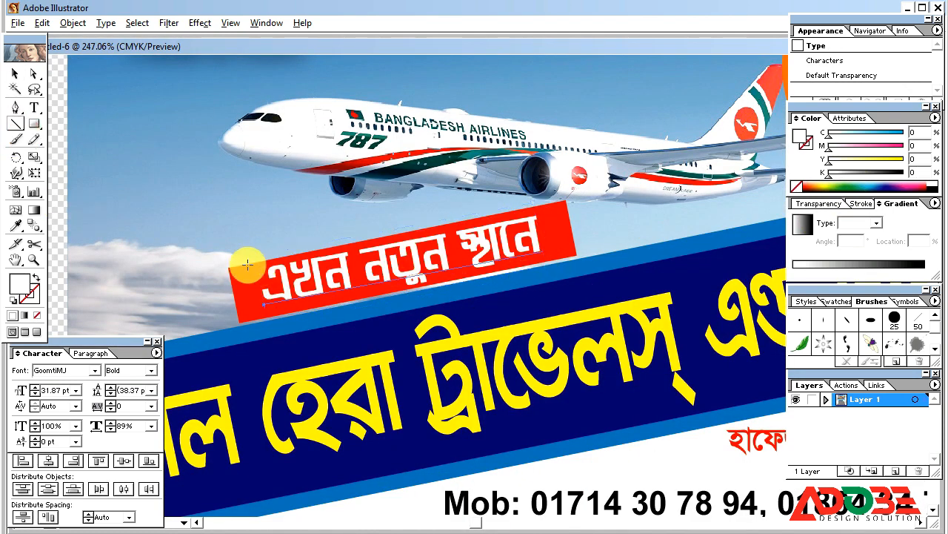
{"action": "mouse_move", "coordinate": [253, 259]}
{"action": "left_mouse_down"}
{"action": "mouse_move", "coordinate": [249, 304]}
{"action": "mouse_move", "coordinate": [275, 322]}
{"action": "left_mouse_up"}
{"action": "left_click", "coordinate": [14, 74]}
{"action": "left_click", "coordinate": [272, 314]}
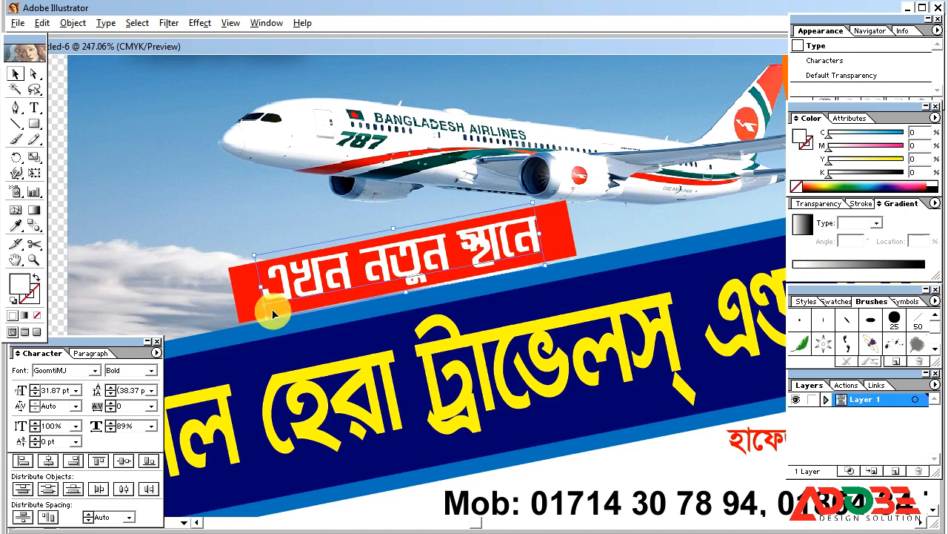
Draw a hexagon with the Polygon tool beside the services heading below the light-blue band.
{"action": "key", "text": "ctrl+minus"}
{"action": "key", "text": "ctrl+minus"}
{"action": "key", "text": "ctrl+minus"}
{"action": "key", "text": "ctrl+minus"}
{"action": "key", "text": "ctrl+minus"}
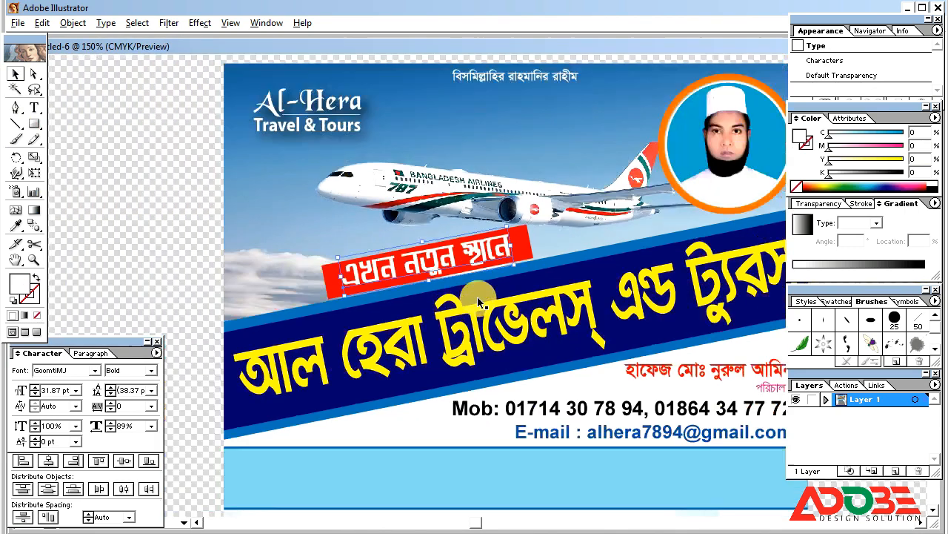
{"action": "left_click", "coordinate": [646, 264]}
{"action": "left_click_drag", "start_coordinate": [641, 363], "coordinate": [566, 302]}
{"action": "left_click_drag", "start_coordinate": [415, 296], "coordinate": [546, 369]}
{"action": "left_click_drag", "start_coordinate": [37, 133], "coordinate": [111, 126]}
{"action": "mouse_move", "coordinate": [598, 363]}
{"action": "left_mouse_down"}
{"action": "mouse_move", "coordinate": [595, 344]}
{"action": "mouse_move", "coordinate": [571, 370]}
{"action": "mouse_move", "coordinate": [500, 373]}
{"action": "mouse_move", "coordinate": [453, 356]}
{"action": "left_mouse_up"}
{"action": "left_click", "coordinate": [16, 73]}
Size and position the hexagon, fill it Cyan 100, and swap the fill to a stroke.
{"action": "left_click_drag", "start_coordinate": [597, 357], "coordinate": [604, 378]}
{"action": "left_click_drag", "start_coordinate": [525, 298], "coordinate": [521, 327]}
{"action": "left_click_drag", "start_coordinate": [858, 137], "coordinate": [924, 139]}
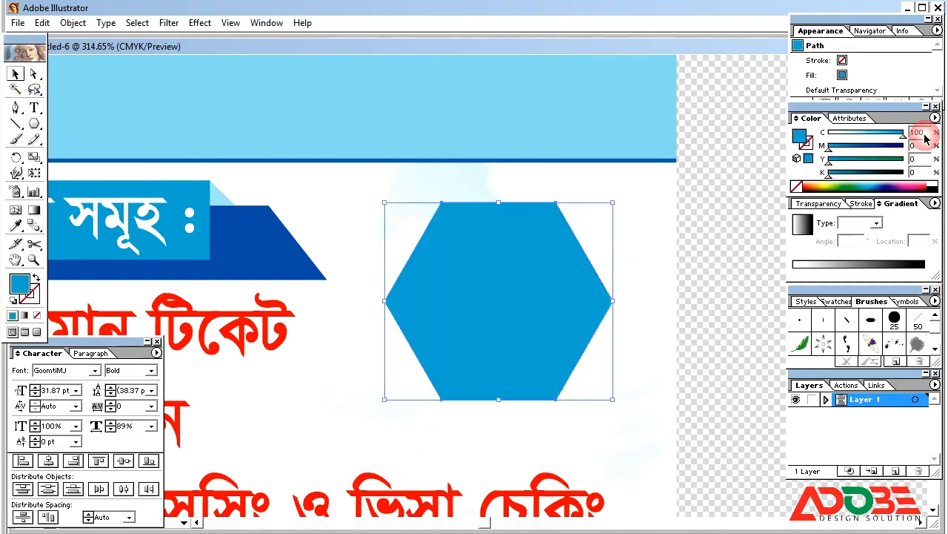
{"action": "left_click_drag", "start_coordinate": [613, 400], "coordinate": [601, 399]}
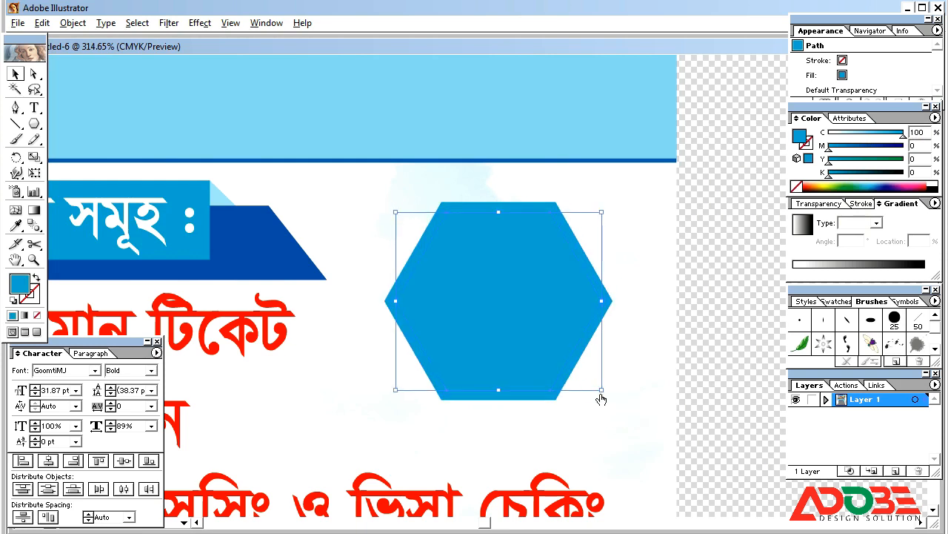
{"action": "key", "text": "shift+x"}
{"action": "left_click", "coordinate": [766, 148]}
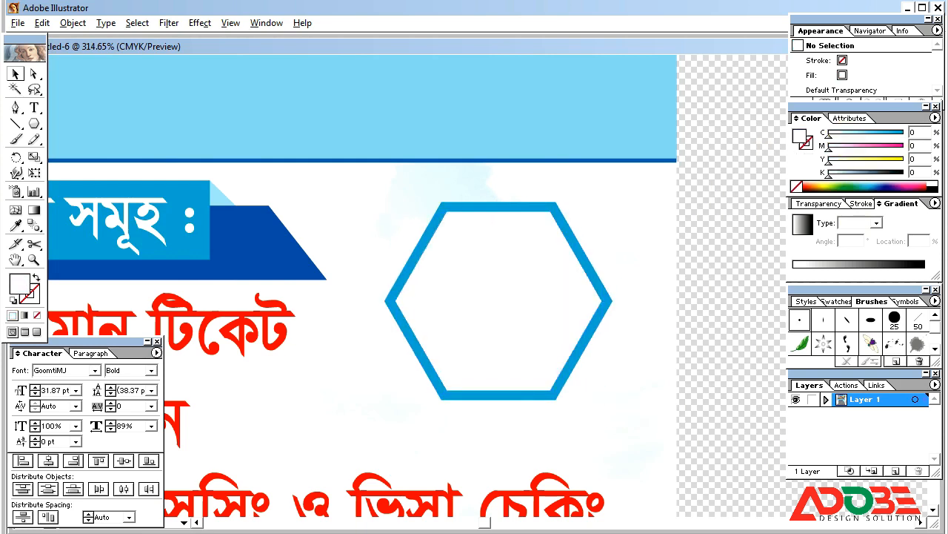
{"action": "left_click", "coordinate": [559, 420]}
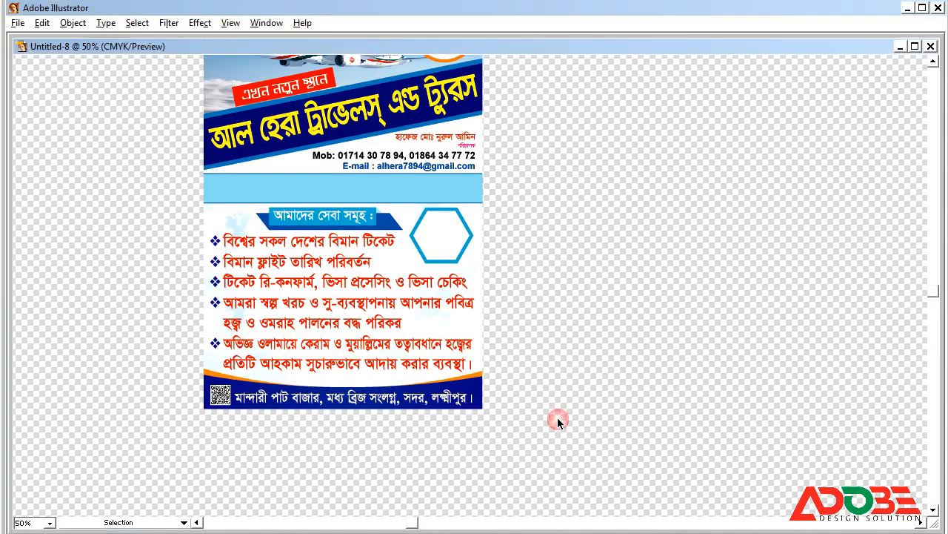
{"action": "key", "text": "ctrl+minus"}
{"action": "key", "text": "ctrl+minus"}
Divide the red bar along a vertical line at its left end and delete the slanted tip.
{"action": "left_click_drag", "start_coordinate": [300, 151], "coordinate": [465, 224]}
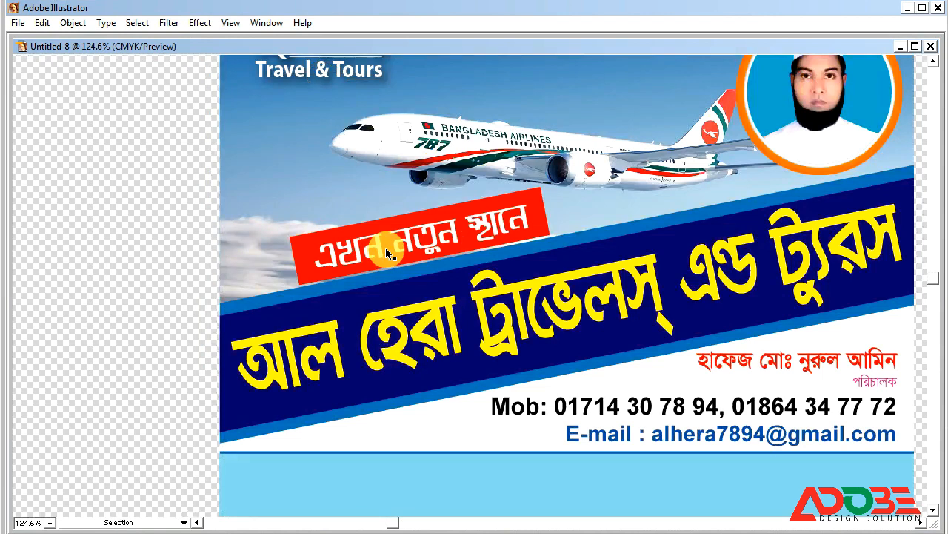
{"action": "key", "text": "Tab"}
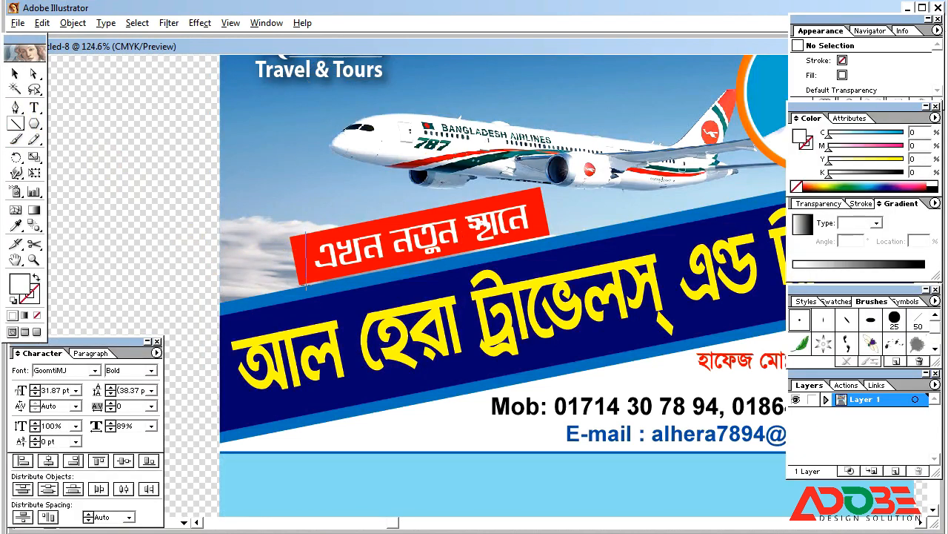
{"action": "left_click_drag", "start_coordinate": [306, 286], "coordinate": [305, 285]}
{"action": "left_click", "coordinate": [15, 75]}
{"action": "left_click", "coordinate": [544, 218], "text": "shift"}
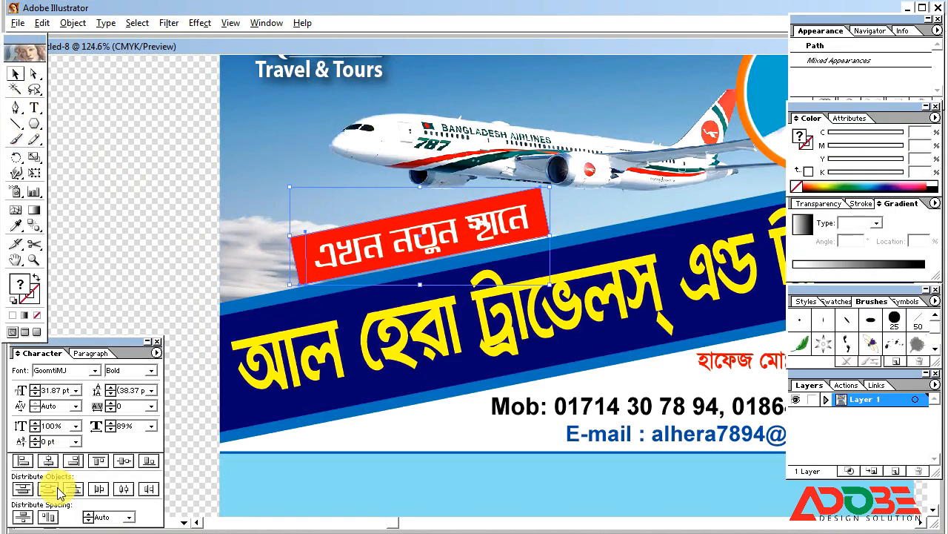
{"action": "left_click", "coordinate": [142, 512]}
{"action": "left_click", "coordinate": [130, 440]}
{"action": "left_click", "coordinate": [18, 487]}
{"action": "right_click", "coordinate": [325, 252]}
{"action": "left_click", "coordinate": [352, 293]}
{"action": "left_click", "coordinate": [301, 249]}
{"action": "key", "text": "Delete"}
{"action": "left_click", "coordinate": [412, 235]}
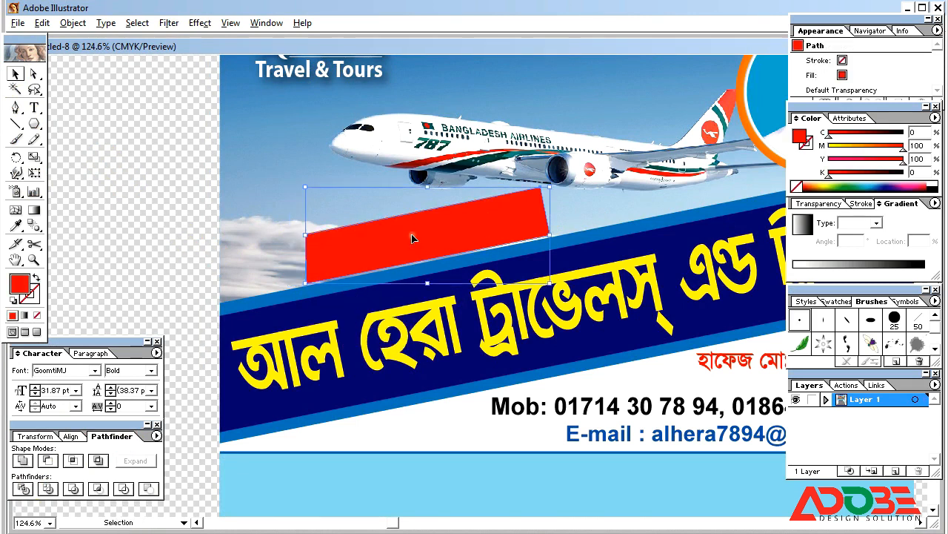
Cut the red bar's right end the same way and delete the right sliver.
{"action": "left_click", "coordinate": [16, 124]}
{"action": "mouse_move", "coordinate": [536, 188]}
{"action": "left_mouse_down"}
{"action": "mouse_move", "coordinate": [543, 224]}
{"action": "mouse_move", "coordinate": [531, 256]}
{"action": "left_mouse_up"}
{"action": "left_click", "coordinate": [16, 75]}
{"action": "key", "text": "ctrl+a"}
{"action": "left_click", "coordinate": [21, 486]}
{"action": "right_click", "coordinate": [499, 207]}
{"action": "left_click", "coordinate": [531, 250]}
{"action": "left_click", "coordinate": [491, 223], "text": "shift"}
{"action": "key", "text": "Delete"}
{"action": "left_click", "coordinate": [501, 224]}
Switch to Outline view with Ctrl+Y to inspect the trimmed bar and tagline.
{"action": "key", "text": "ctrl+y"}
{"action": "left_click", "coordinate": [500, 224]}
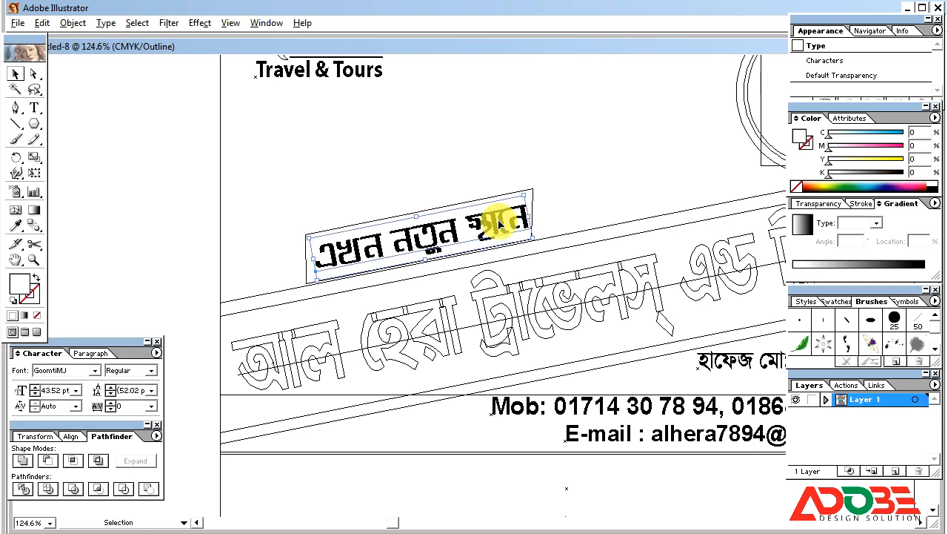
{"action": "left_click", "coordinate": [354, 307]}
{"action": "key", "text": "ctrl+minus"}
{"action": "key", "text": "ctrl+minus"}
{"action": "key", "text": "ctrl+minus"}
{"action": "key", "text": "ctrl+minus"}
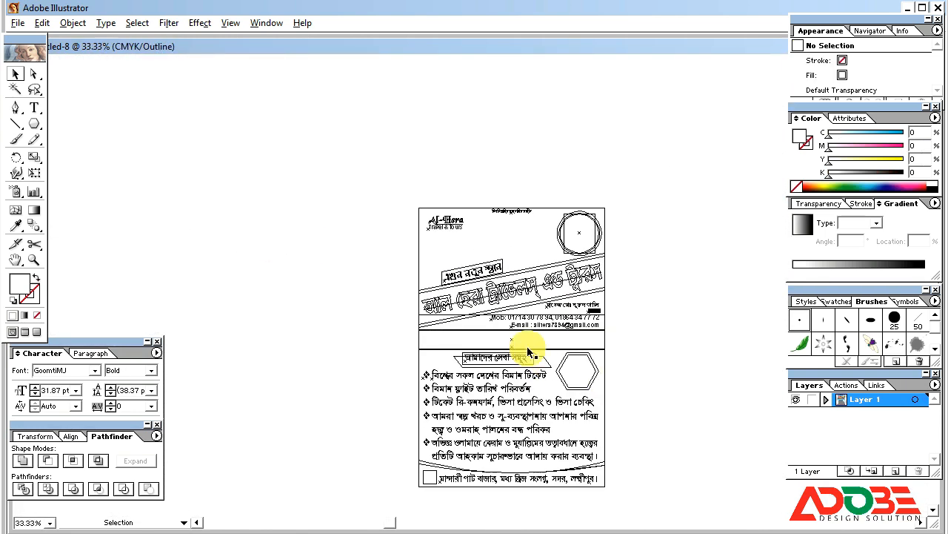
Color the outer hexagon orange with cyan 0, magenta 50 and yellow 100.
{"action": "left_click_drag", "start_coordinate": [528, 351], "coordinate": [614, 405]}
{"action": "key", "text": "ctrl+y"}
{"action": "left_click", "coordinate": [611, 292]}
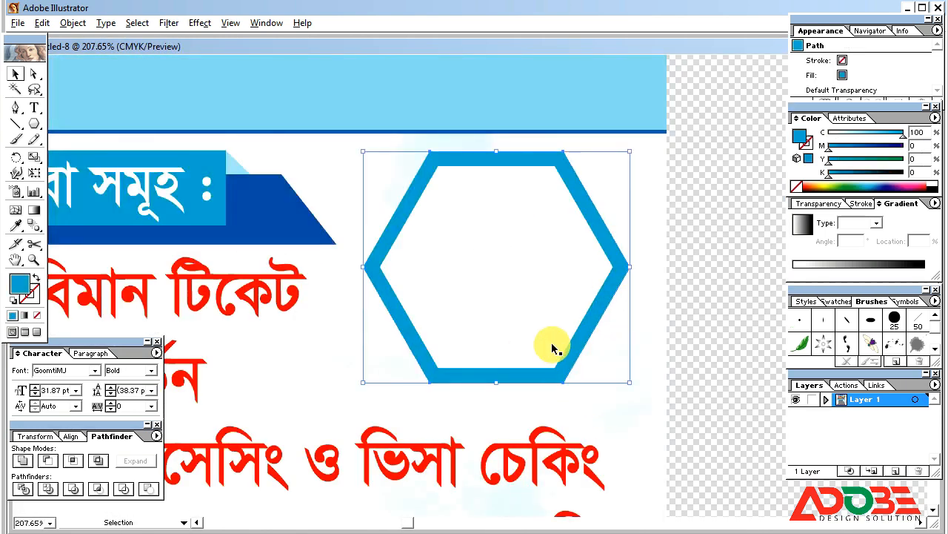
{"action": "left_click_drag", "start_coordinate": [846, 134], "coordinate": [827, 134]}
{"action": "left_click_drag", "start_coordinate": [830, 147], "coordinate": [906, 147]}
{"action": "left_click_drag", "start_coordinate": [829, 161], "coordinate": [852, 157]}
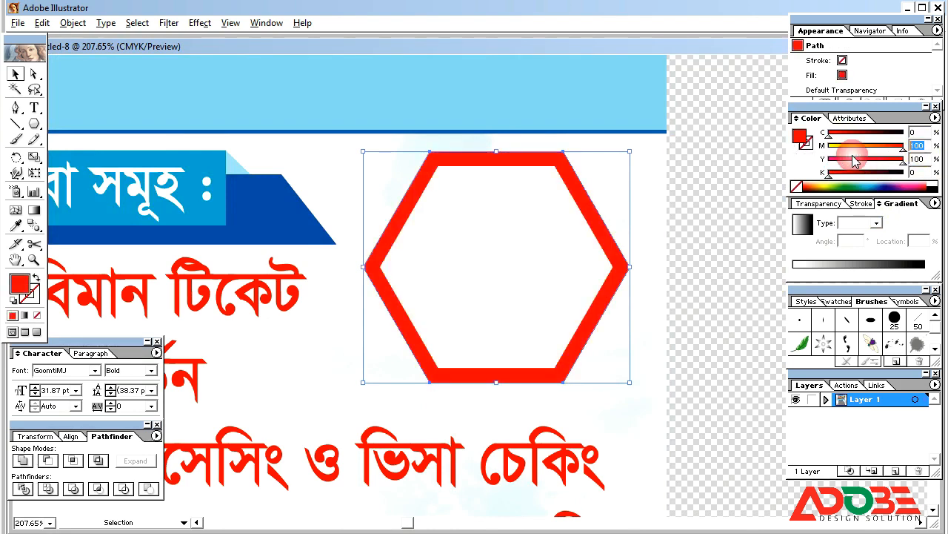
{"action": "type", "text": "50"}
{"action": "key", "text": "Tab"}
Scale up the inner white hexagon until only a thin orange border shows.
{"action": "left_click", "coordinate": [538, 298]}
{"action": "left_click_drag", "start_coordinate": [614, 368], "coordinate": [623, 376]}
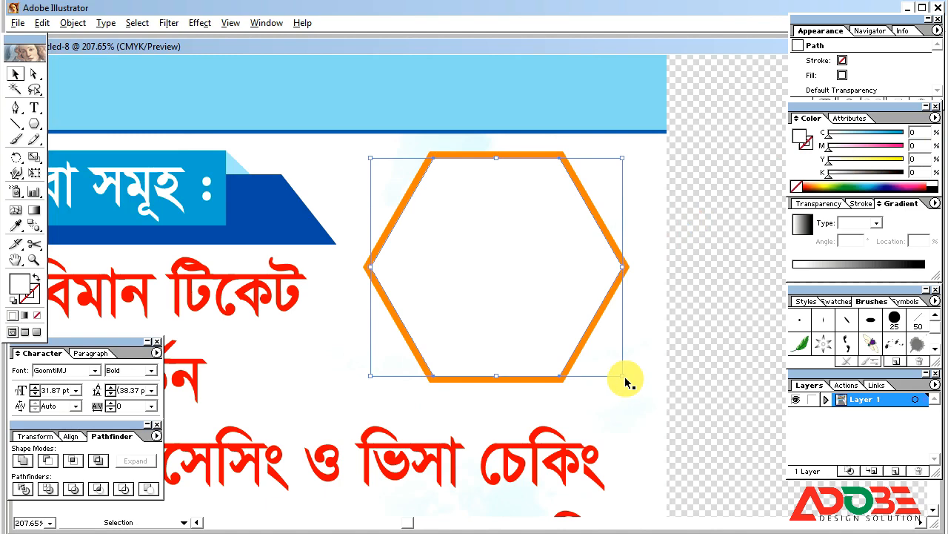
{"action": "left_click", "coordinate": [712, 303]}
{"action": "key", "text": "ctrl+minus"}
{"action": "key", "text": "ctrl+minus"}
{"action": "key", "text": "ctrl+minus"}
{"action": "key", "text": "ctrl+minus"}
{"action": "key", "text": "ctrl+minus"}
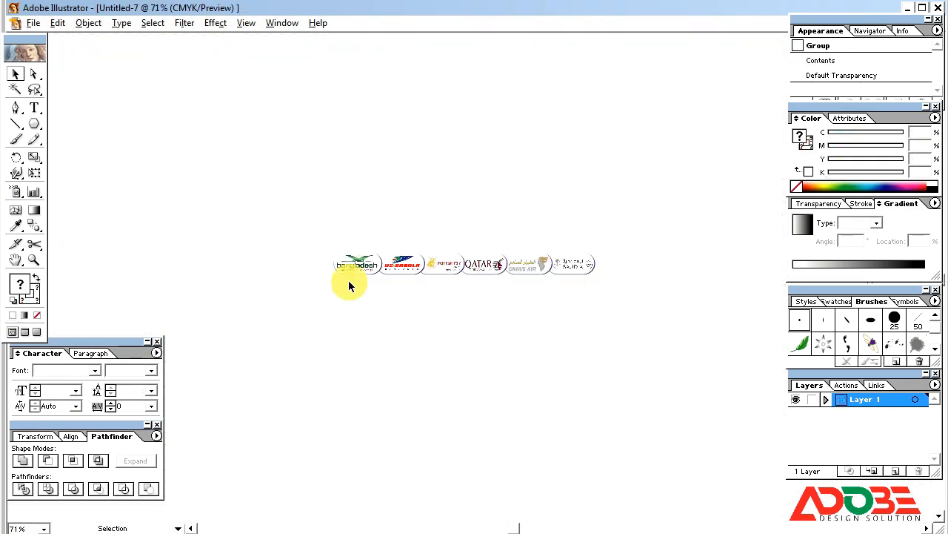
Move the airline logo row from Untitled-7 into Untitled-9, scaled to fit the light blue strip.
{"action": "left_click_drag", "start_coordinate": [315, 234], "coordinate": [669, 328]}
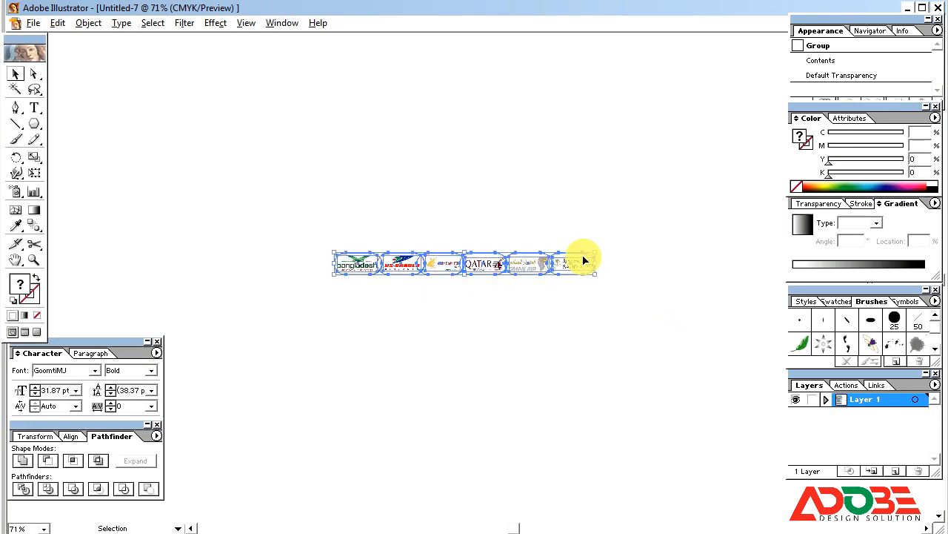
{"action": "key", "text": "ctrl+x"}
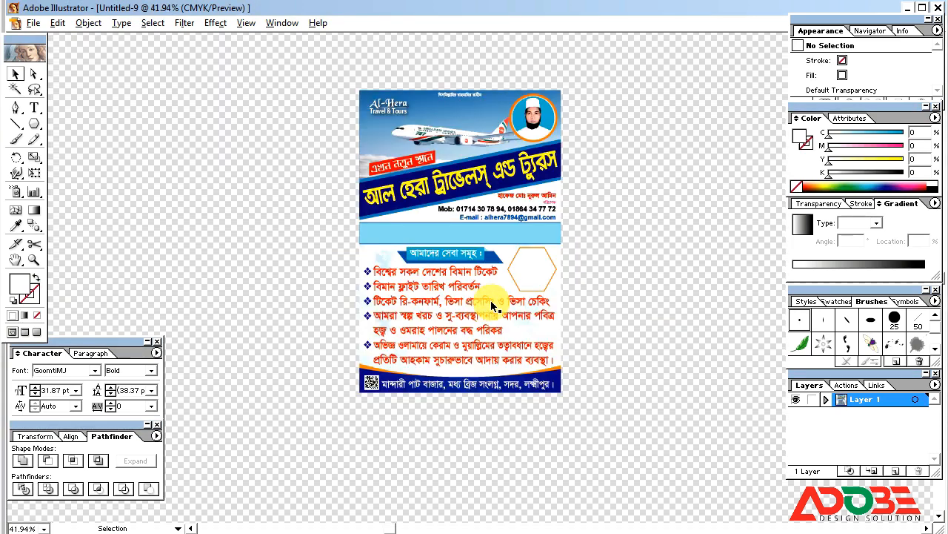
{"action": "key", "text": "ctrl+v"}
{"action": "left_click_drag", "start_coordinate": [548, 288], "coordinate": [555, 250]}
{"action": "left_click_drag", "start_coordinate": [298, 169], "coordinate": [641, 339]}
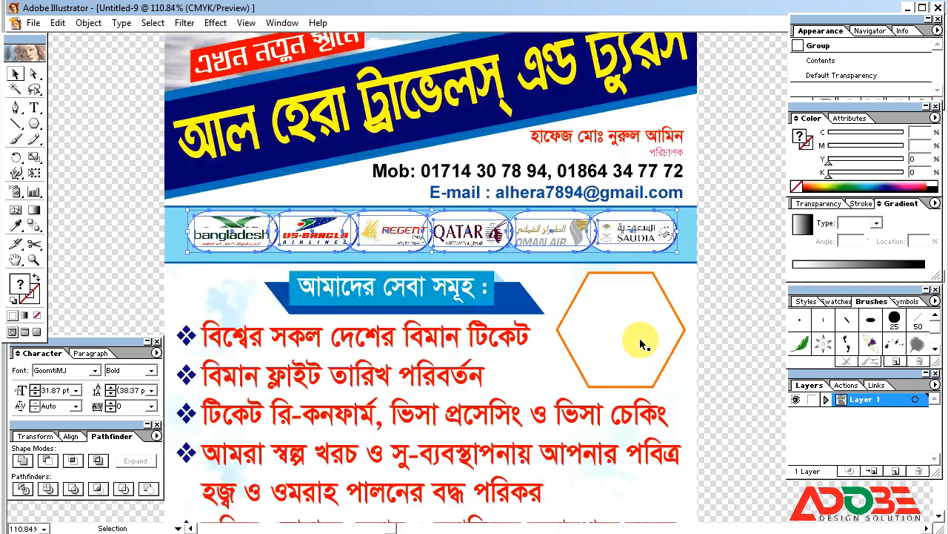
{"action": "left_click", "coordinate": [724, 235]}
{"action": "key", "text": "ctrl+minus"}
{"action": "key", "text": "ctrl+minus"}
{"action": "key", "text": "ctrl+minus"}
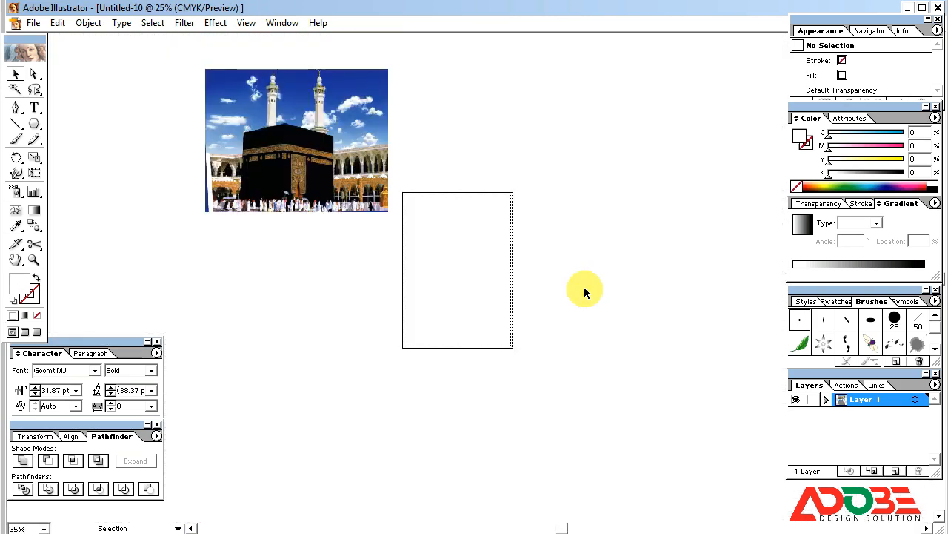
Take the Kaaba photo out of Untitled-10 and close that document without saving.
{"action": "left_click", "coordinate": [296, 163]}
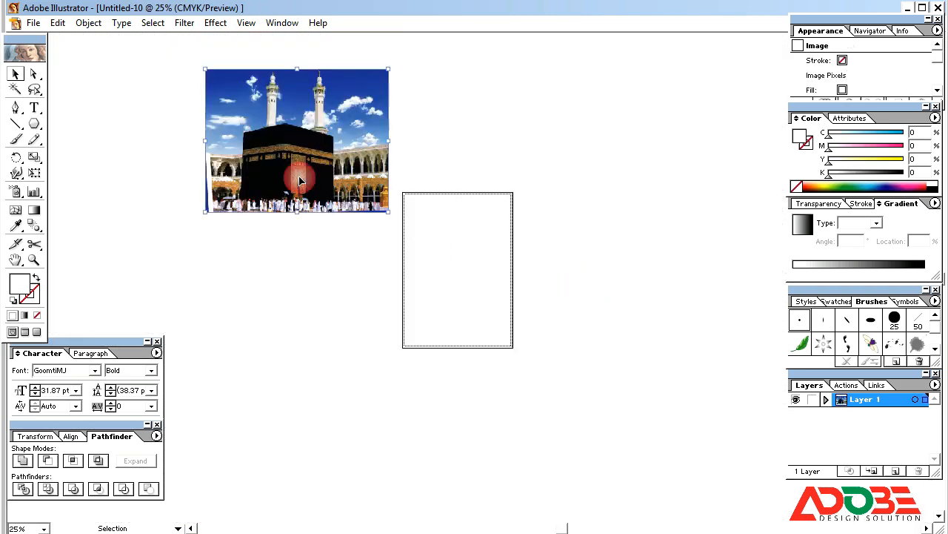
{"action": "key", "text": "Delete"}
{"action": "key", "text": "ctrl+w"}
{"action": "left_click", "coordinate": [478, 304]}
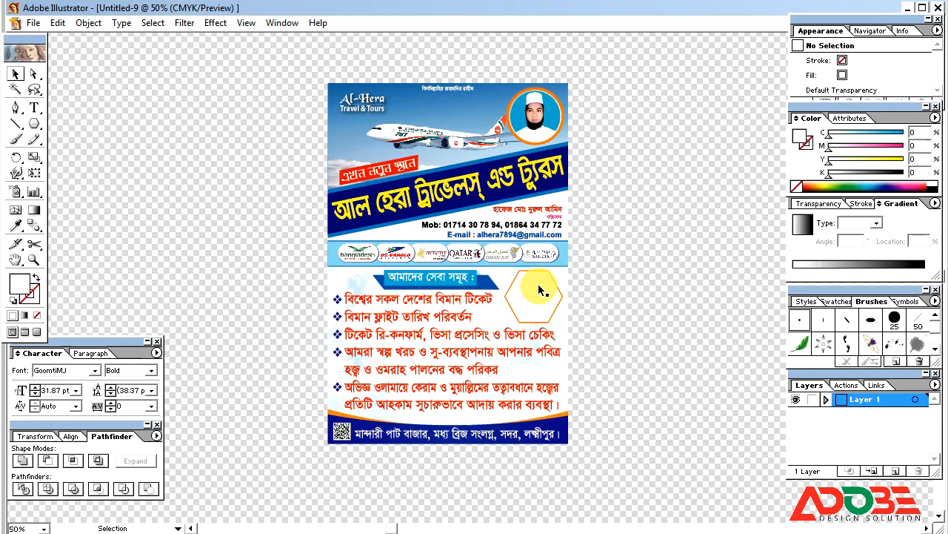
Paste the Kaaba photo, shrink it and position it over the hexagon.
{"action": "key", "text": "ctrl+v"}
{"action": "left_click_drag", "start_coordinate": [289, 136], "coordinate": [358, 180]}
{"action": "left_click_drag", "start_coordinate": [434, 252], "coordinate": [435, 250]}
{"action": "left_click_drag", "start_coordinate": [470, 282], "coordinate": [584, 313]}
{"action": "left_click_drag", "start_coordinate": [492, 257], "coordinate": [585, 333]}
{"action": "left_click_drag", "start_coordinate": [643, 321], "coordinate": [457, 263]}
Bring the white hexagon in front of the photo and make a clipping mask from both.
{"action": "left_click", "coordinate": [342, 272]}
{"action": "left_click", "coordinate": [699, 97]}
{"action": "left_click", "coordinate": [343, 237]}
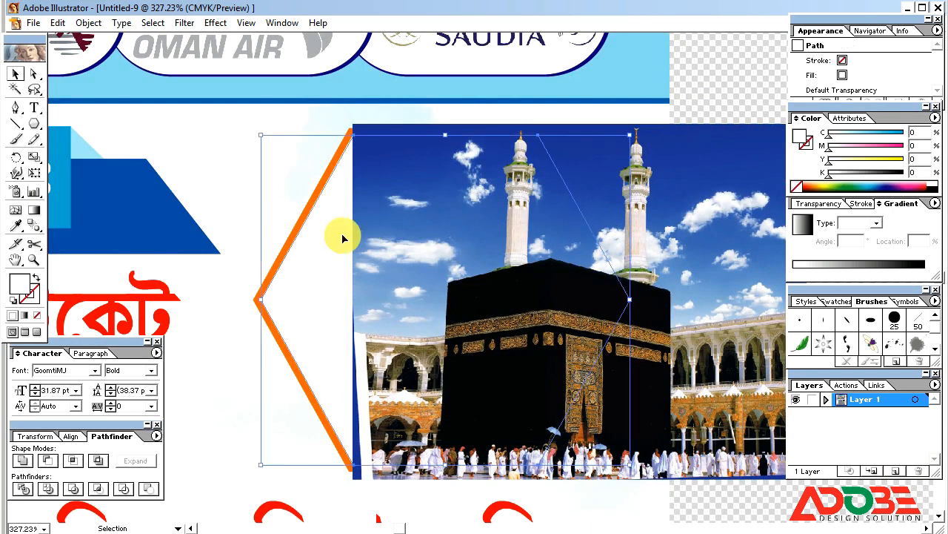
{"action": "left_click", "coordinate": [345, 227]}
{"action": "key", "text": "ctrl+shift+bracketright"}
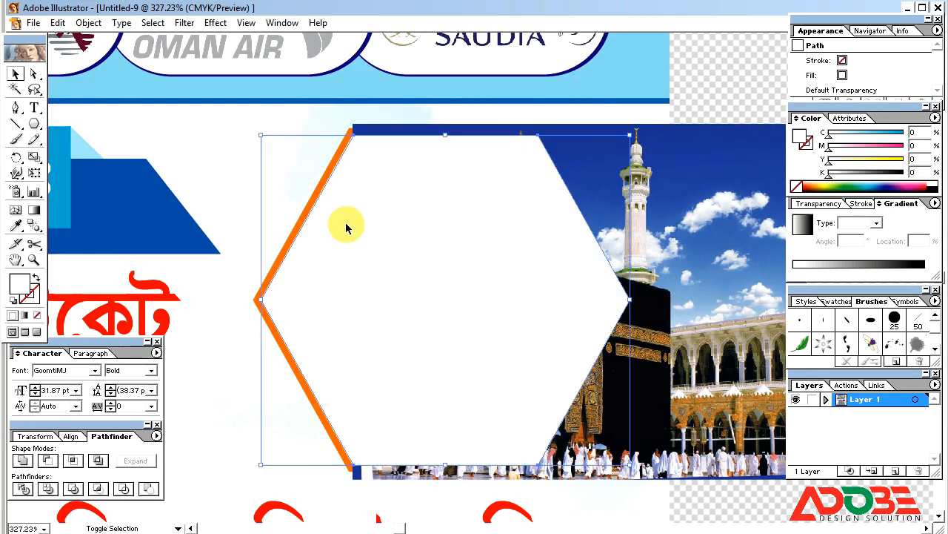
{"action": "left_click", "coordinate": [691, 190]}
{"action": "left_click", "coordinate": [585, 212], "text": "shift"}
{"action": "right_click", "coordinate": [519, 229]}
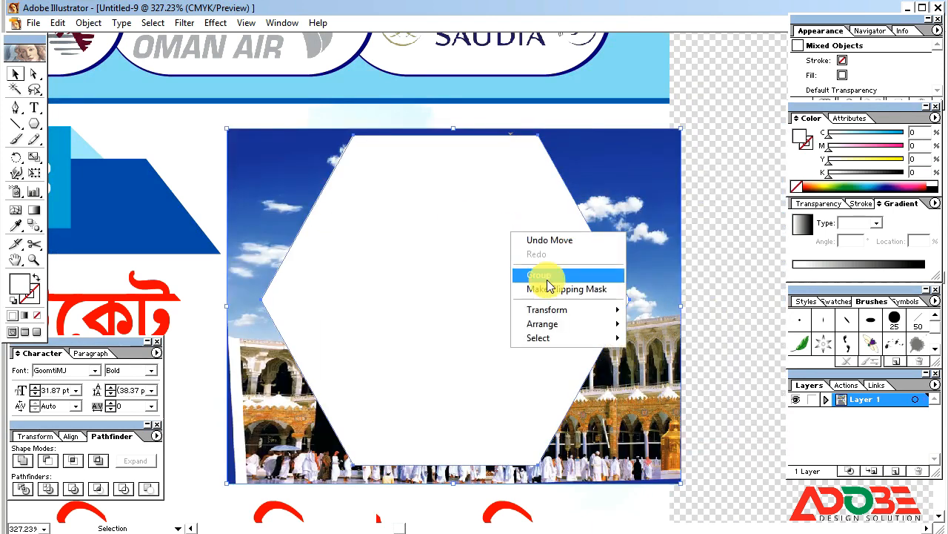
{"action": "left_click", "coordinate": [547, 275]}
{"action": "left_click", "coordinate": [656, 257]}
{"action": "key", "text": "ctrl+minus"}
{"action": "key", "text": "ctrl+minus"}
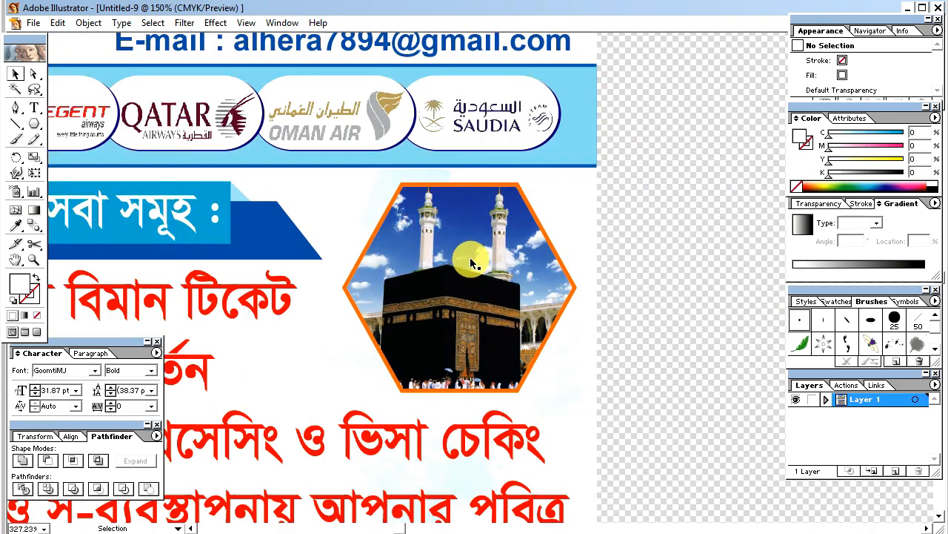
Trim the photo inside the clip, narrowing both sides and raising its bottom edge.
{"action": "left_click", "coordinate": [472, 261]}
{"action": "left_click", "coordinate": [34, 75]}
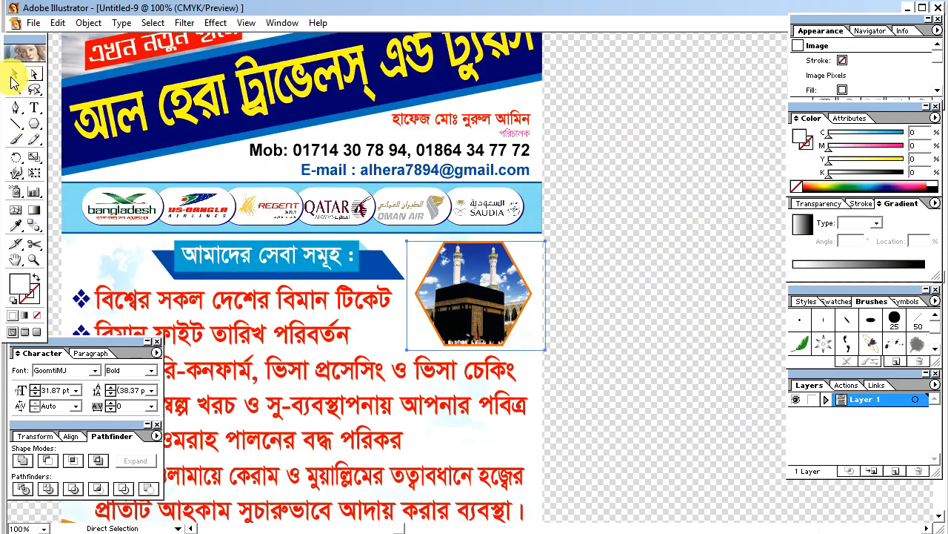
{"action": "left_click_drag", "start_coordinate": [547, 294], "coordinate": [544, 293]}
{"action": "left_click_drag", "start_coordinate": [407, 295], "coordinate": [412, 295]}
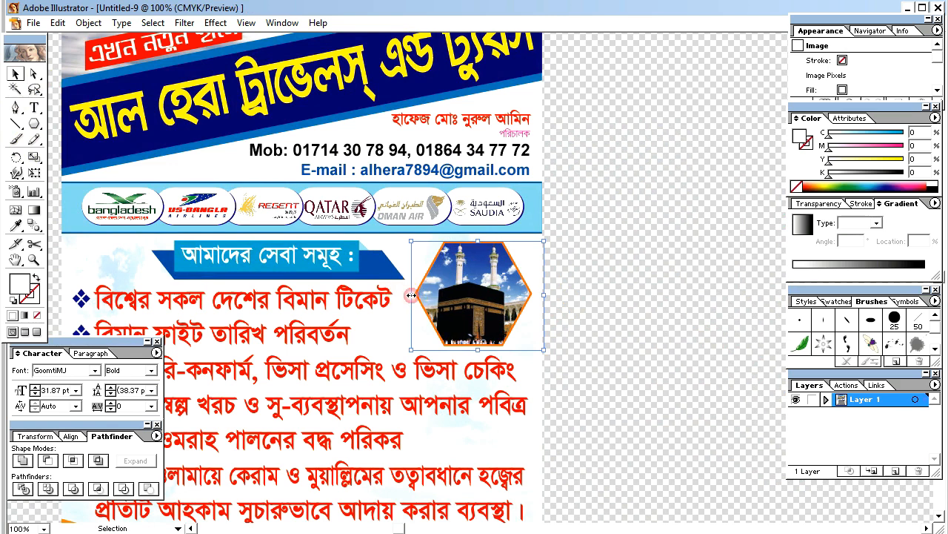
{"action": "left_click_drag", "start_coordinate": [477, 350], "coordinate": [477, 348]}
{"action": "left_click", "coordinate": [529, 317]}
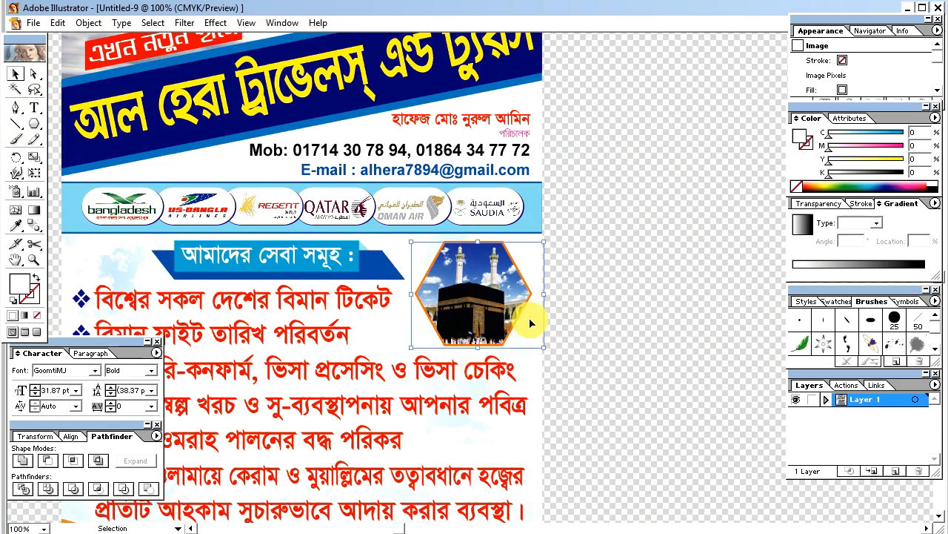
{"action": "key", "text": "ctrl+minus"}
{"action": "key", "text": "ctrl+minus"}
{"action": "key", "text": "ctrl+minus"}
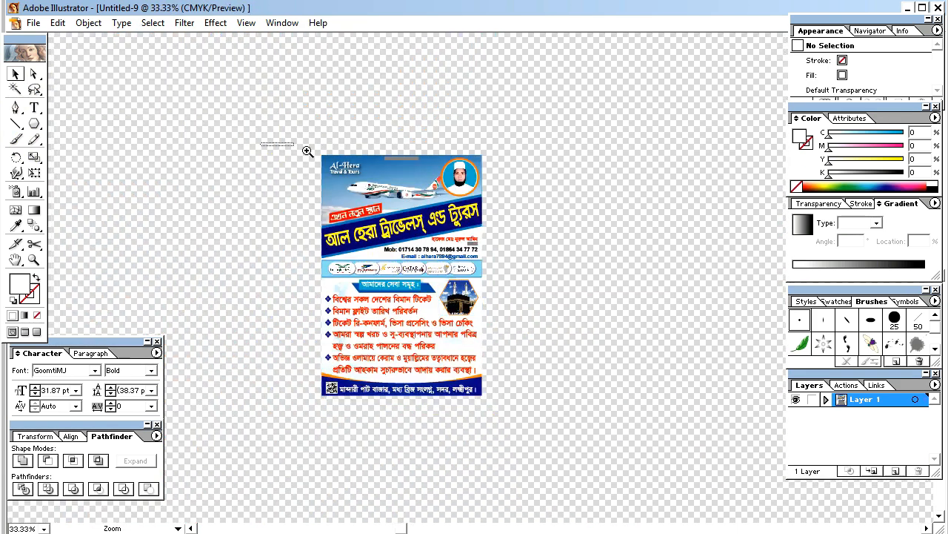
Resize the hexagon-framed Kaaba photo slightly, scaling it proportionally.
{"action": "left_click_drag", "start_coordinate": [261, 143], "coordinate": [584, 446]}
{"action": "left_click", "coordinate": [552, 300]}
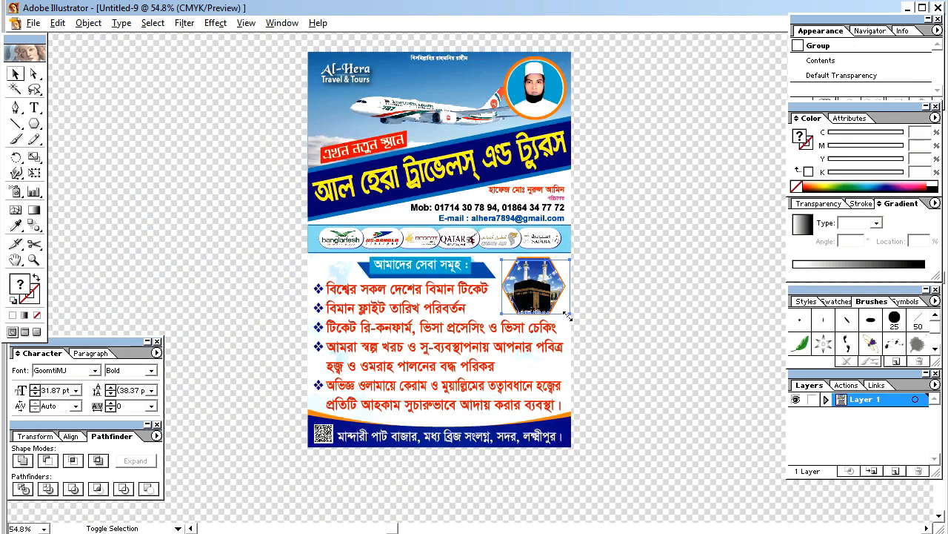
{"action": "left_click_drag", "start_coordinate": [567, 315], "coordinate": [566, 315]}
{"action": "left_click", "coordinate": [607, 318]}
{"action": "left_click", "coordinate": [555, 296]}
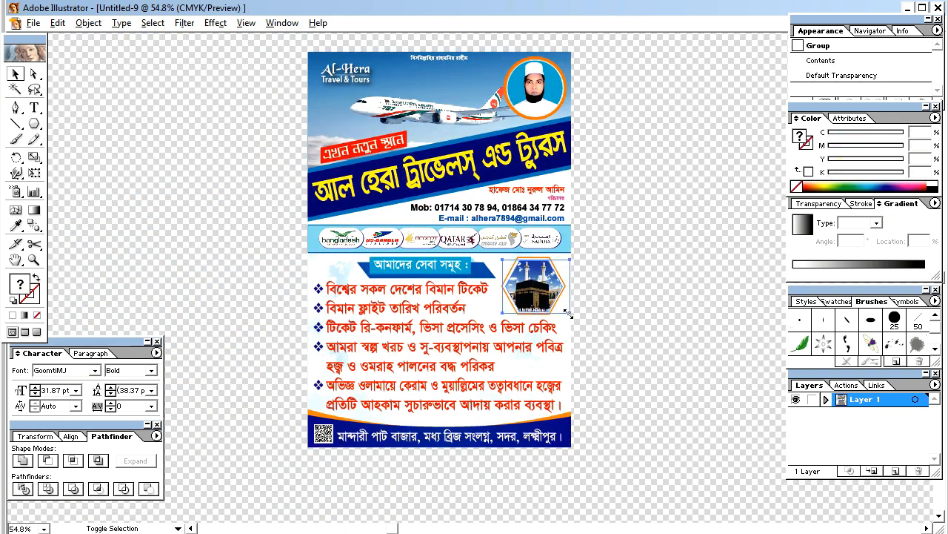
{"action": "left_click_drag", "start_coordinate": [573, 314], "coordinate": [572, 314]}
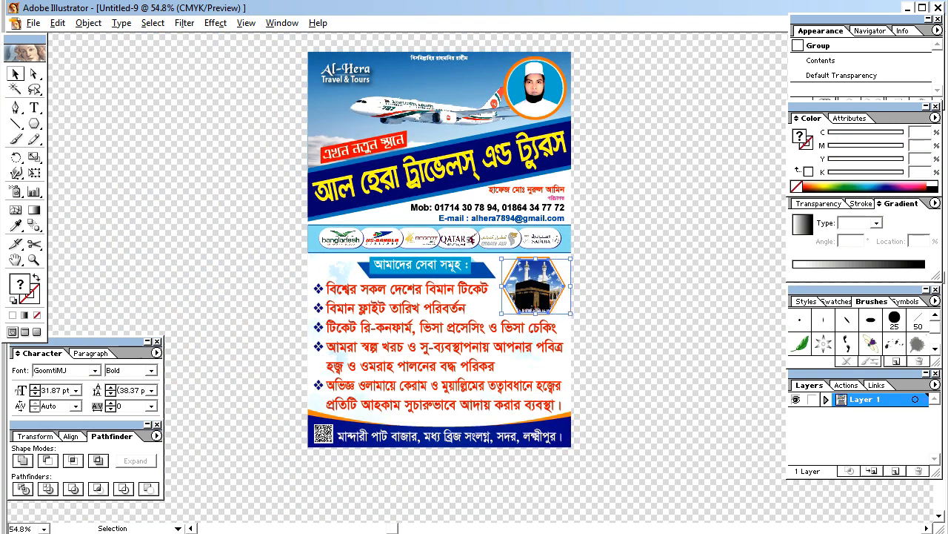
{"action": "left_click", "coordinate": [625, 370]}
{"action": "key", "text": "ctrl+minus"}
{"action": "key", "text": "ctrl+minus"}
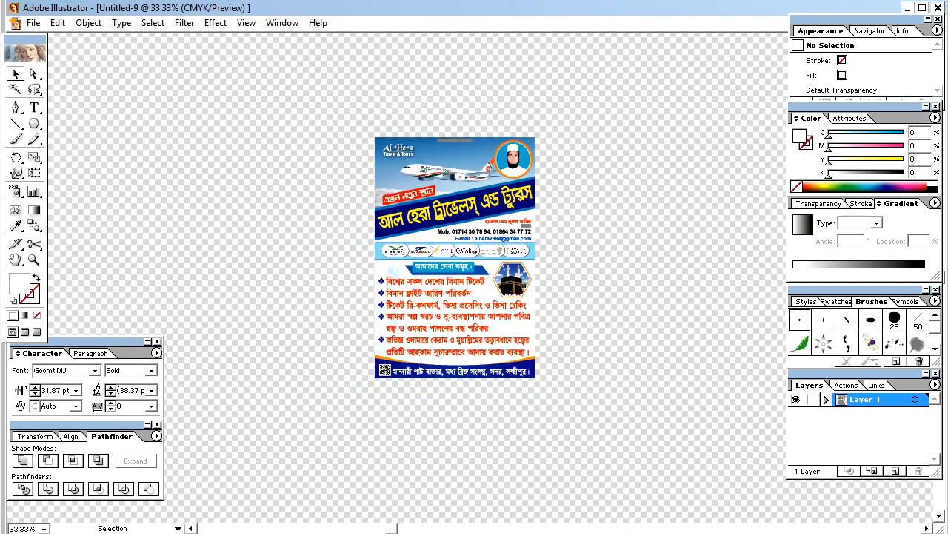
Fit the flyer in the window and group all of its artwork together.
{"action": "key", "text": "Tab"}
{"action": "key", "text": "ctrl+minus"}
{"action": "key", "text": "Tab"}
{"action": "key", "text": "ctrl+0"}
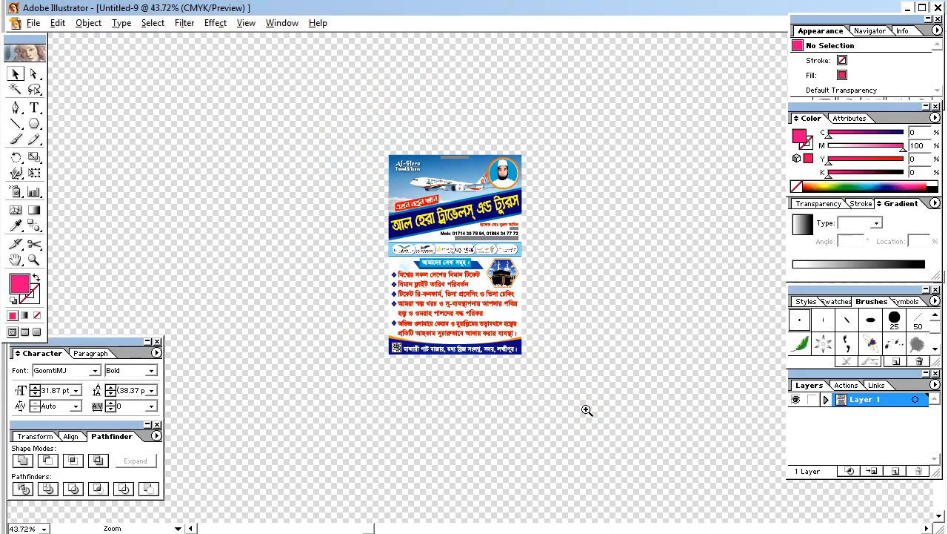
{"action": "key", "text": "Tab"}
{"action": "left_click_drag", "start_coordinate": [606, 448], "coordinate": [606, 448]}
{"action": "right_click", "coordinate": [473, 356]}
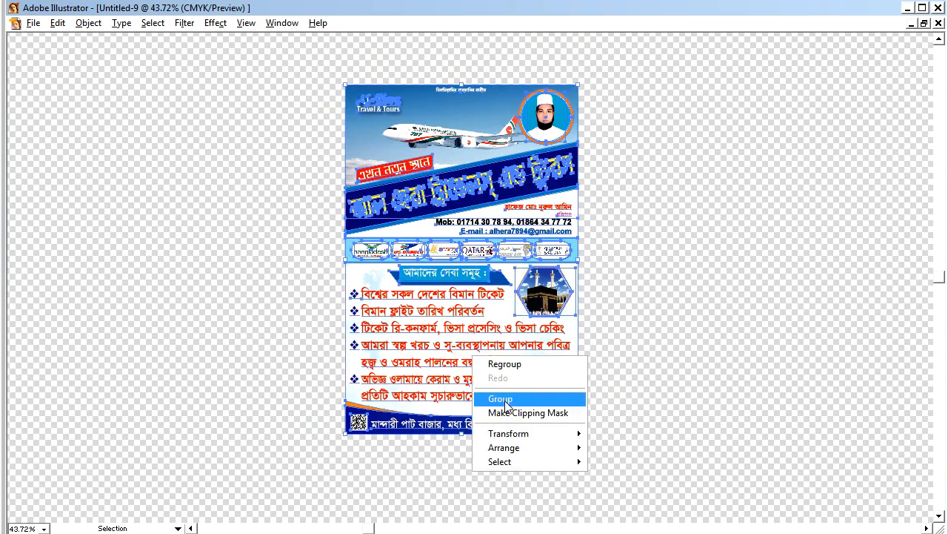
{"action": "left_click", "coordinate": [505, 400]}
{"action": "key", "text": "ctrl+shift+a"}
{"action": "key", "text": "z"}
{"action": "left_click_drag", "start_coordinate": [323, 68], "coordinate": [668, 452]}
{"action": "key", "text": "v"}
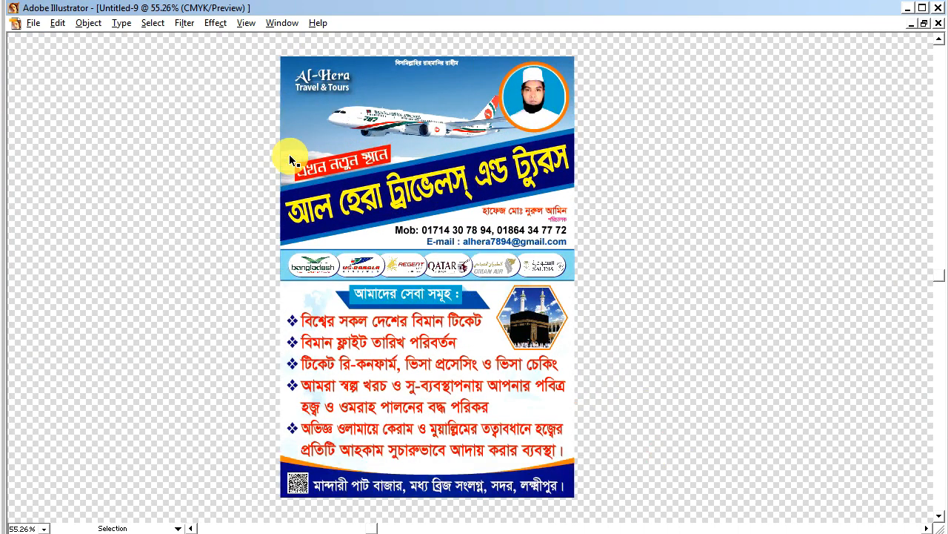